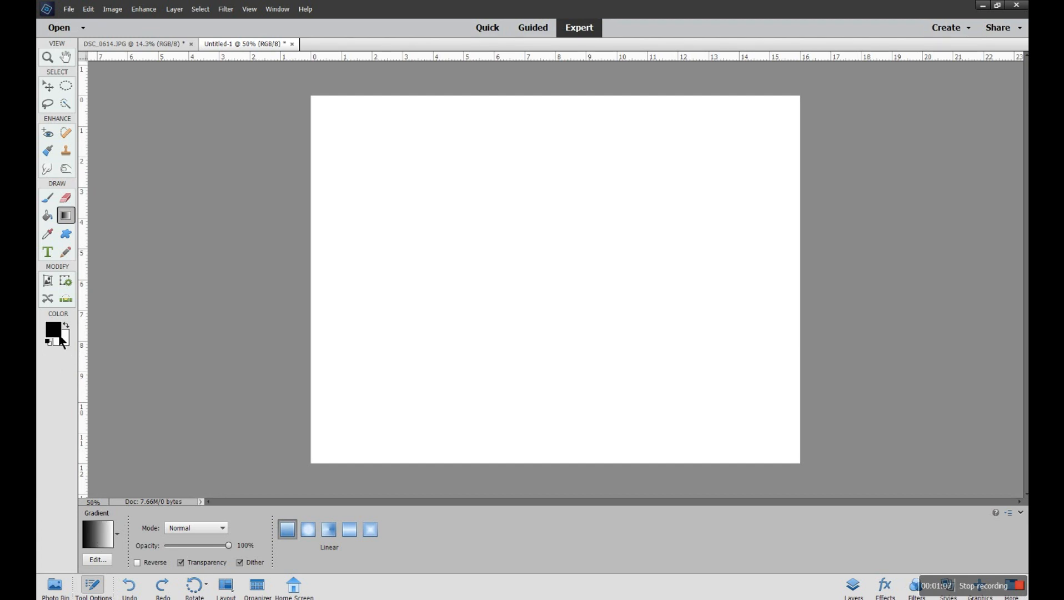
Step: Look over the gradient presets in the Gradient Editor and close it without changes
click(97, 534)
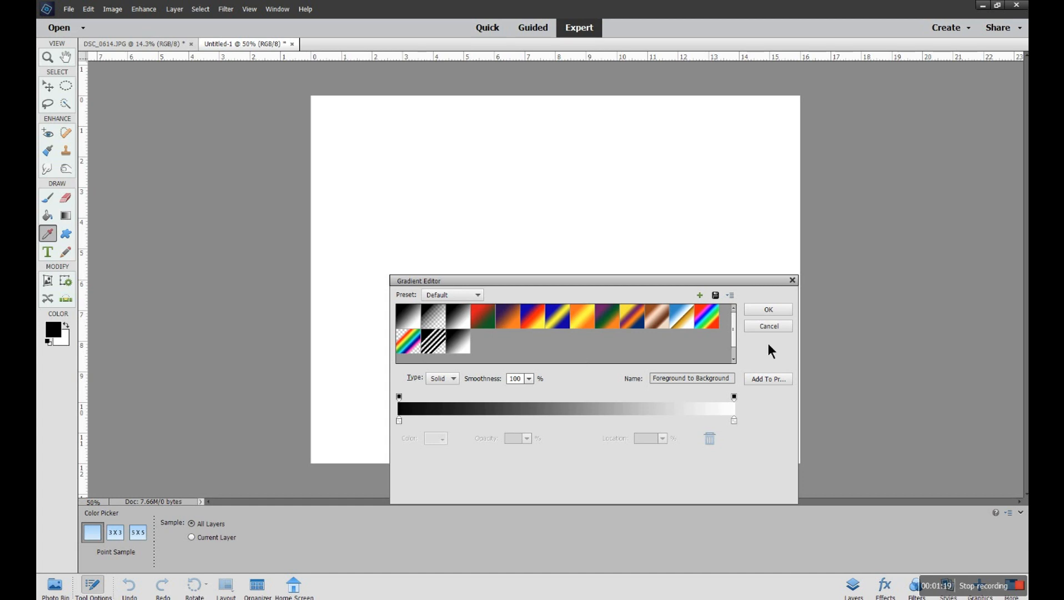
click(778, 327)
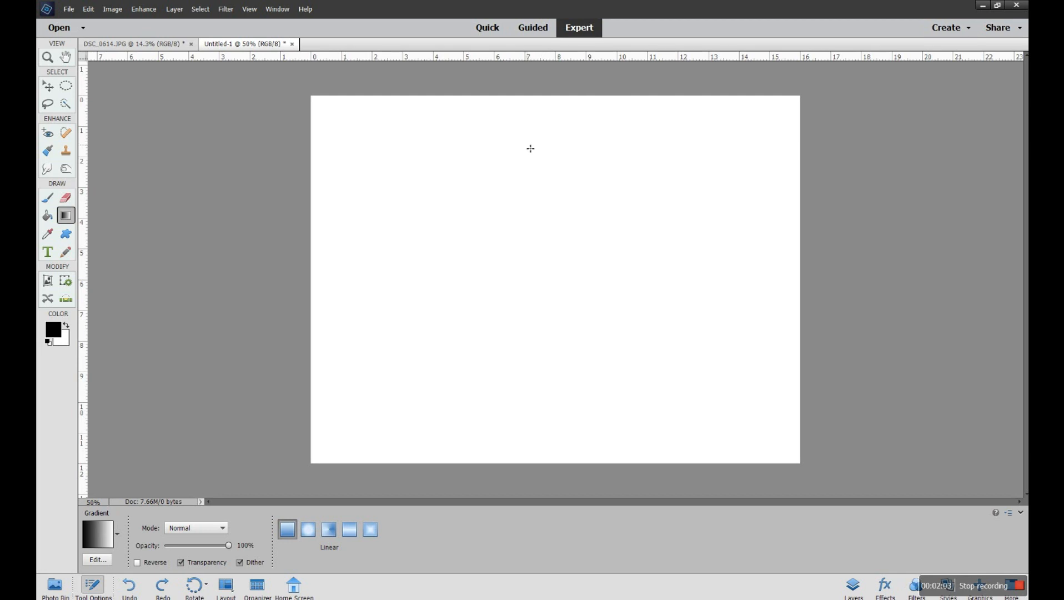
Step: Try short downward black-to-white linear gradients near the canvas's upper edge and around its middle, undoing each one
drag(528, 142, 533, 193)
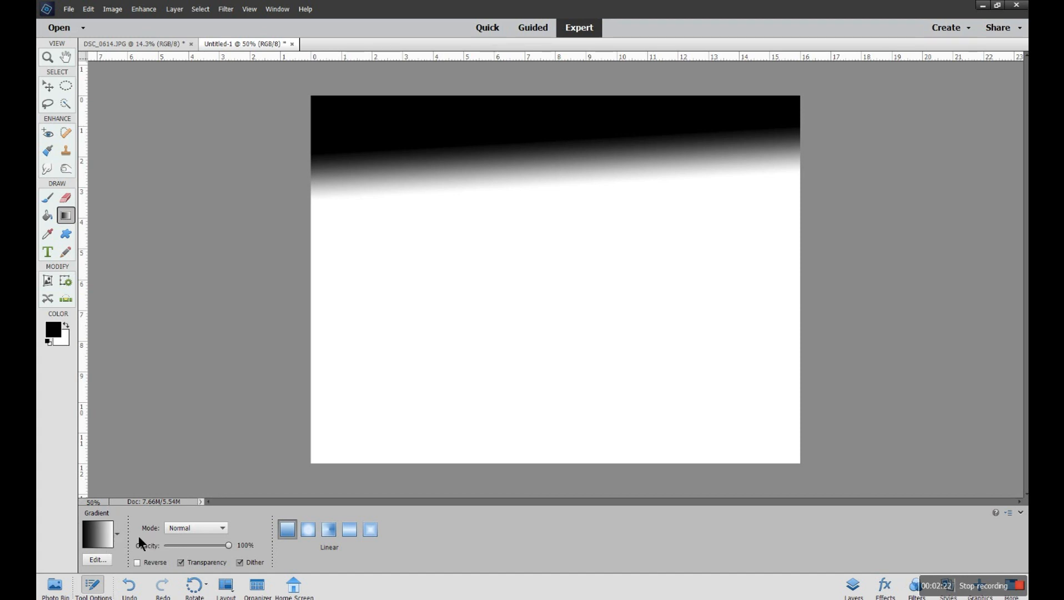
click(129, 584)
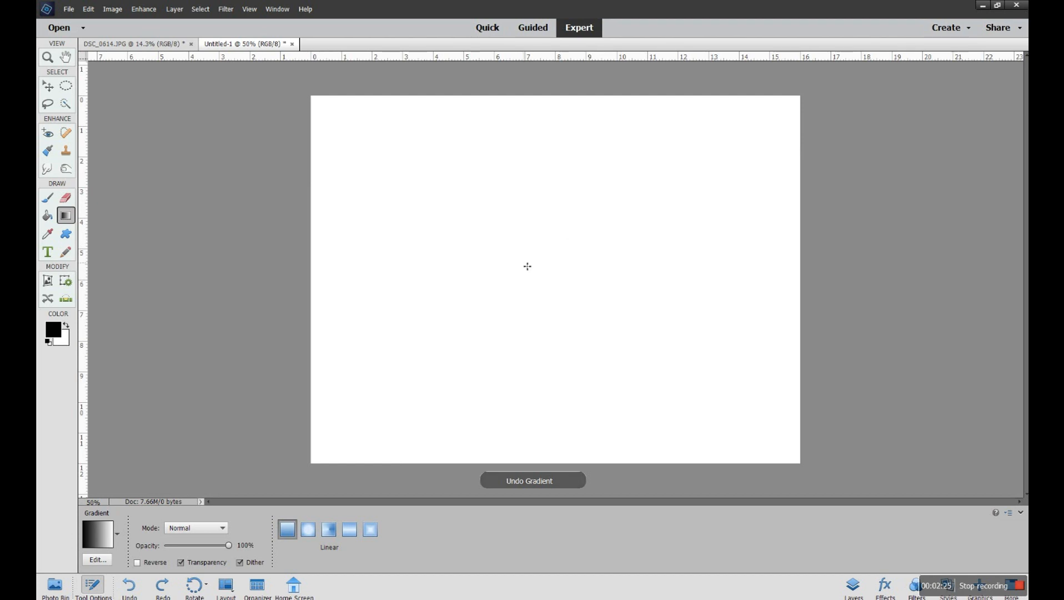
drag(520, 238, 526, 299)
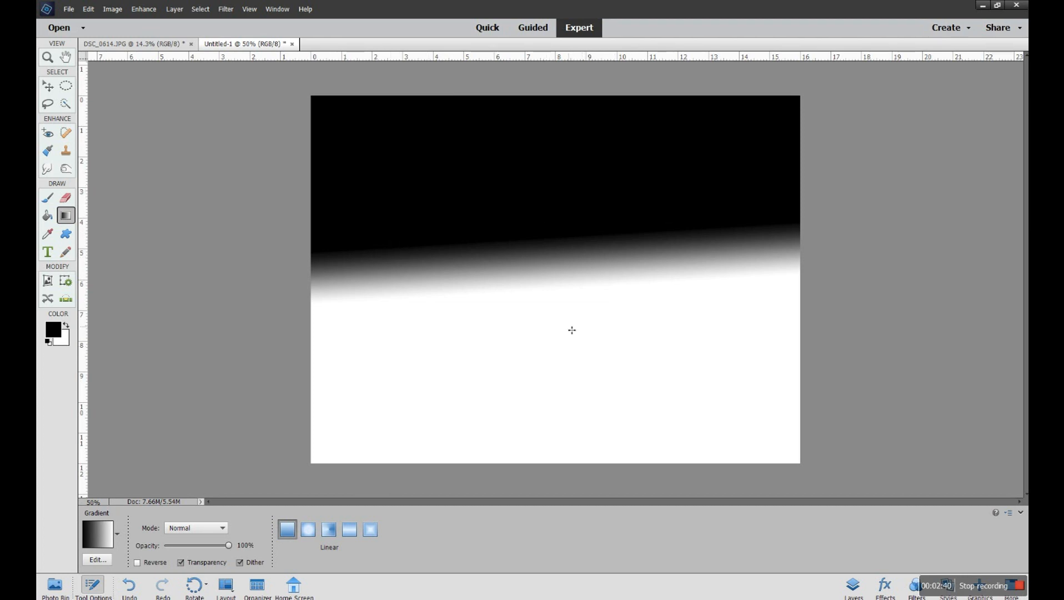
click(131, 591)
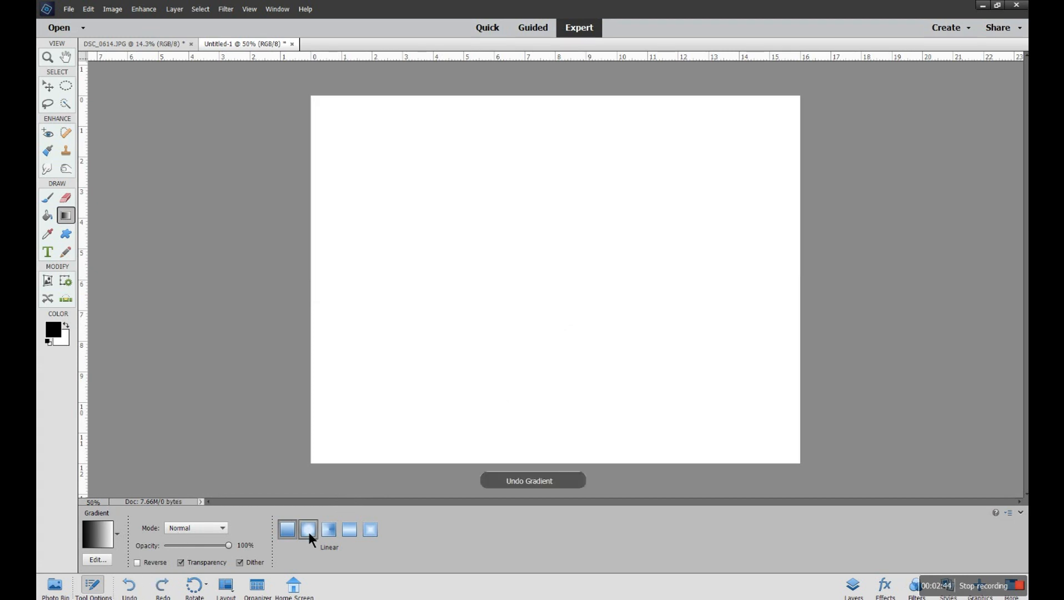
Step: Try the Radial gradient type with three increasingly large black-to-white circles in the upper middle of the canvas, undoing each
click(308, 531)
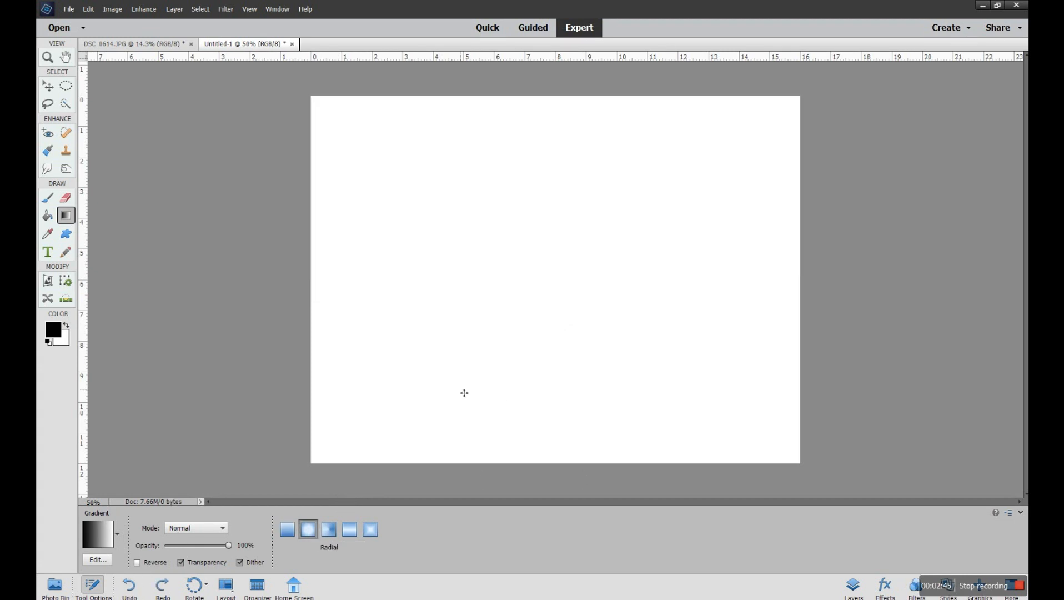
drag(524, 234, 534, 293)
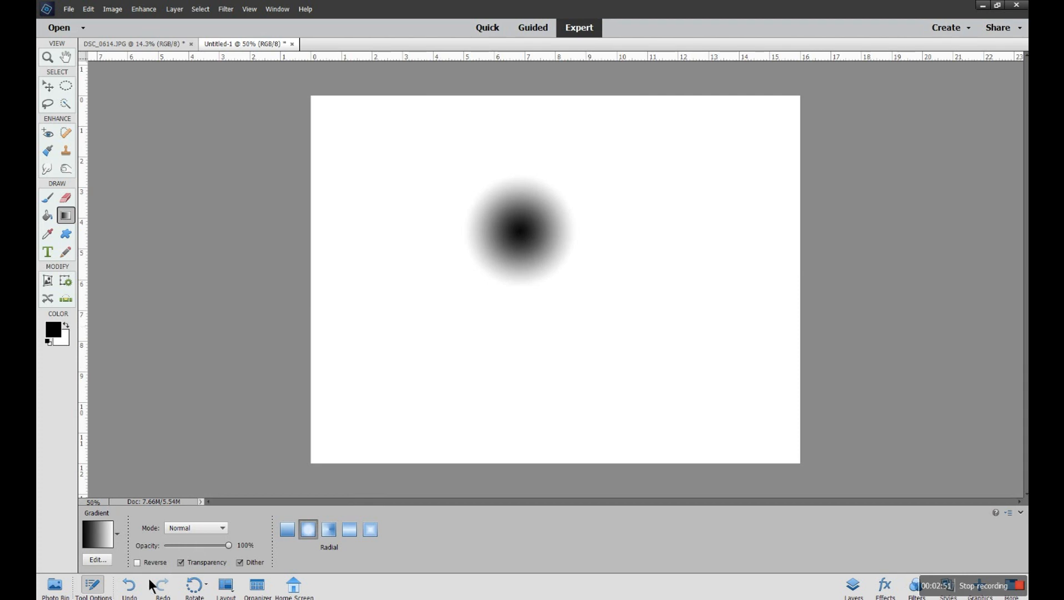
click(129, 585)
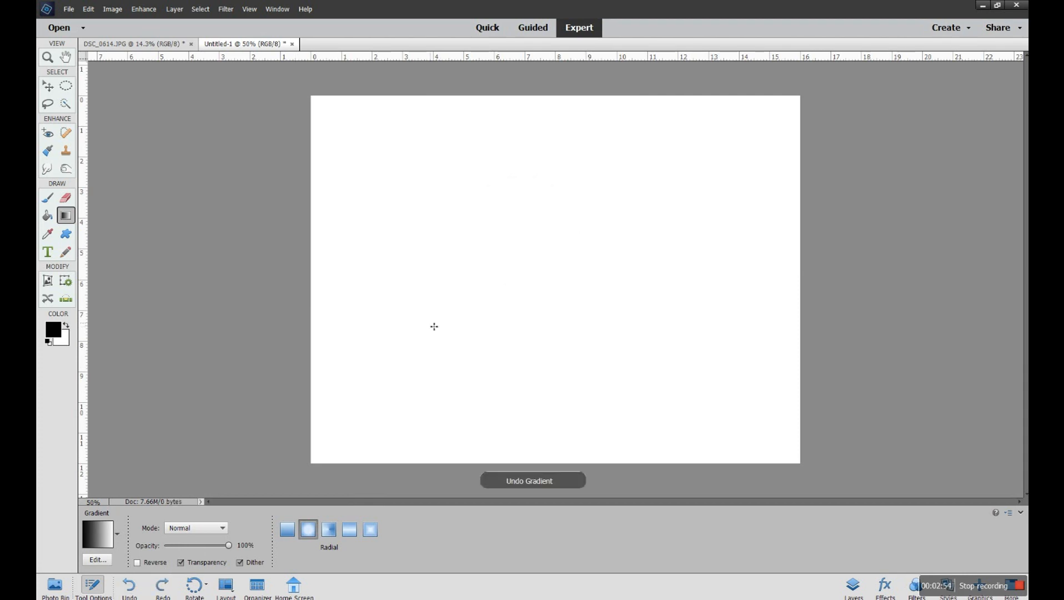
drag(504, 217, 539, 312)
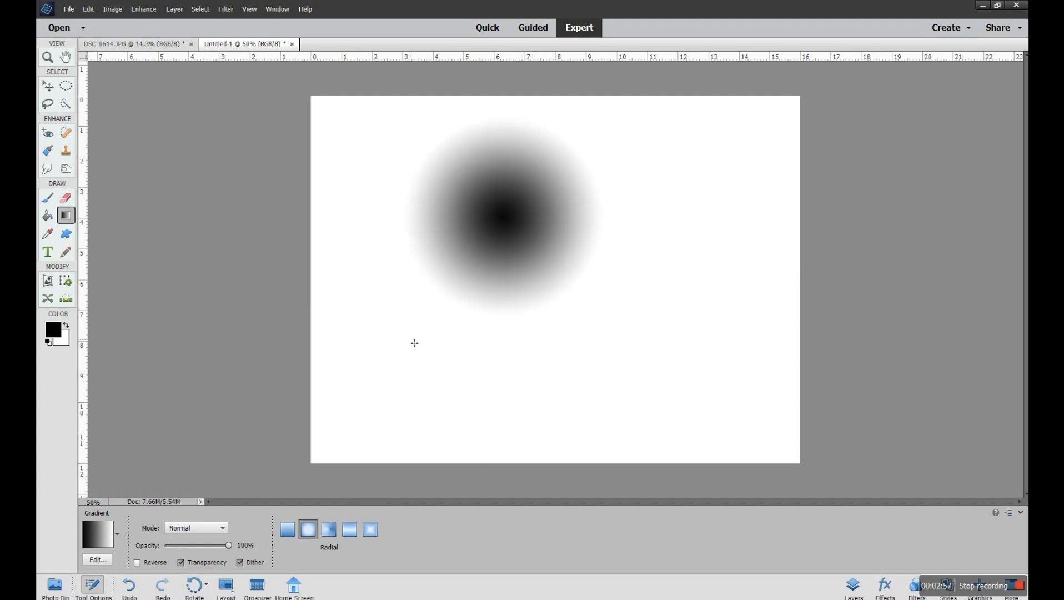
click(129, 585)
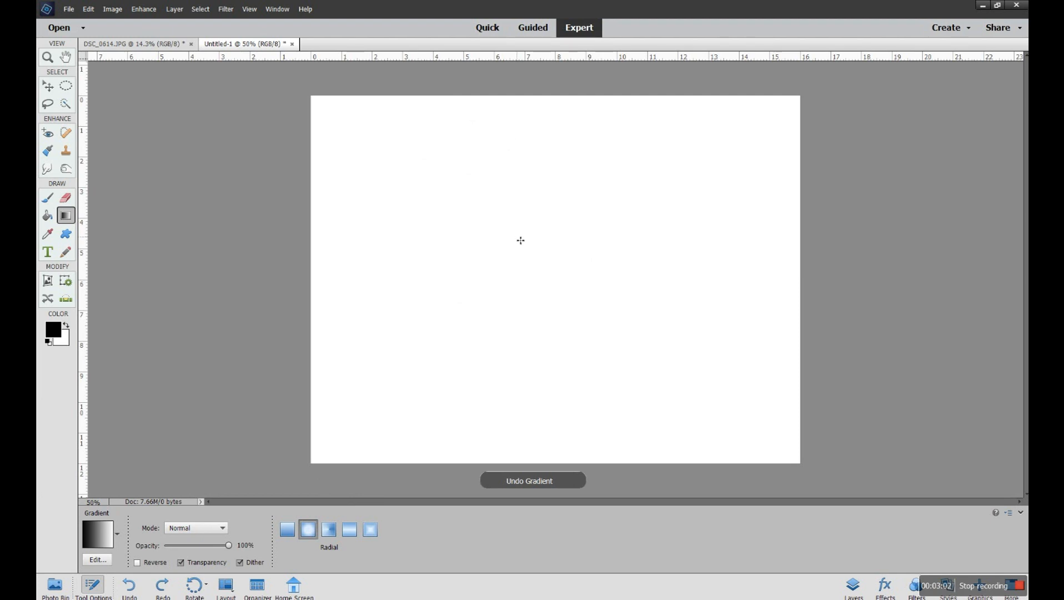
drag(520, 240, 568, 375)
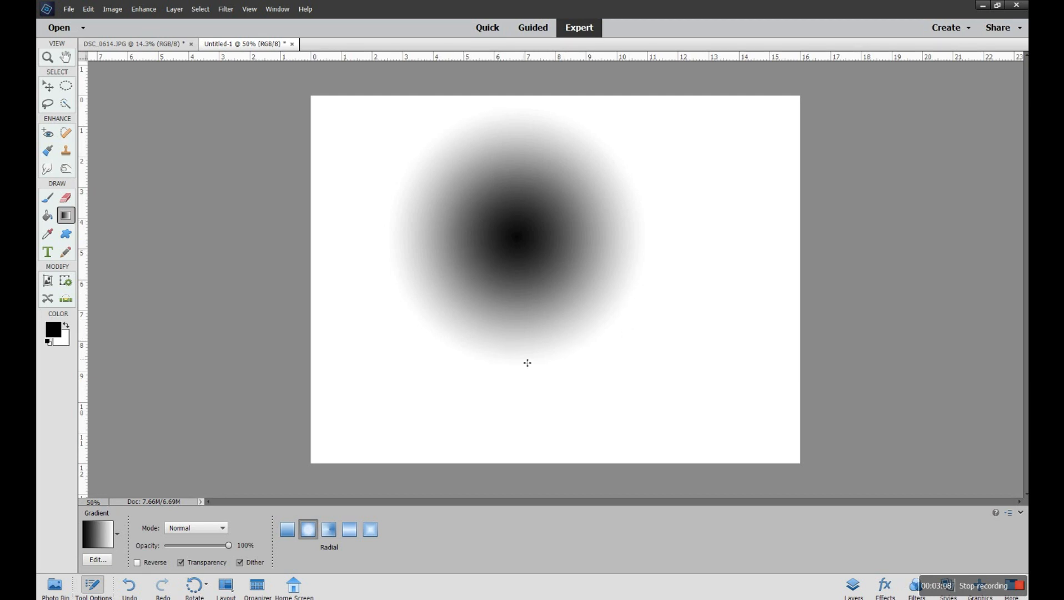
click(128, 586)
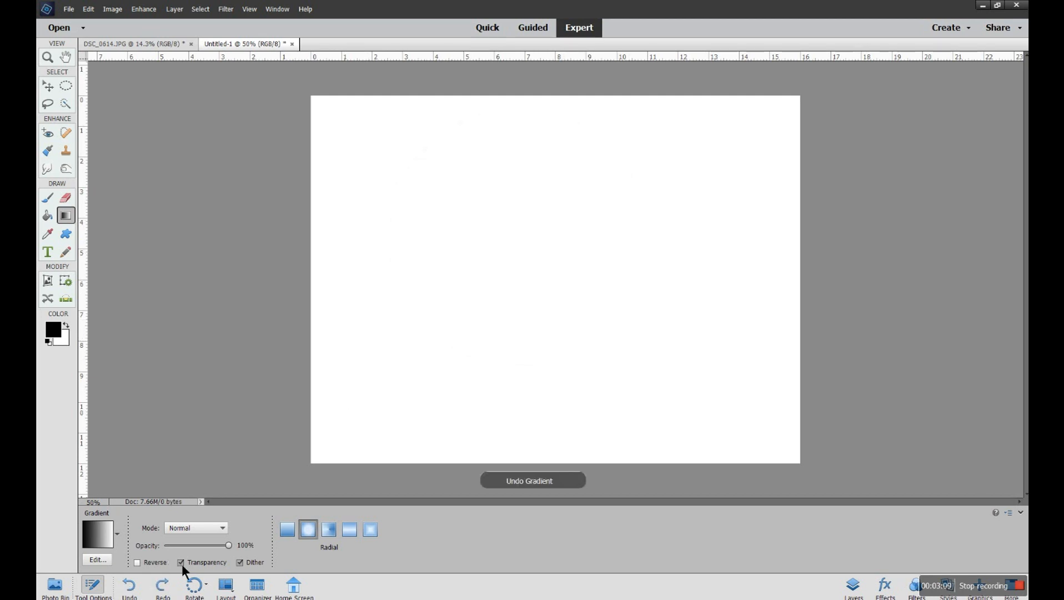
Step: Try an Angle gradient running diagonally down to the right from the canvas's upper middle, and undo it
click(328, 531)
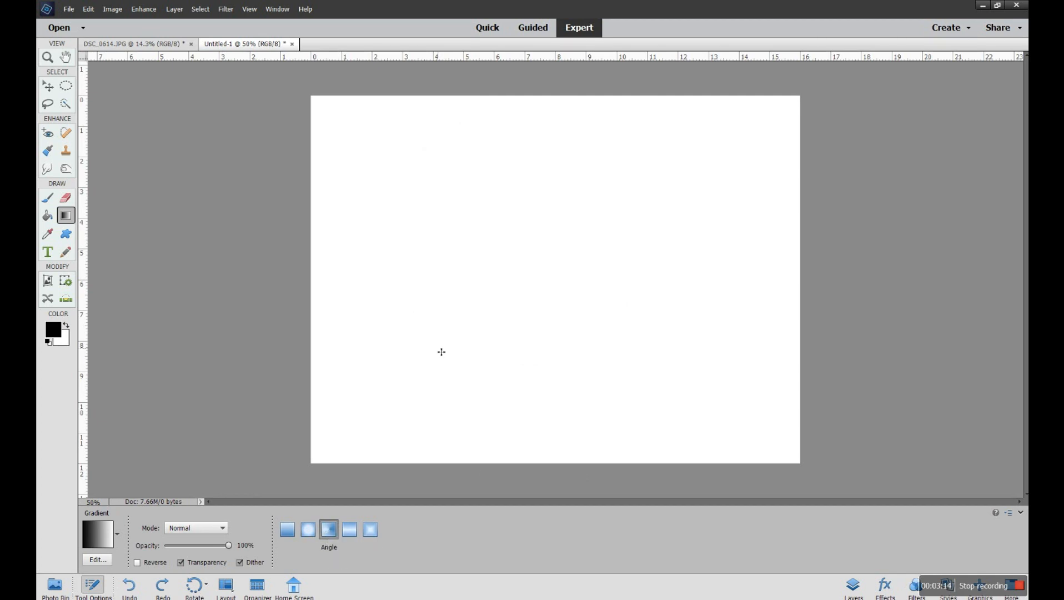
drag(481, 218, 573, 294)
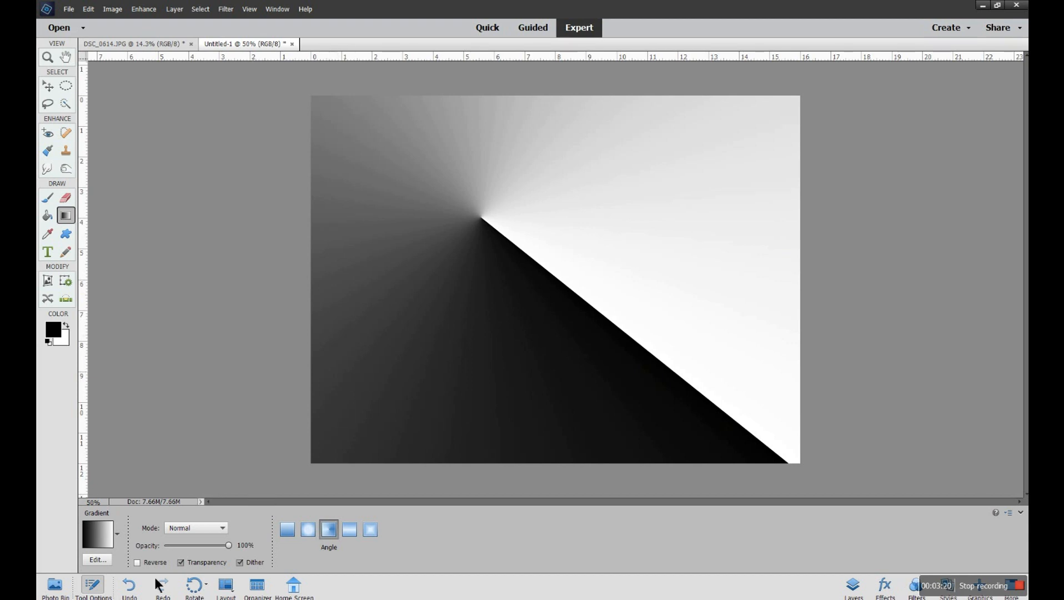
click(129, 590)
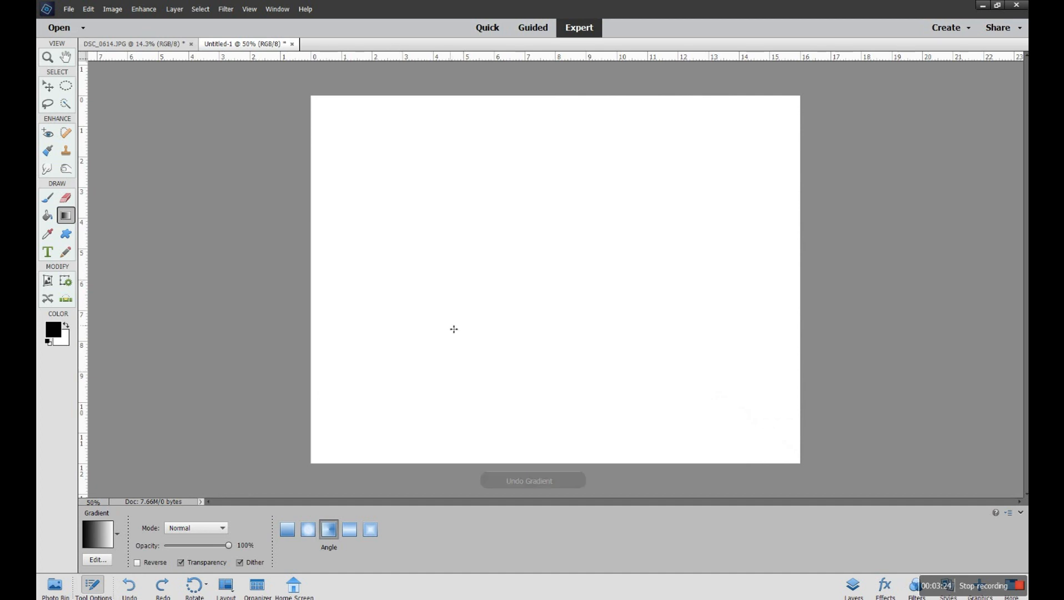
Step: Try a Reflected gradient that makes a narrow horizontal black band across the canvas, and undo it
click(347, 528)
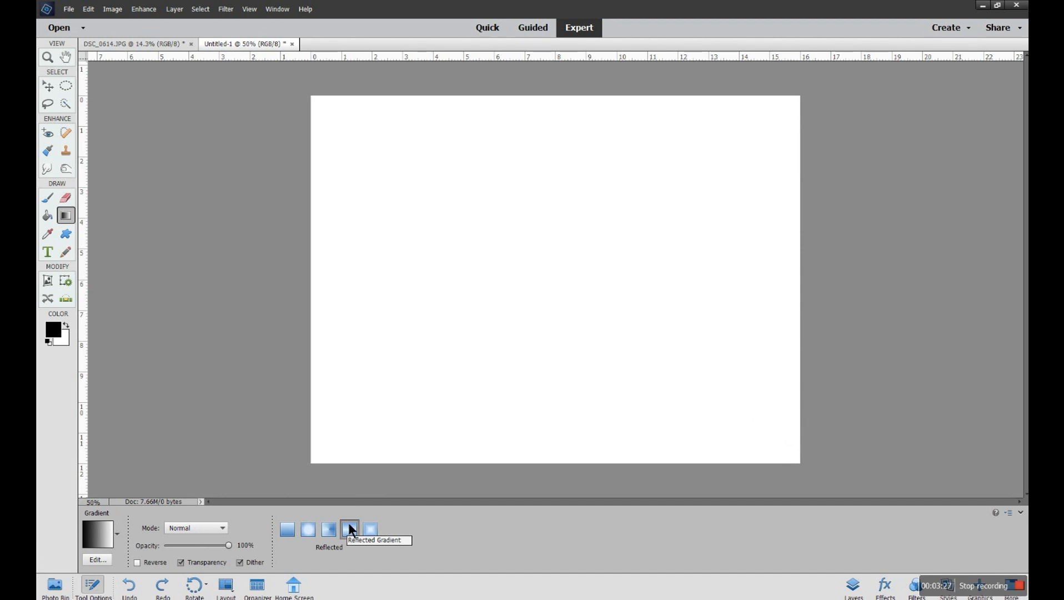
drag(532, 240, 530, 276)
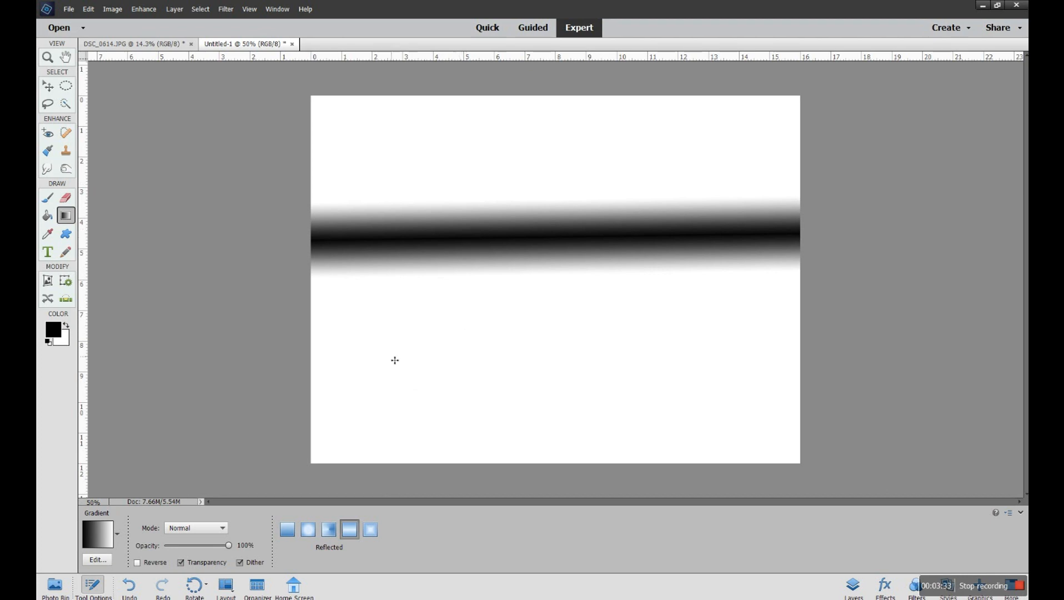
click(129, 586)
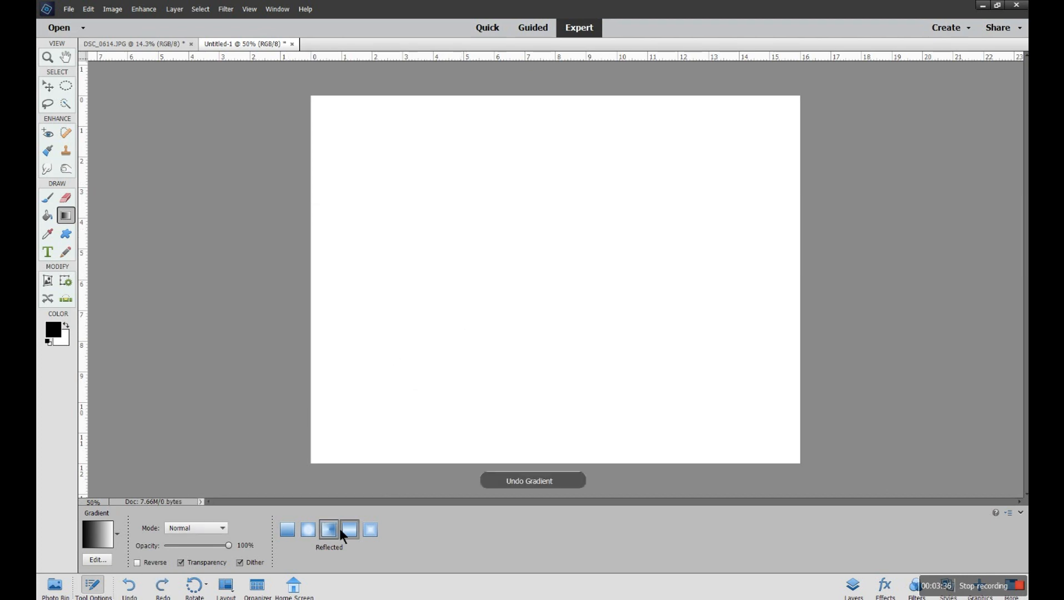
Step: Try the Diamond gradient type with a small and a larger shape in the canvas's upper middle, undoing each
click(370, 531)
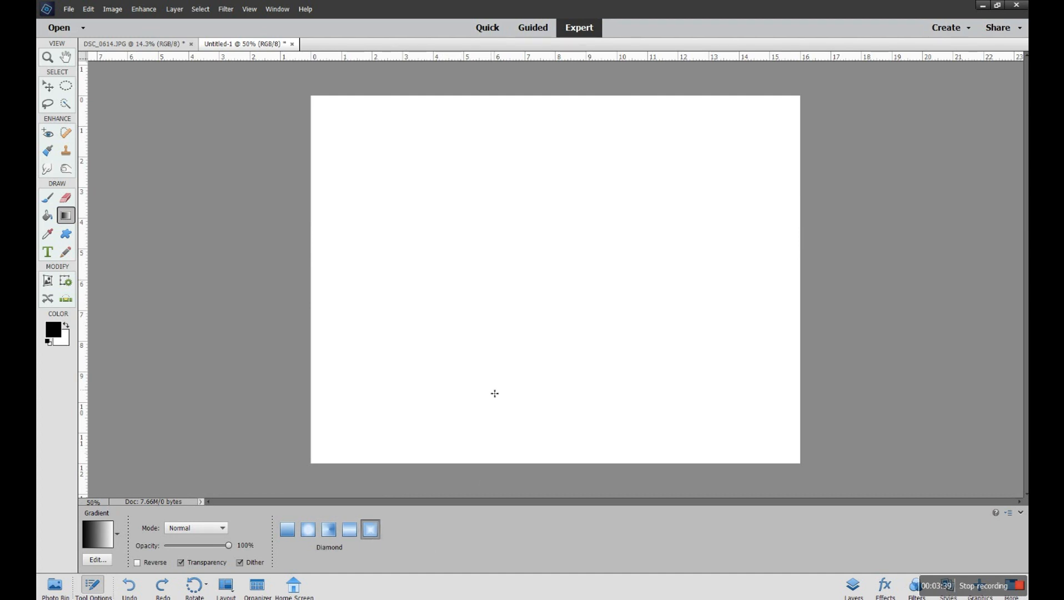
drag(506, 229, 523, 268)
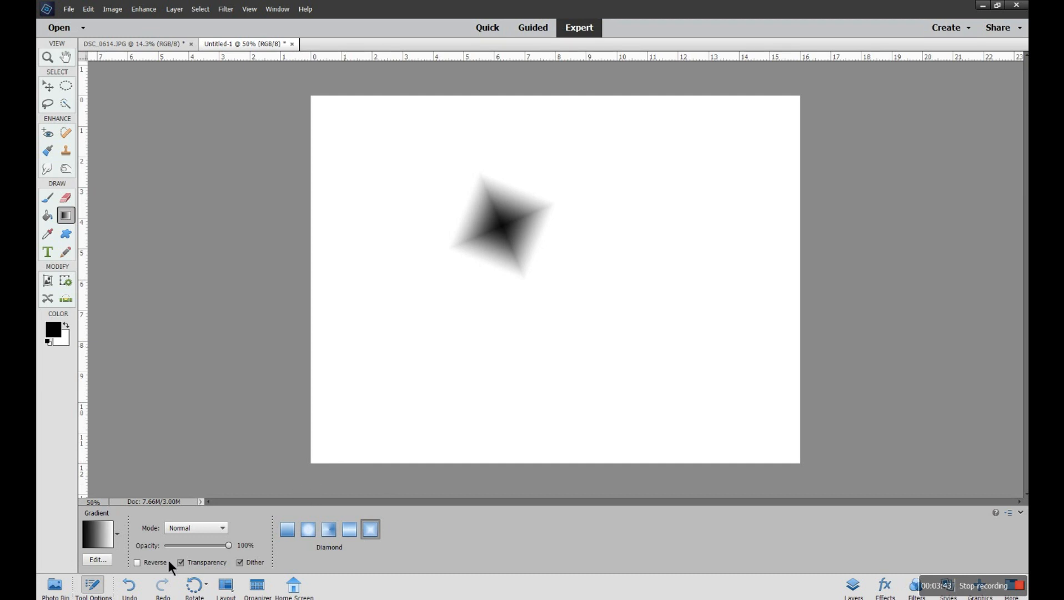
click(127, 586)
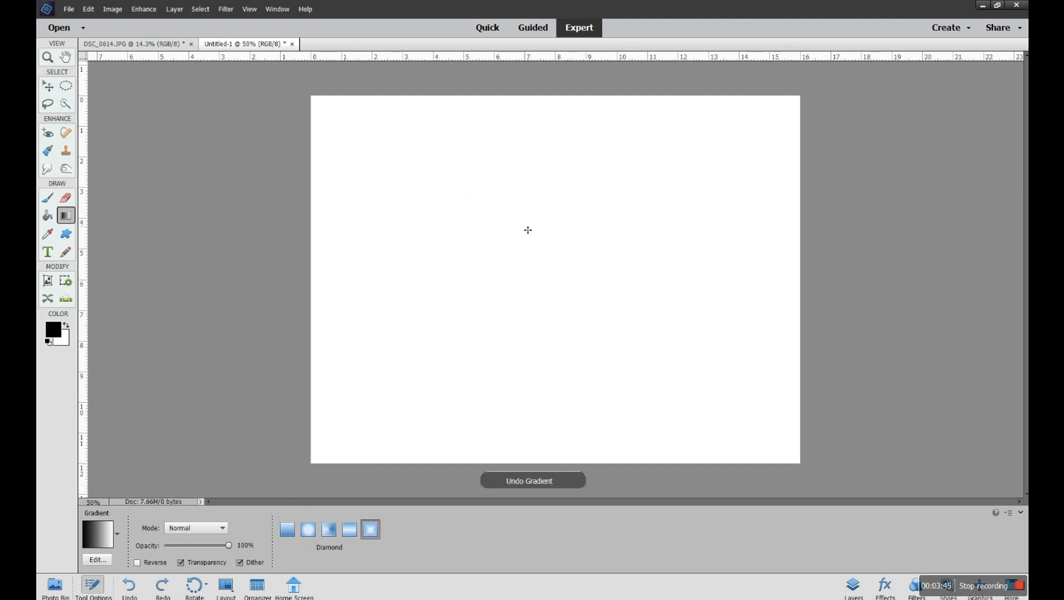
drag(511, 238, 587, 306)
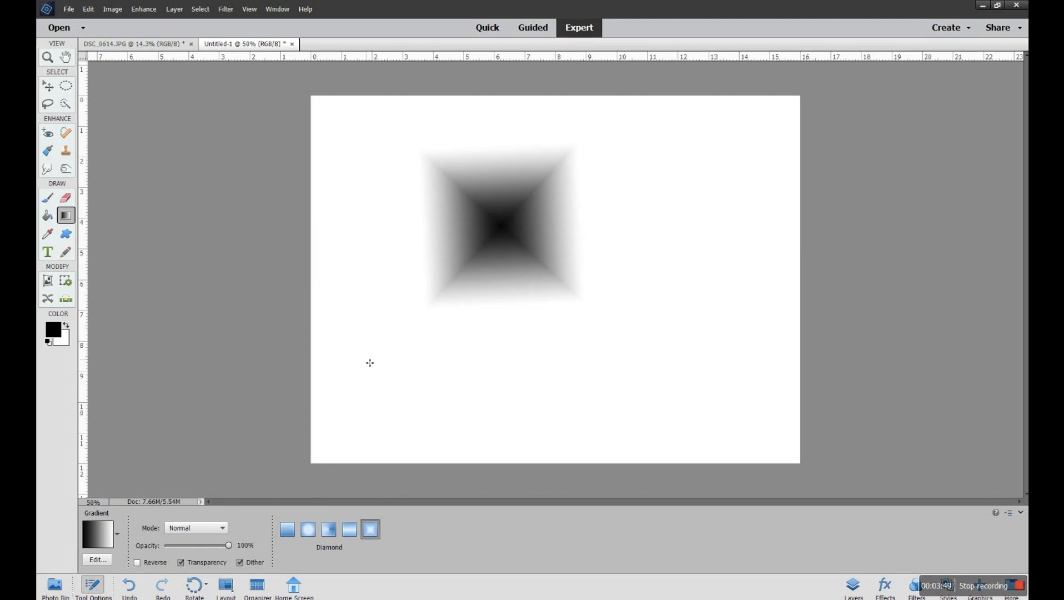
click(129, 583)
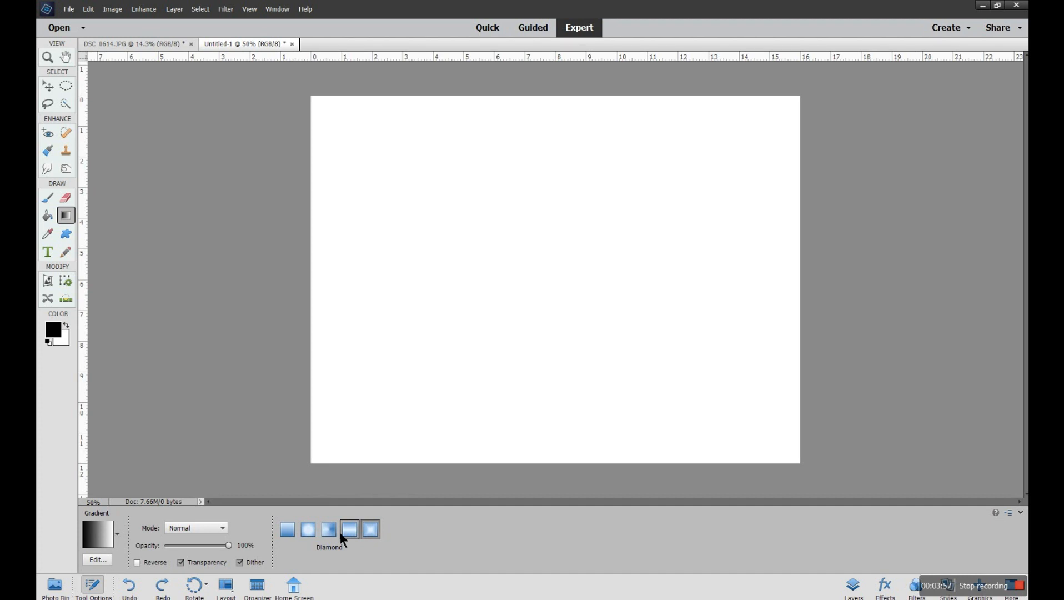
Step: Try Linear gradients in four directions: downward, diagonally down to the right, diagonally down to the left, and leftward, undoing each
click(288, 533)
drag(527, 145, 531, 259)
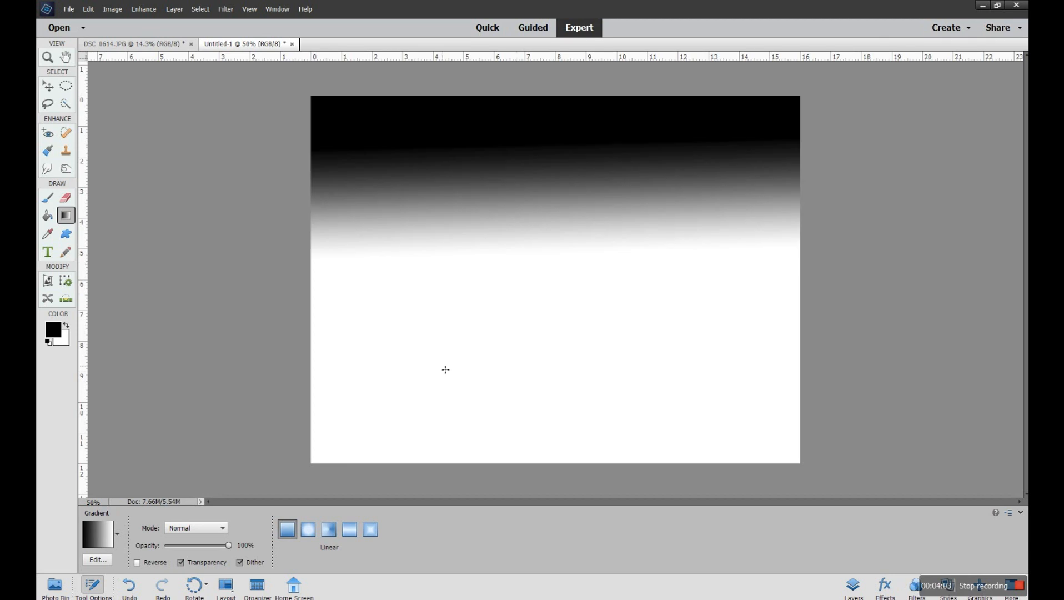
click(135, 592)
drag(414, 221, 507, 273)
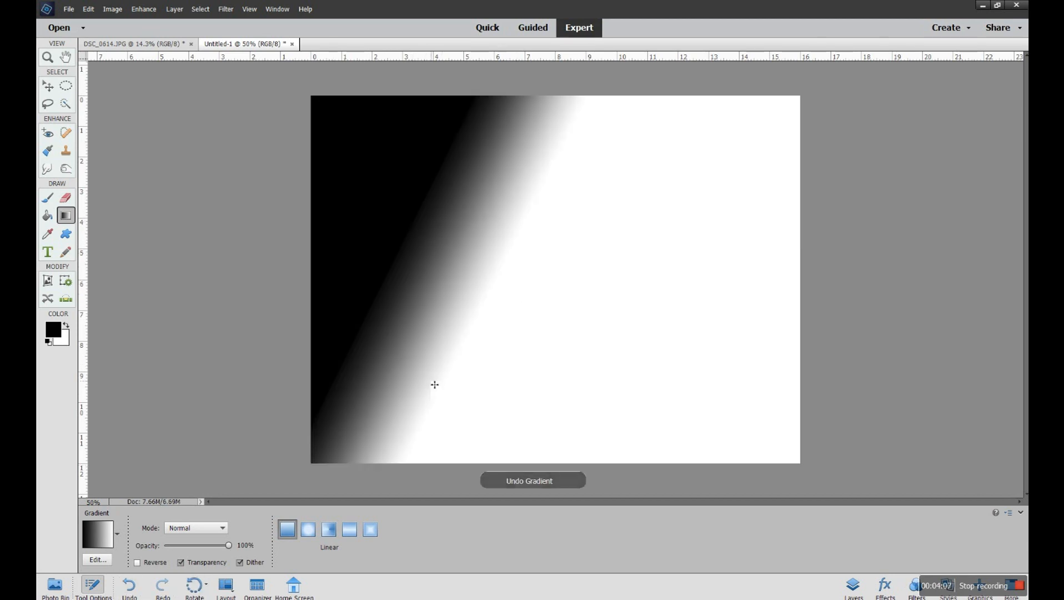
click(129, 585)
drag(667, 234, 616, 267)
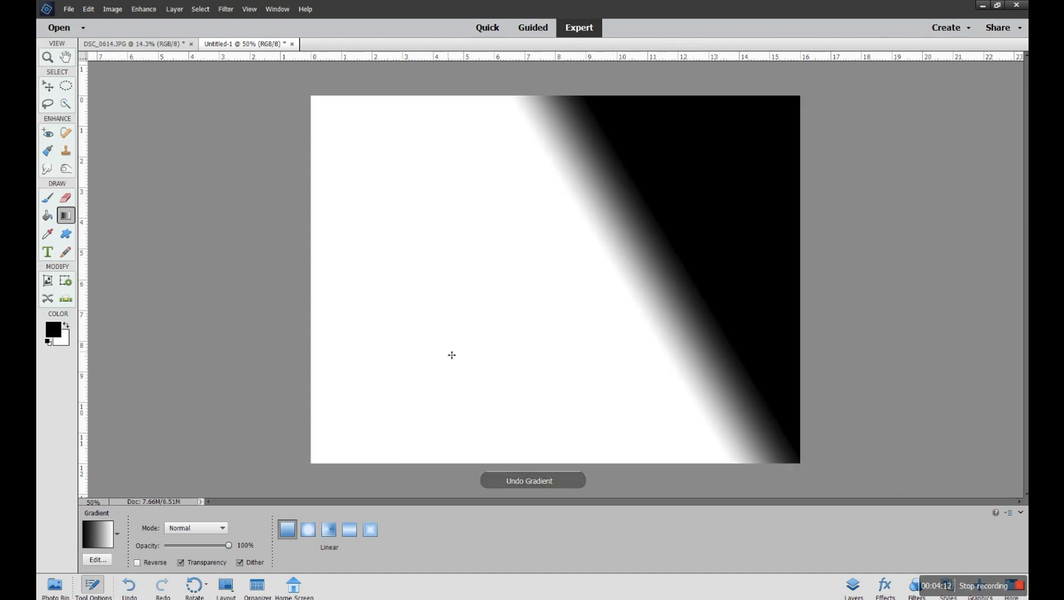
click(129, 585)
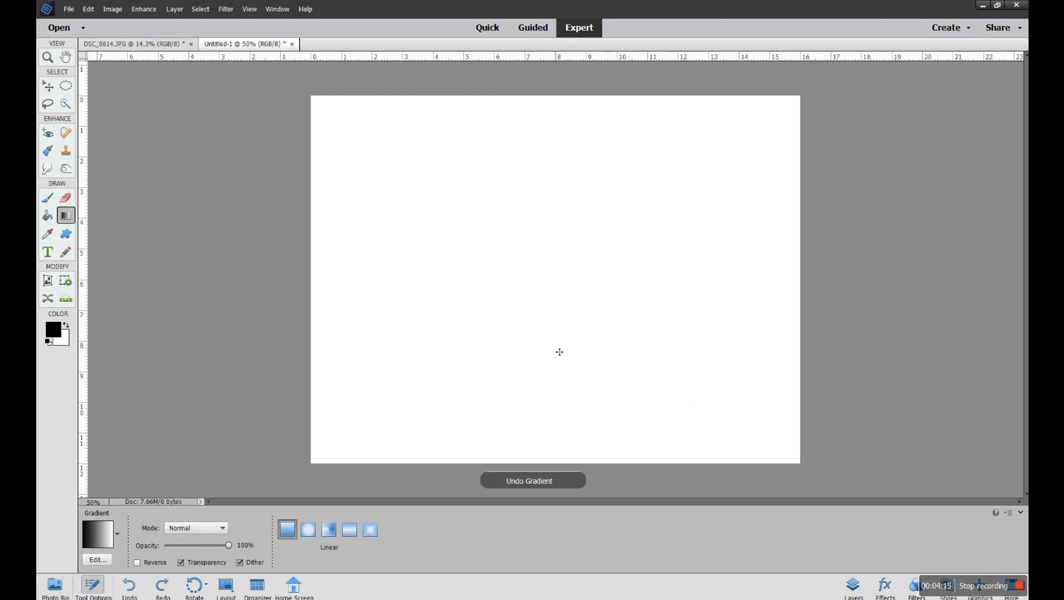
drag(721, 287, 631, 291)
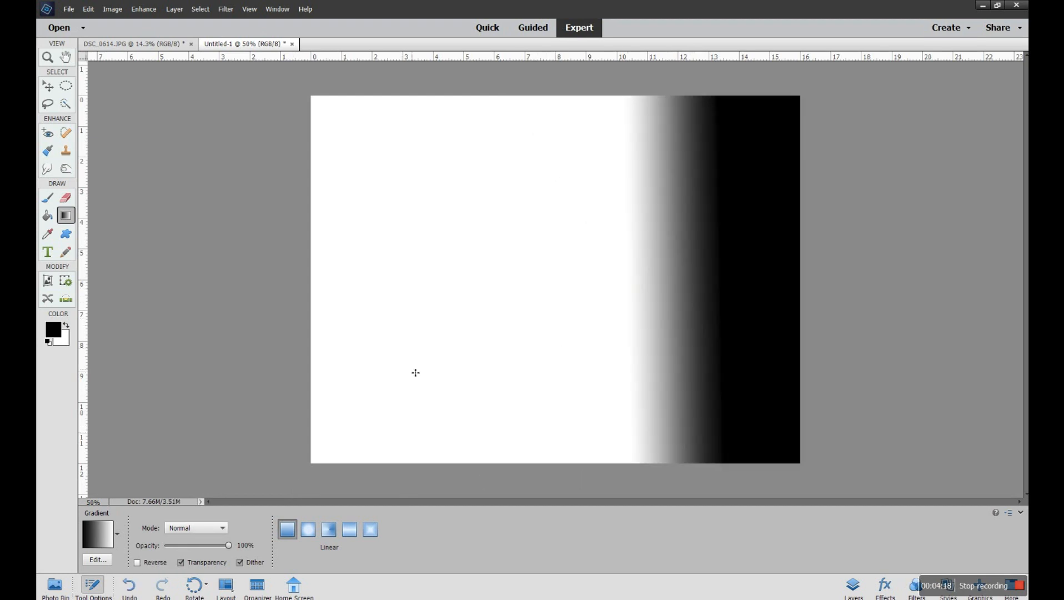
click(129, 585)
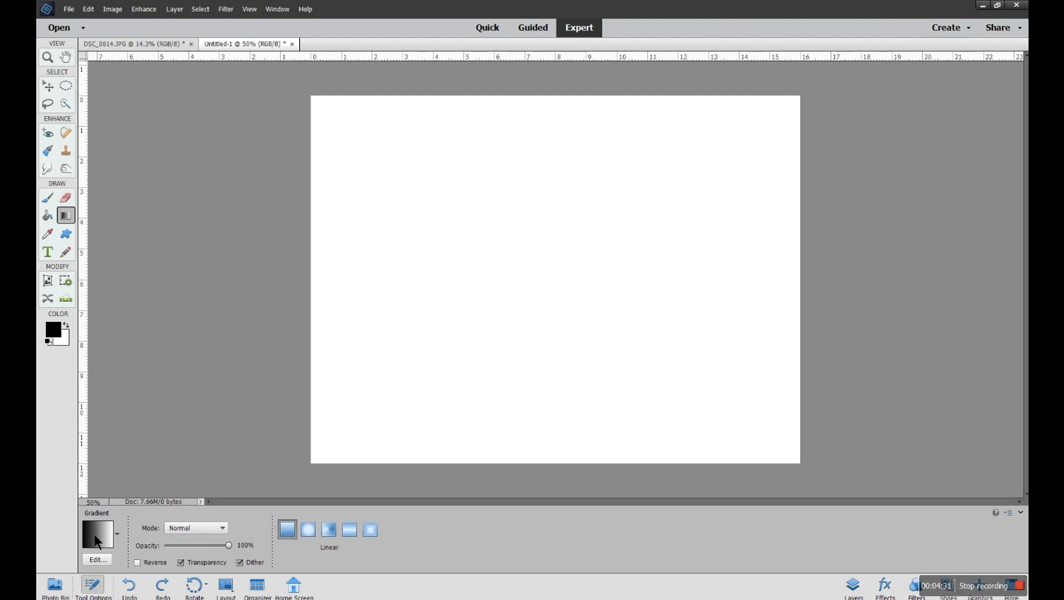
Step: Compare downward linear gradients with Reverse off and on, undoing each and leaving Reverse off
drag(520, 227, 521, 286)
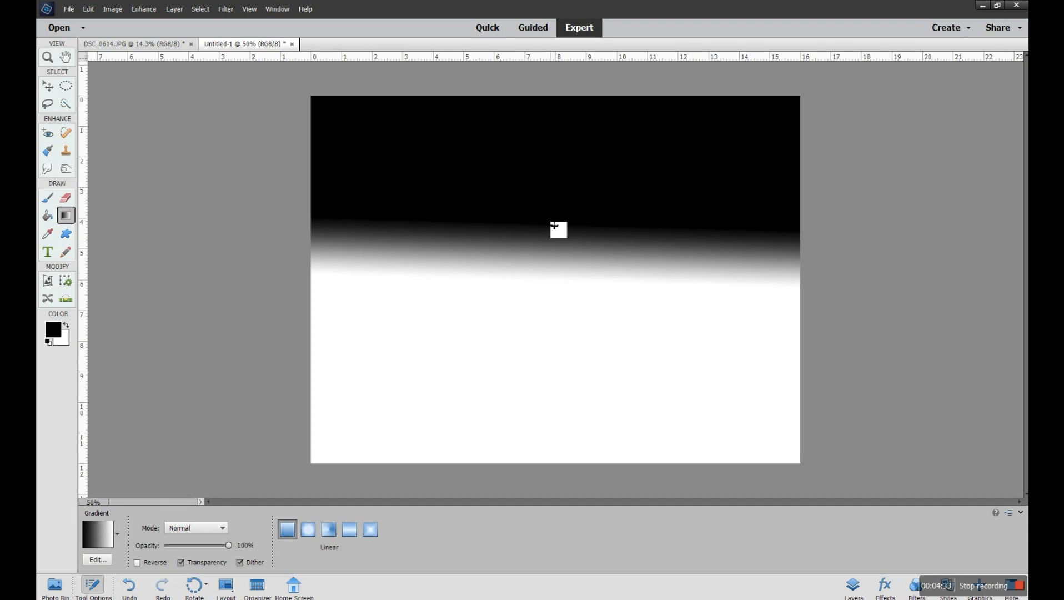
click(131, 586)
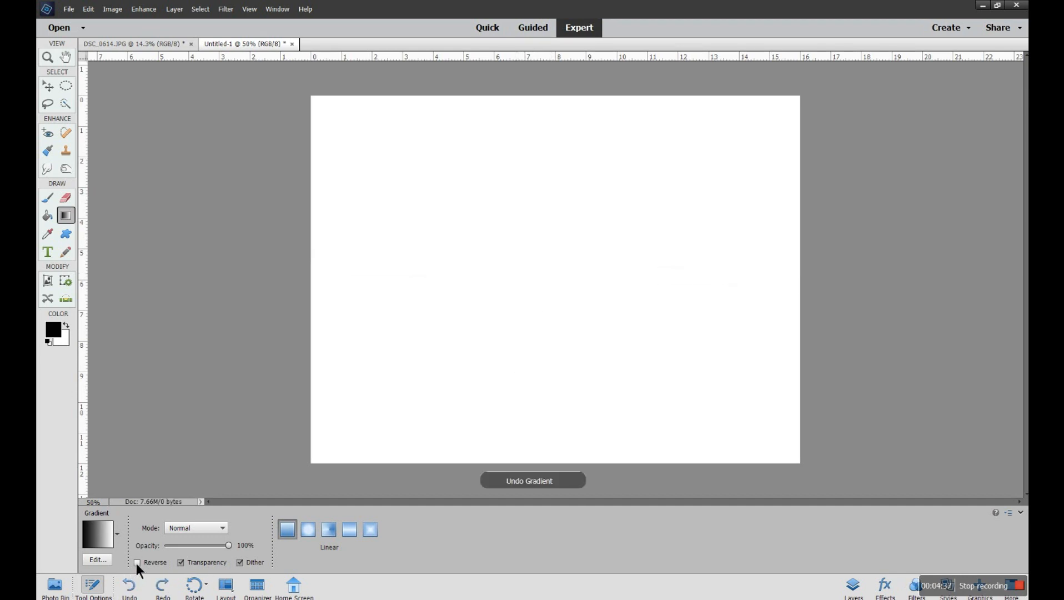
click(137, 562)
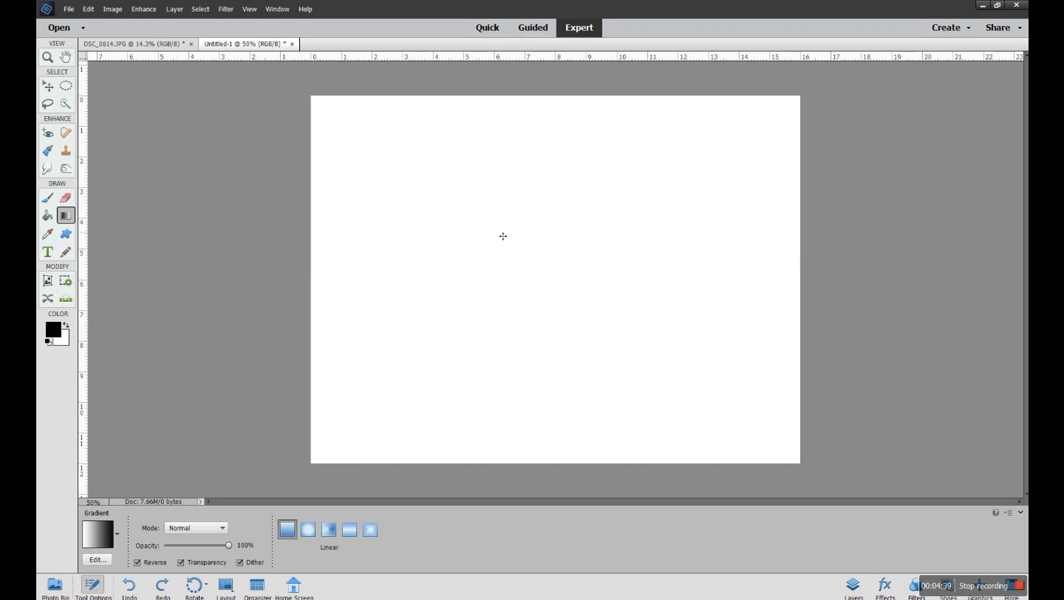
drag(533, 208, 543, 284)
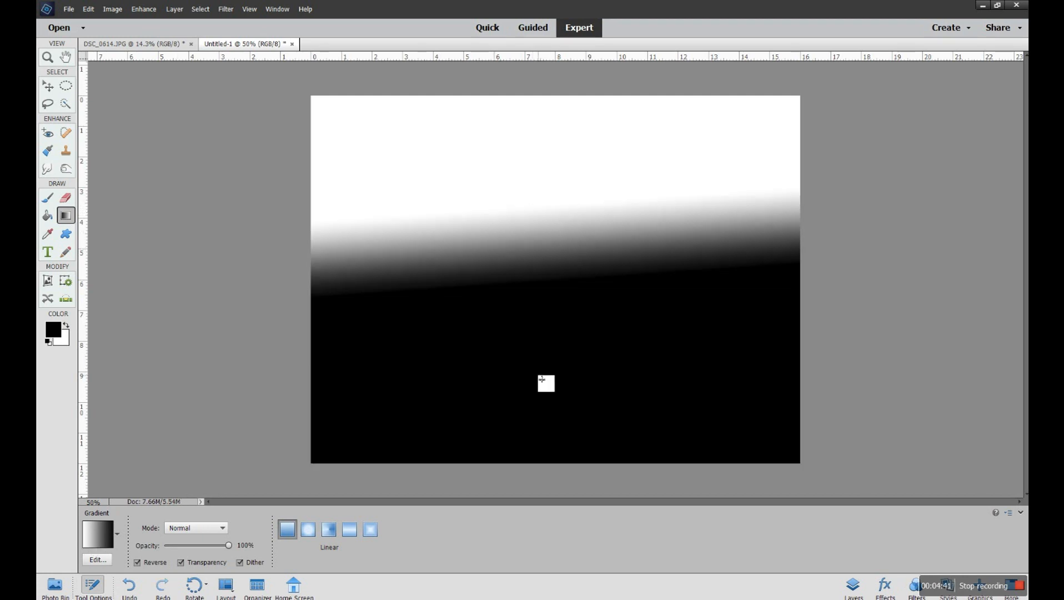
click(130, 585)
click(137, 562)
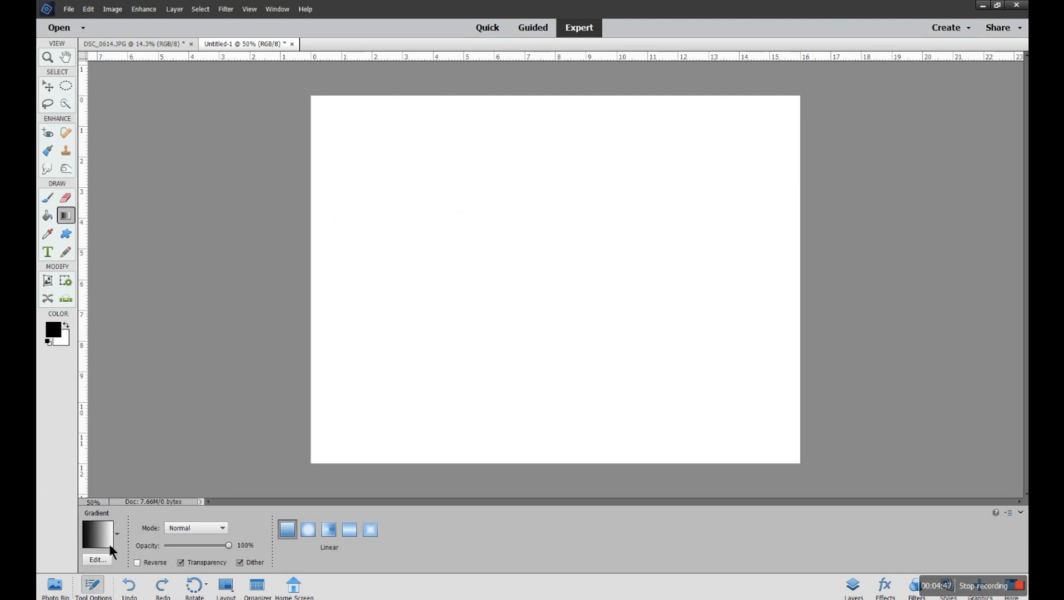
Step: Compare black-to-white Linear gradients applied downward and upward over short and longer distances on the blank canvas, undoing each
drag(544, 203, 550, 291)
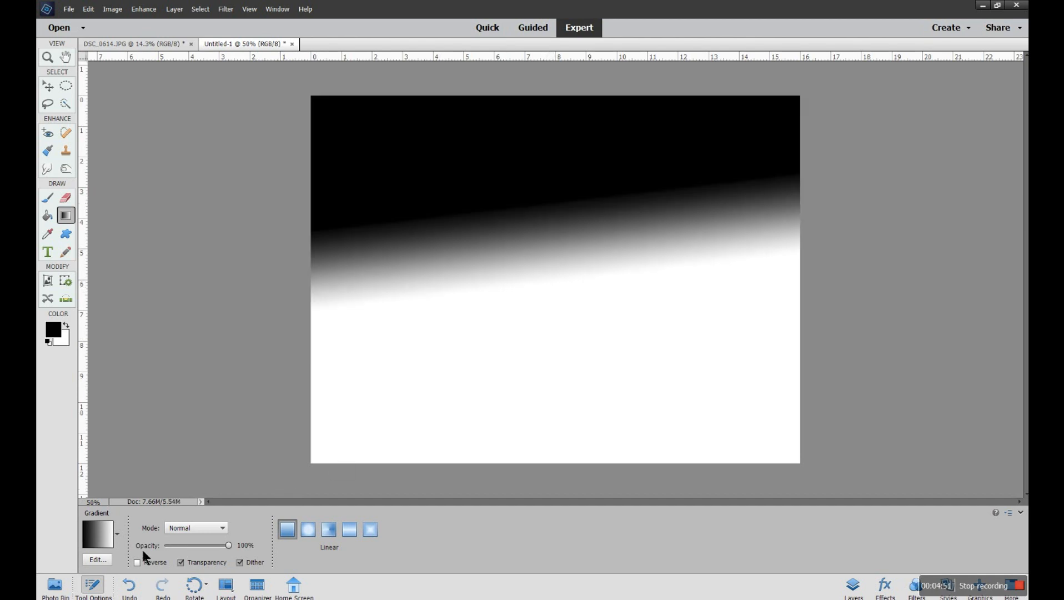
click(131, 585)
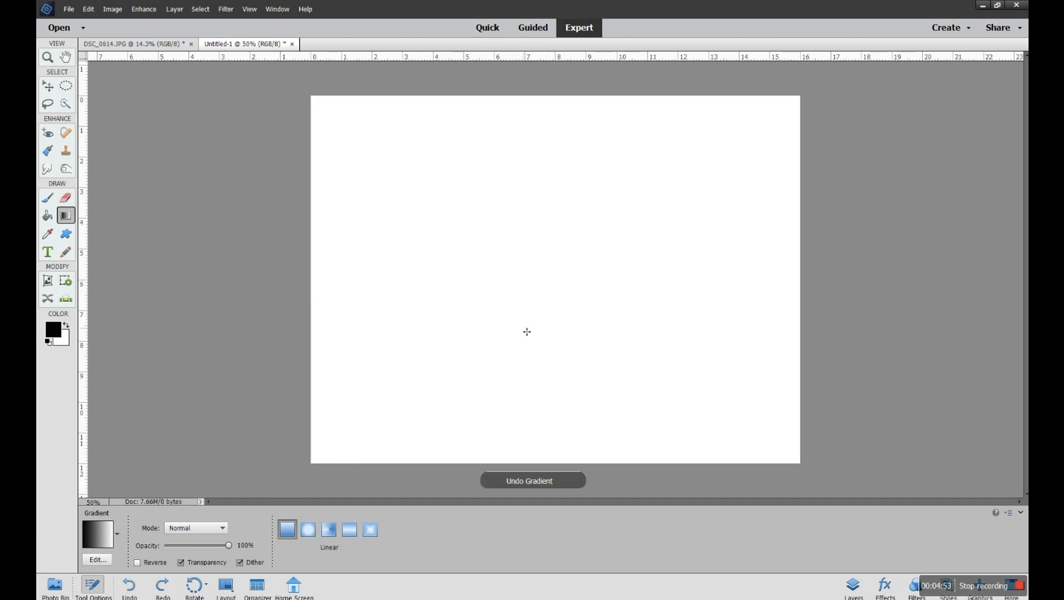
drag(527, 323, 531, 237)
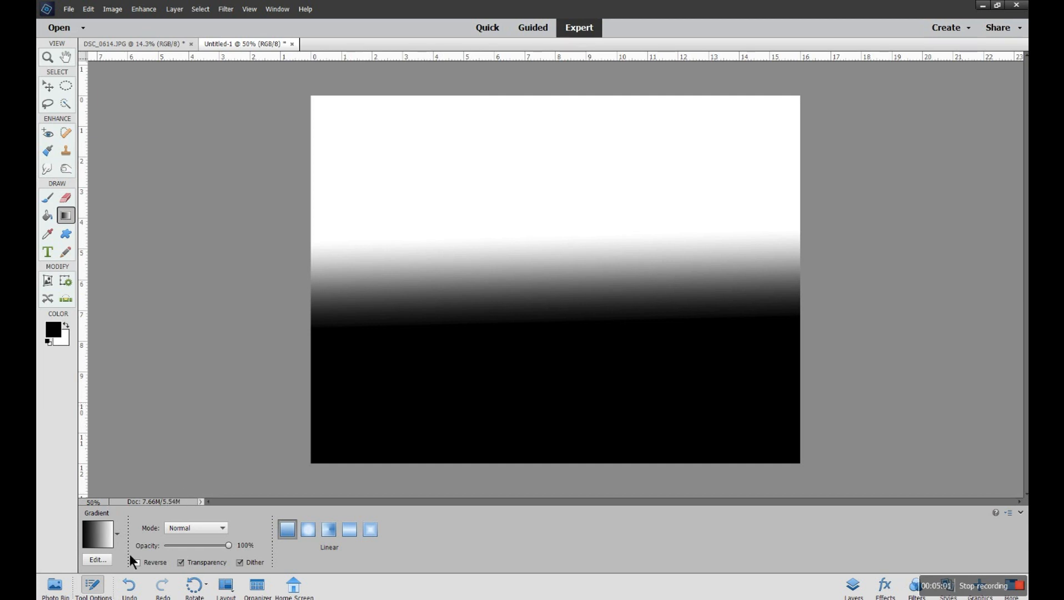
click(129, 588)
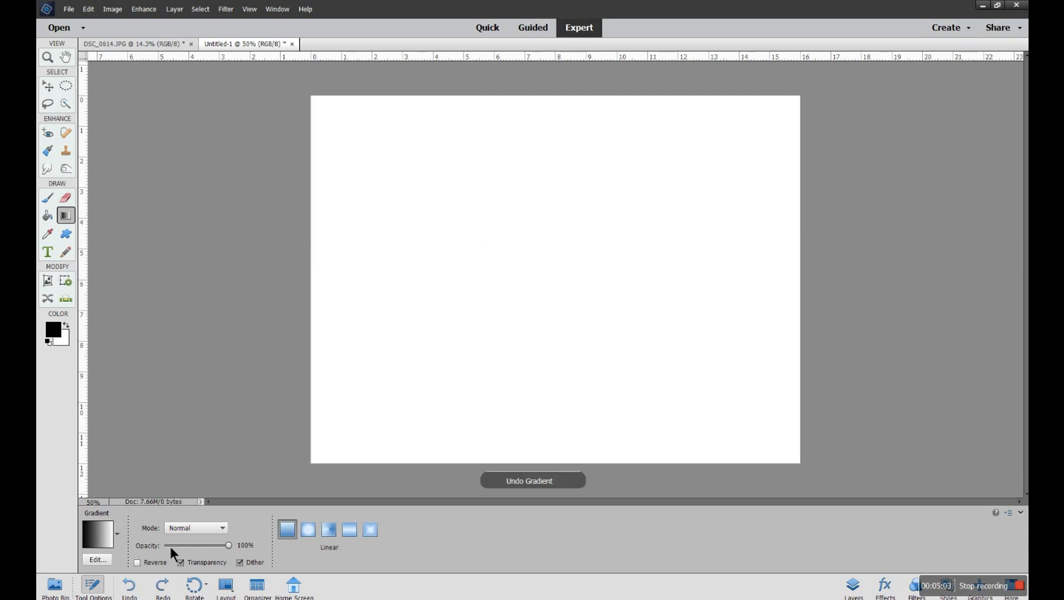
drag(549, 191, 557, 257)
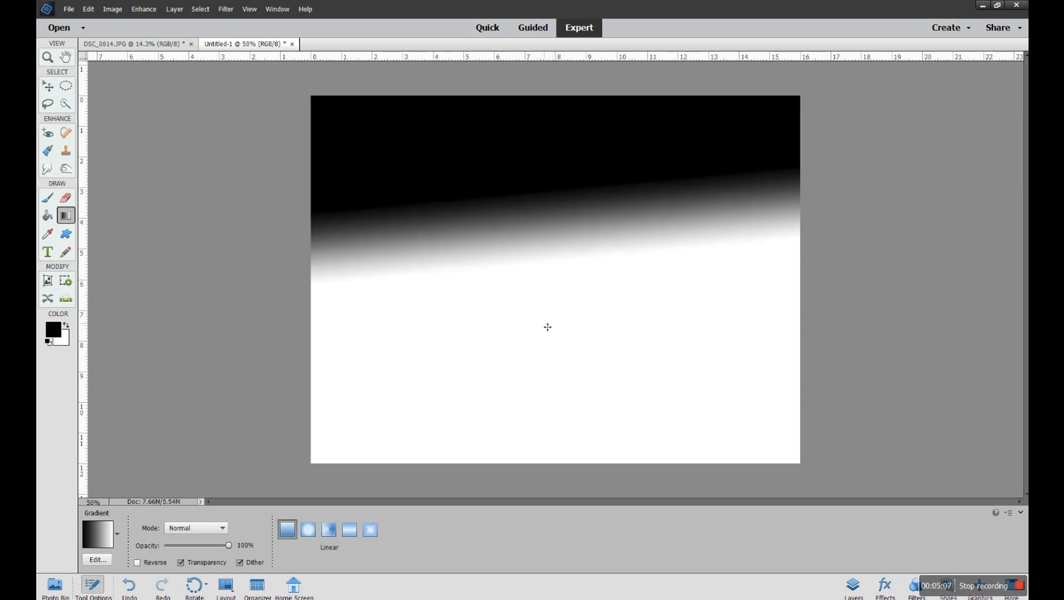
click(129, 586)
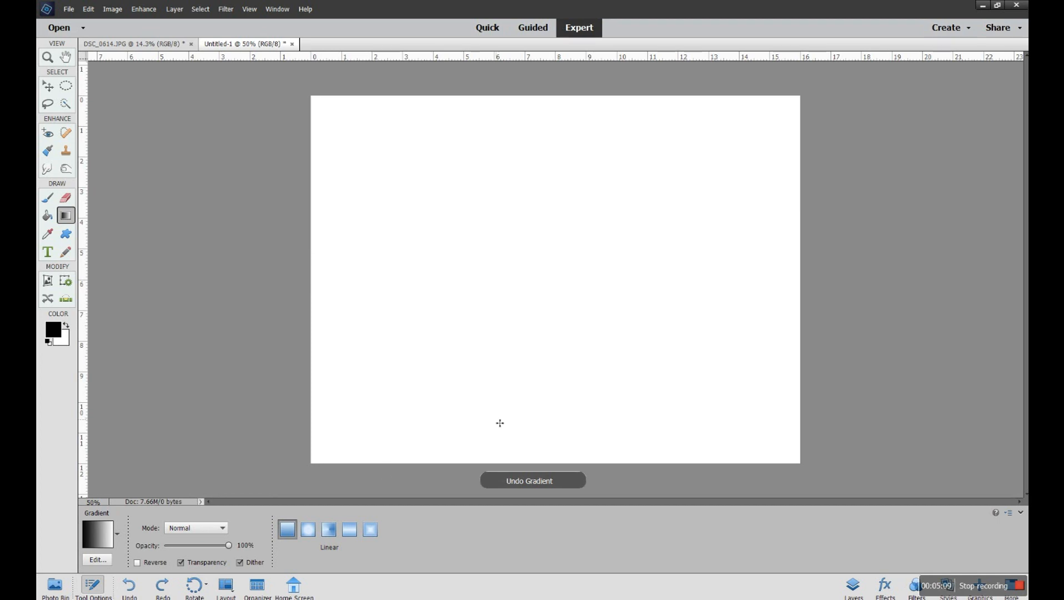
drag(550, 373, 547, 244)
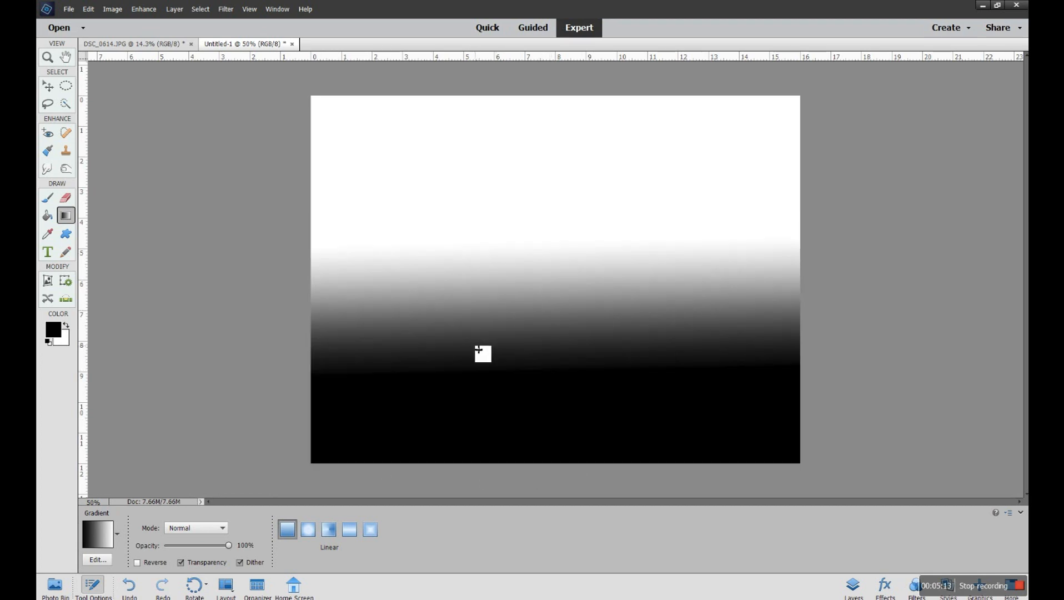
click(130, 586)
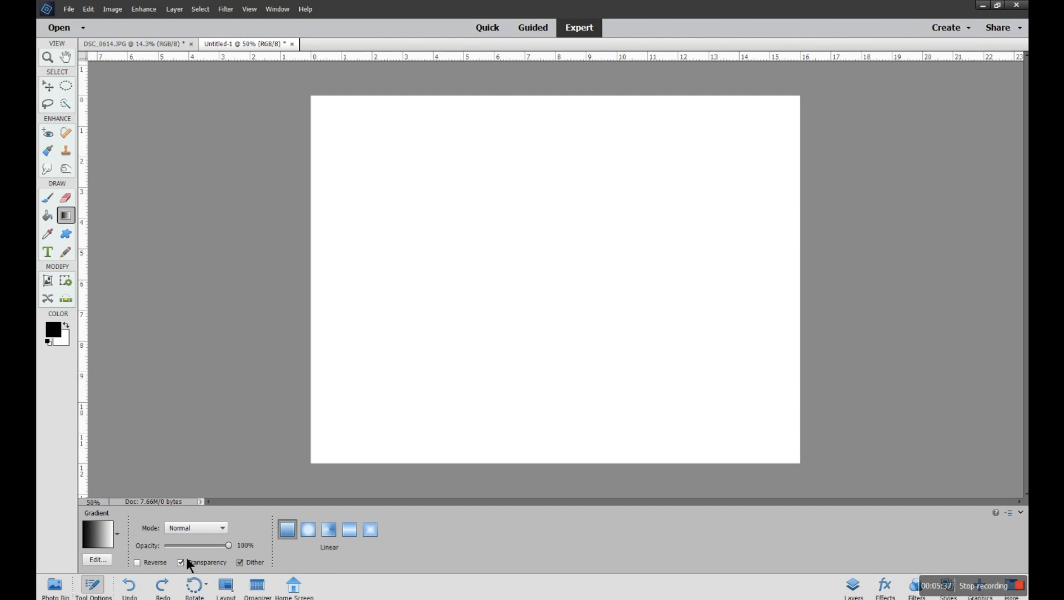
Step: Switch to the DSC_0614.JPG photo and try a downward Linear gradient in Normal mode across the sky, undoing it
click(224, 529)
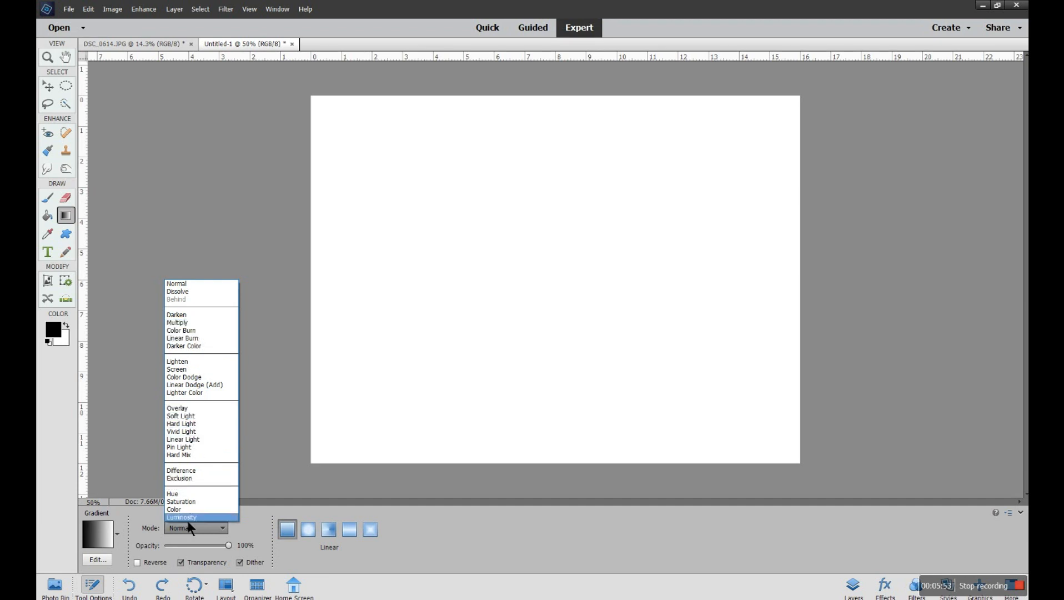
click(214, 531)
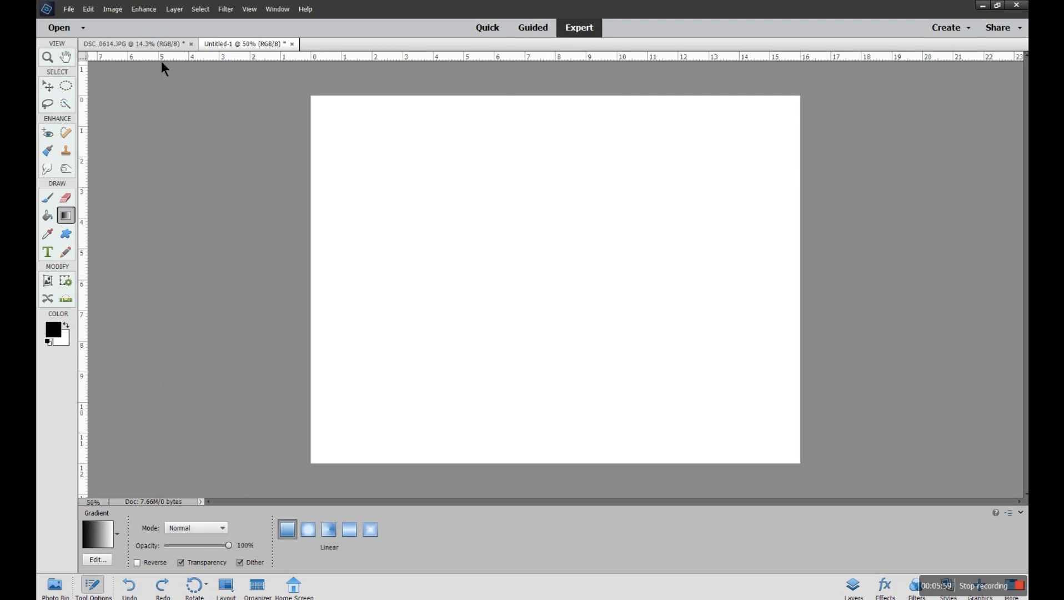
click(156, 44)
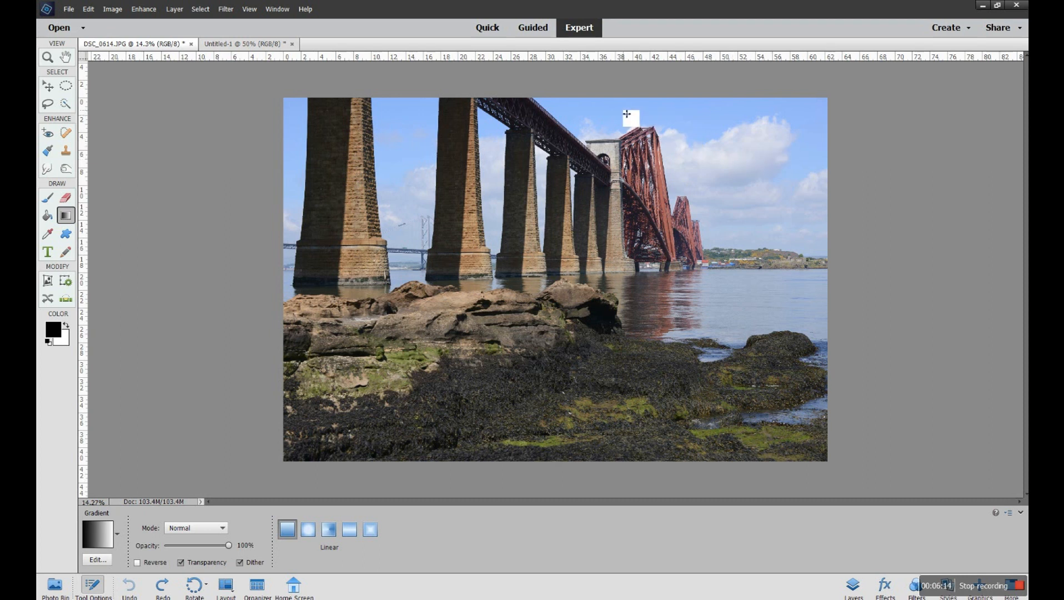
drag(623, 110, 636, 258)
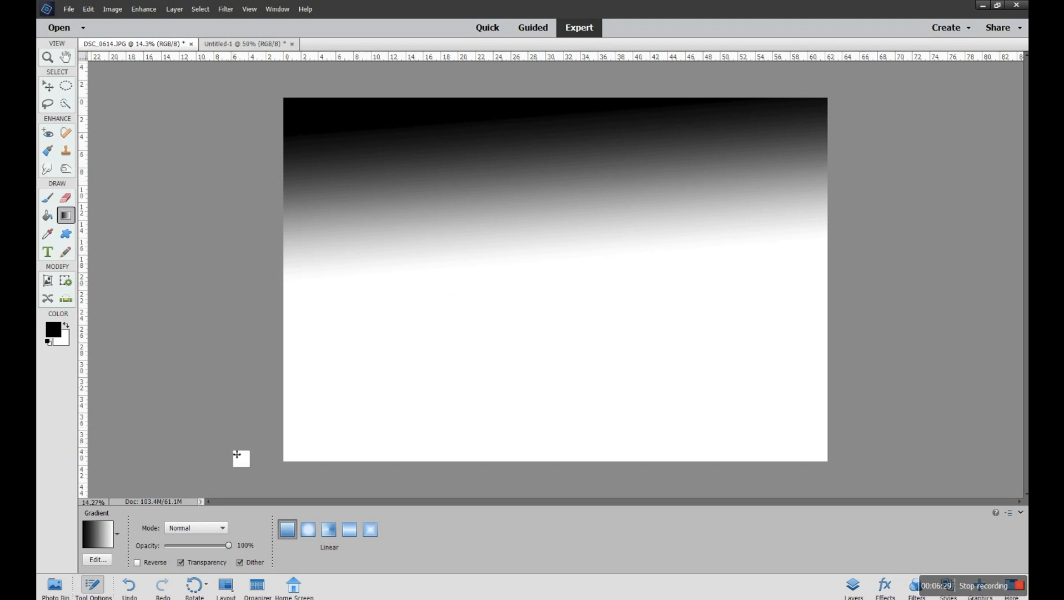
click(130, 583)
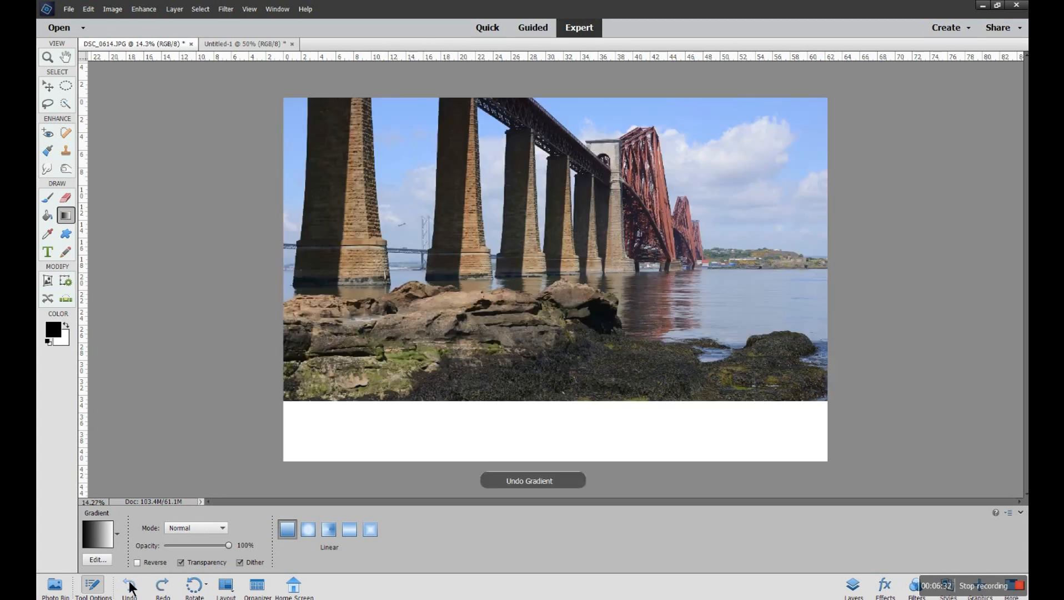
Step: Try a downward Linear gradient over the bridge photo with the blending mode set to Overlay, and undo it
click(218, 528)
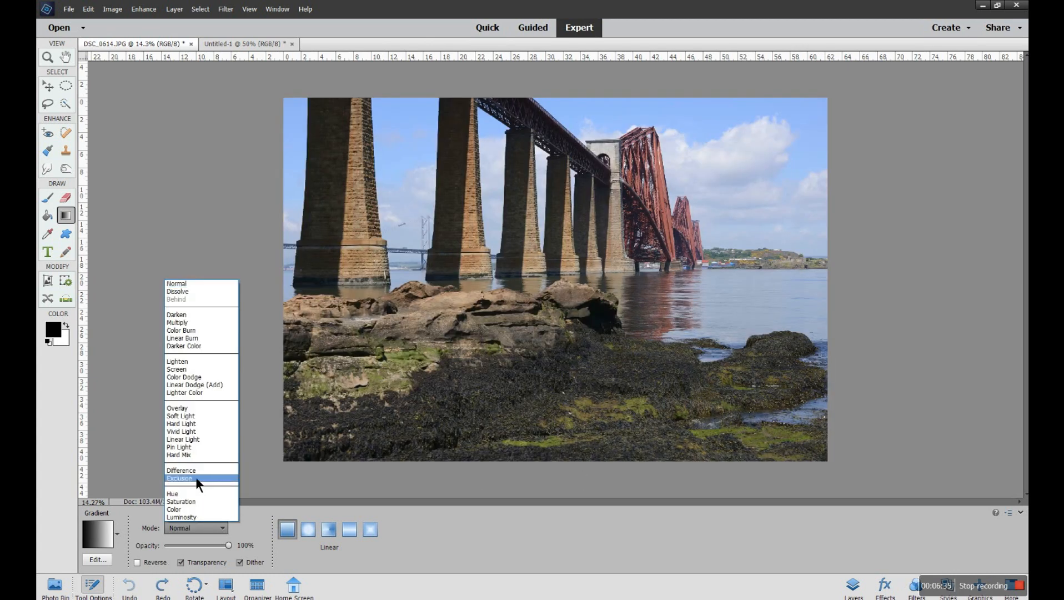
click(190, 409)
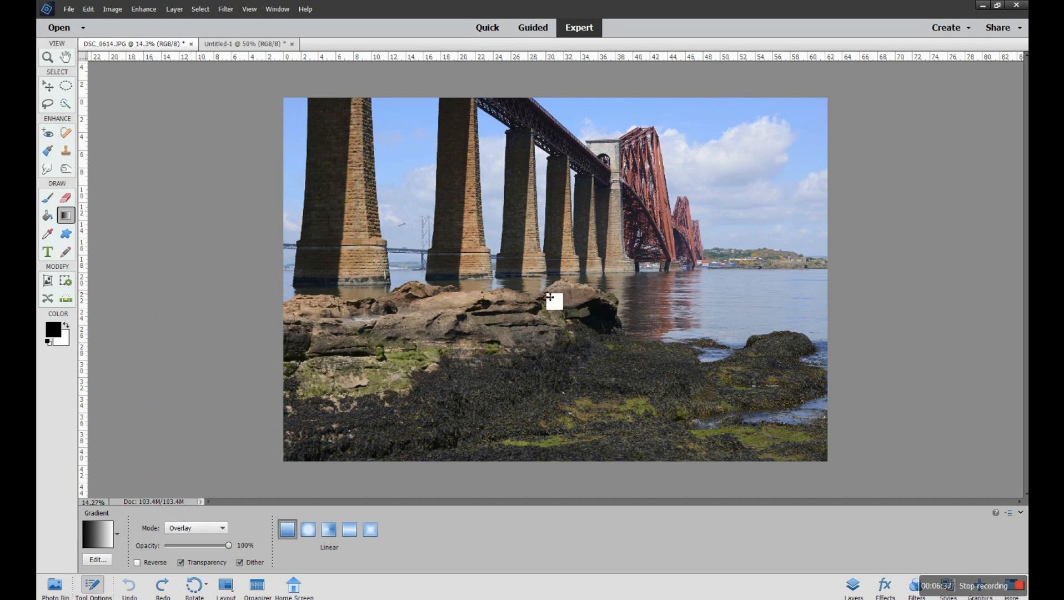
drag(574, 127, 586, 276)
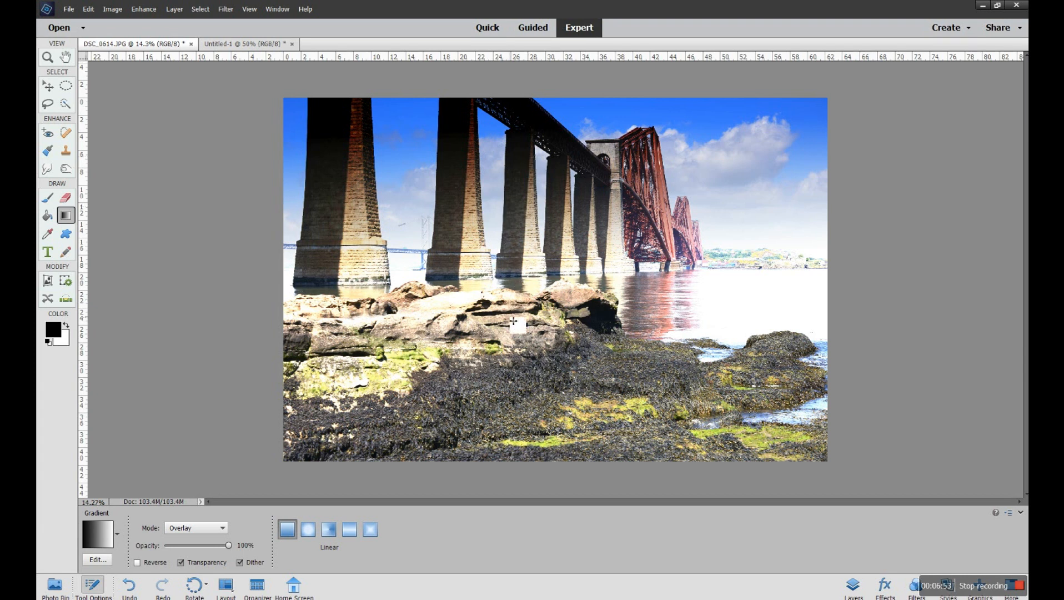
click(129, 586)
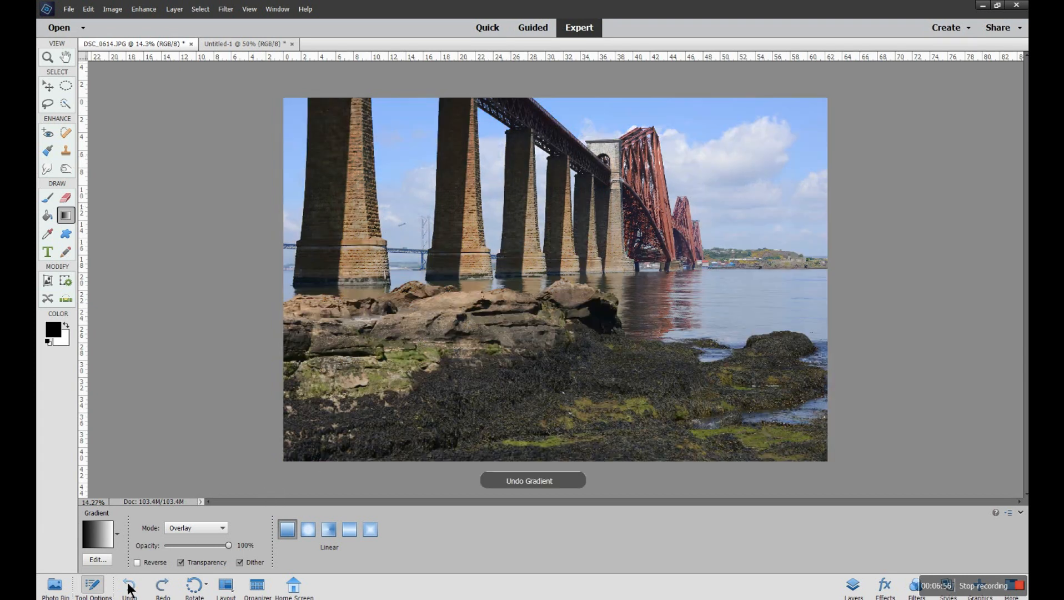
Step: Try the Overlay gradient down the bridge photo at 52% opacity, and undo it
click(226, 547)
drag(225, 546, 200, 547)
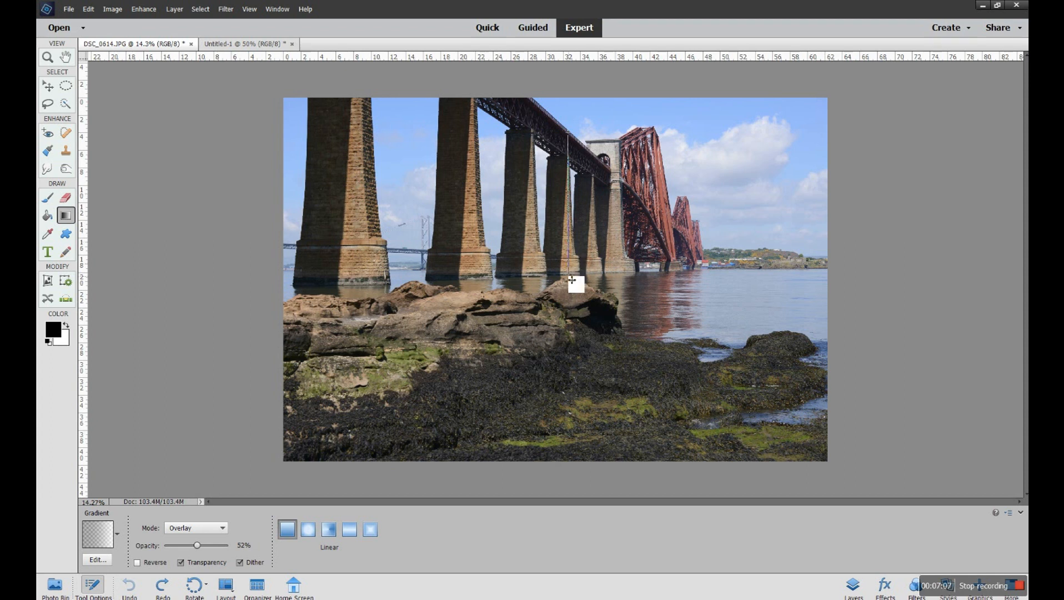
drag(488, 332, 470, 349)
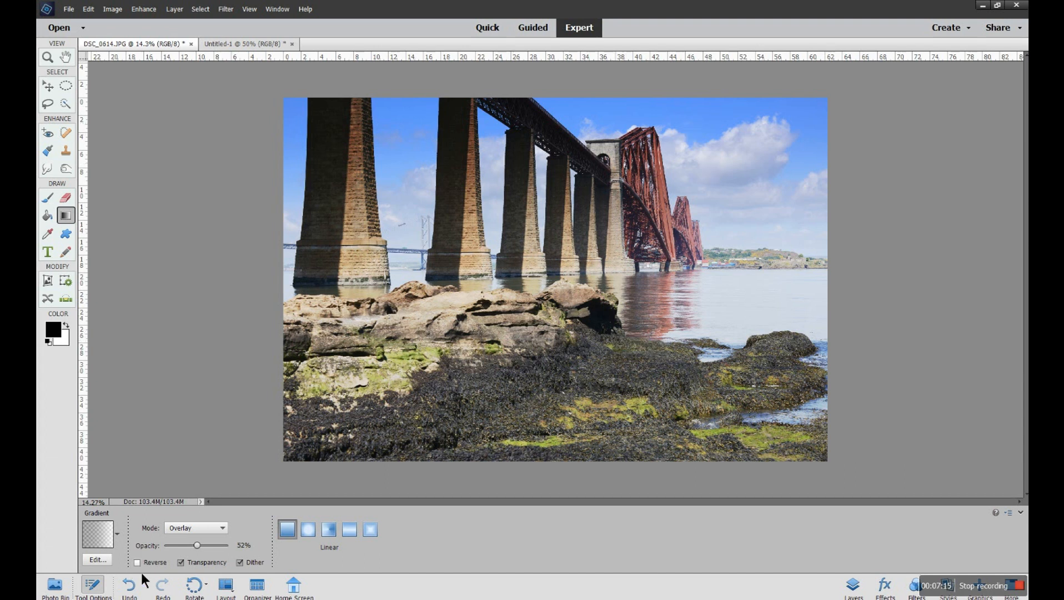
click(129, 583)
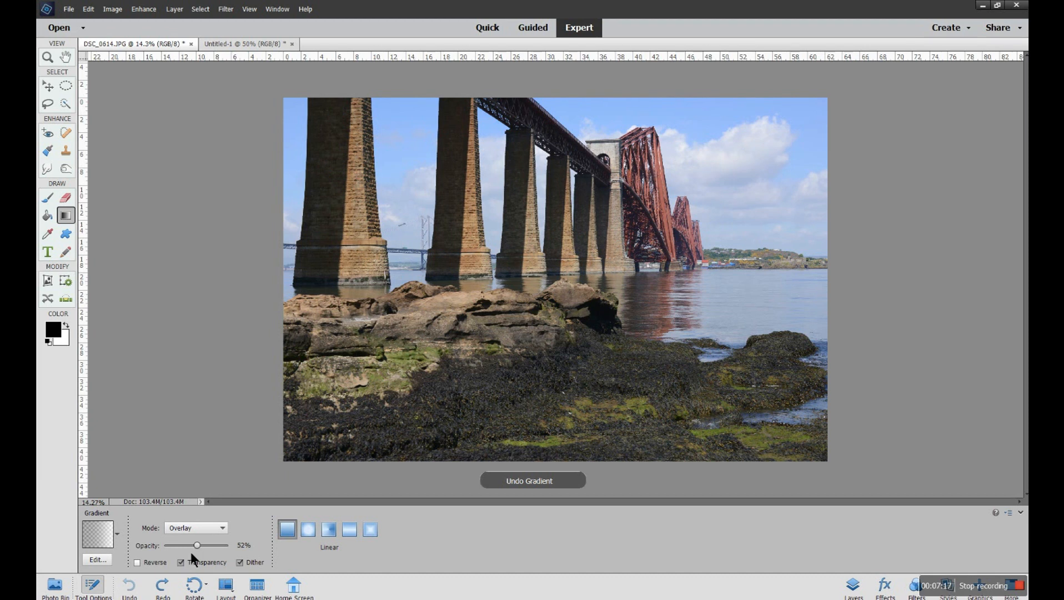
Step: Try the Overlay gradient down the bridge photo at 21% opacity, and undo it
drag(193, 546, 177, 546)
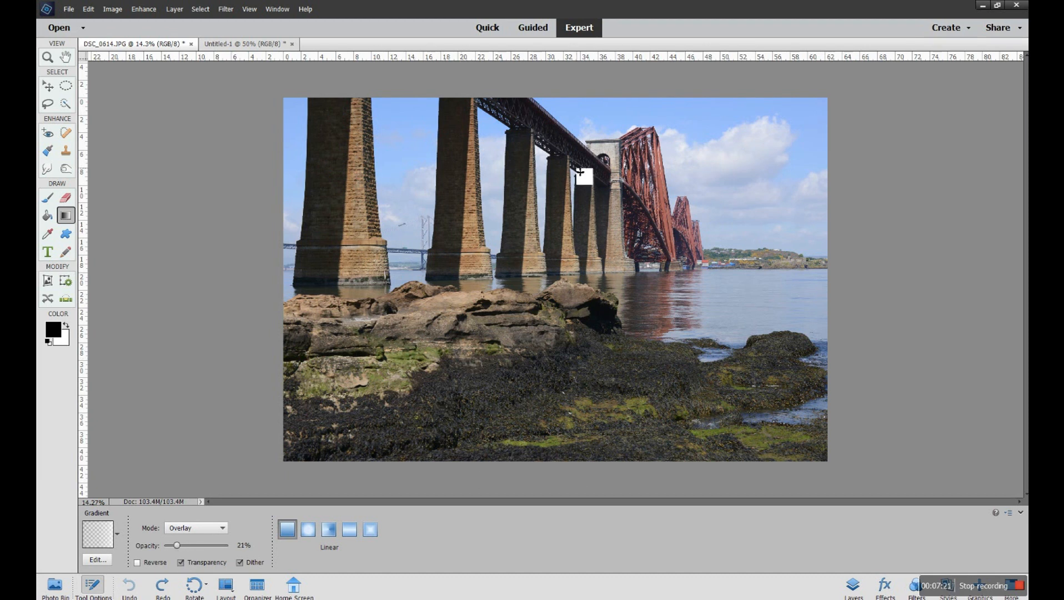
drag(587, 142, 593, 329)
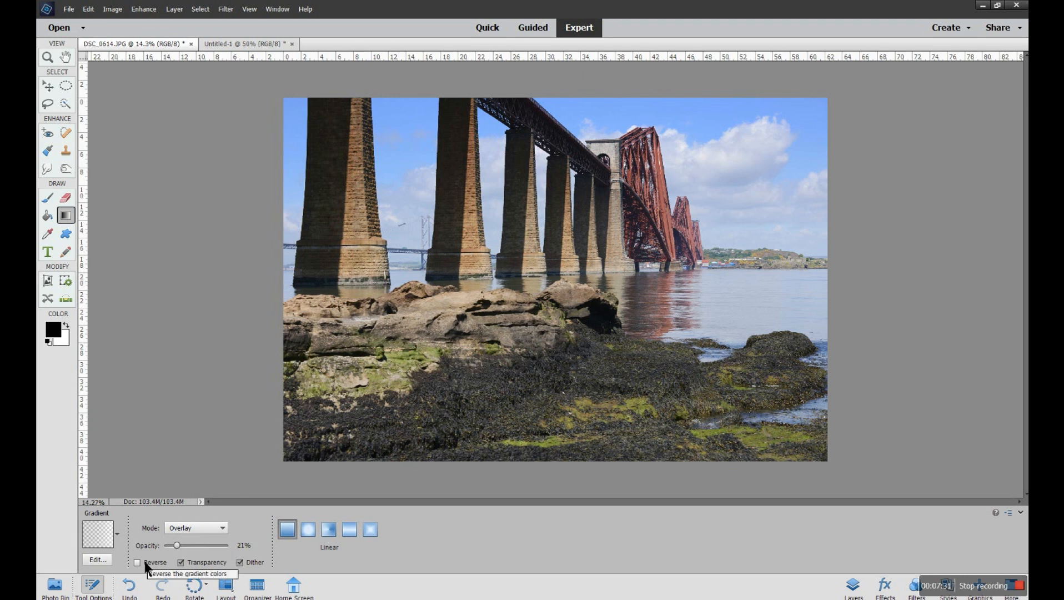
click(130, 586)
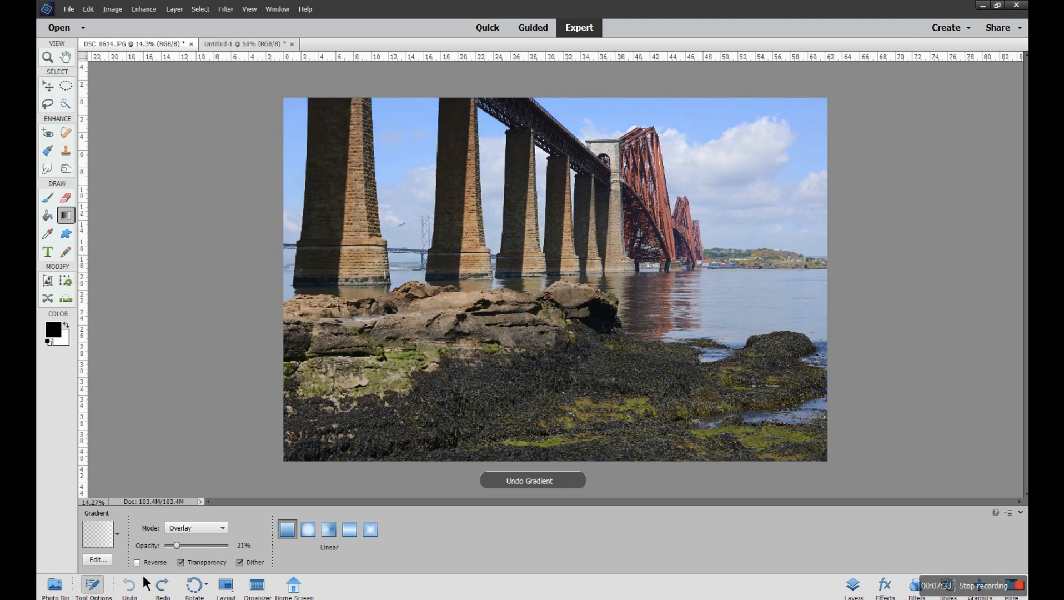
Step: Set the gradient's opacity to 100% and its blending mode to Normal
click(177, 545)
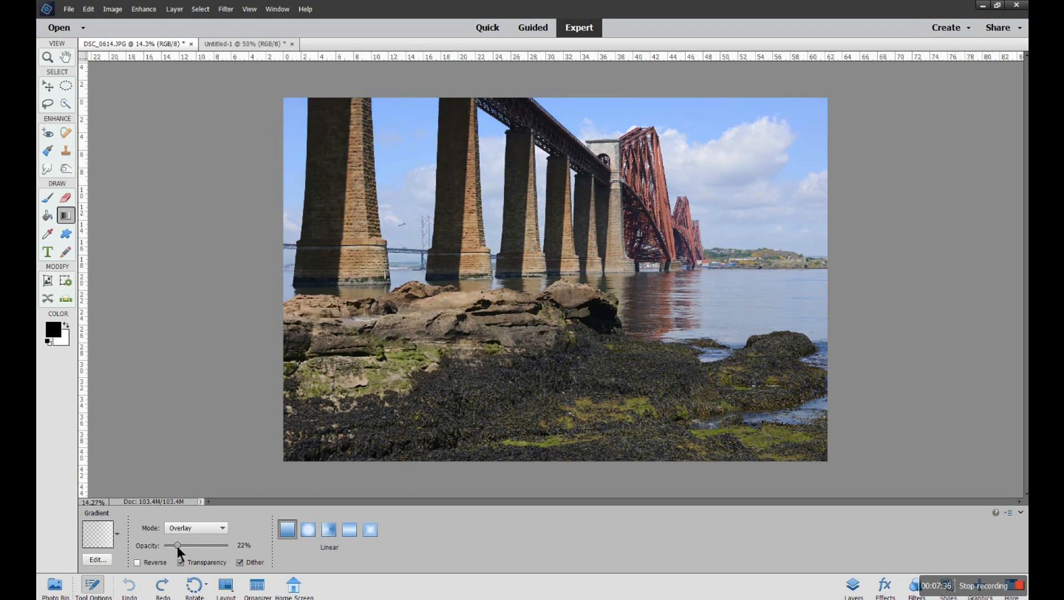
drag(177, 546, 229, 546)
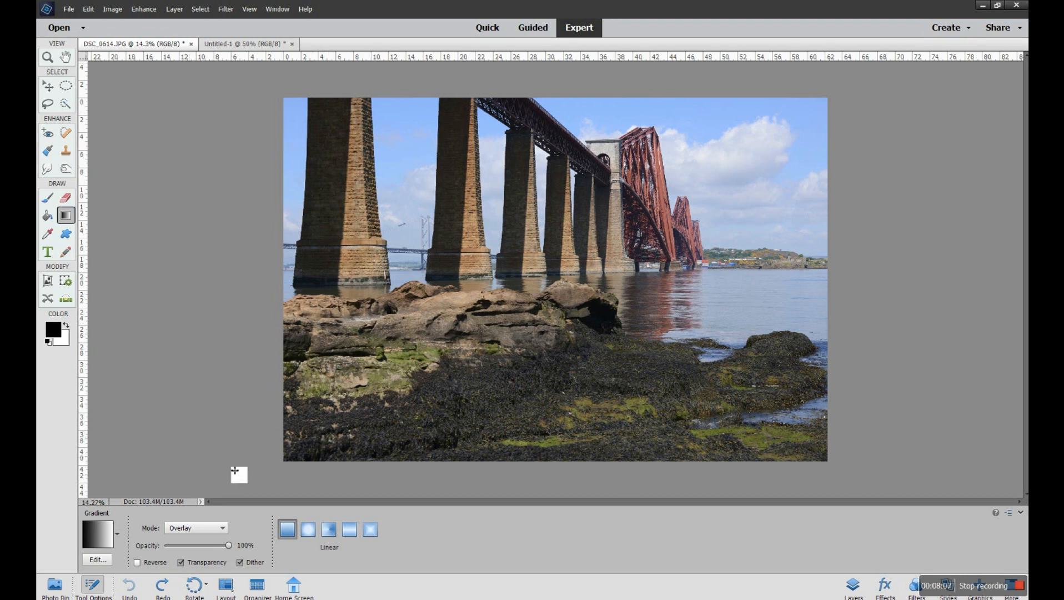
click(221, 527)
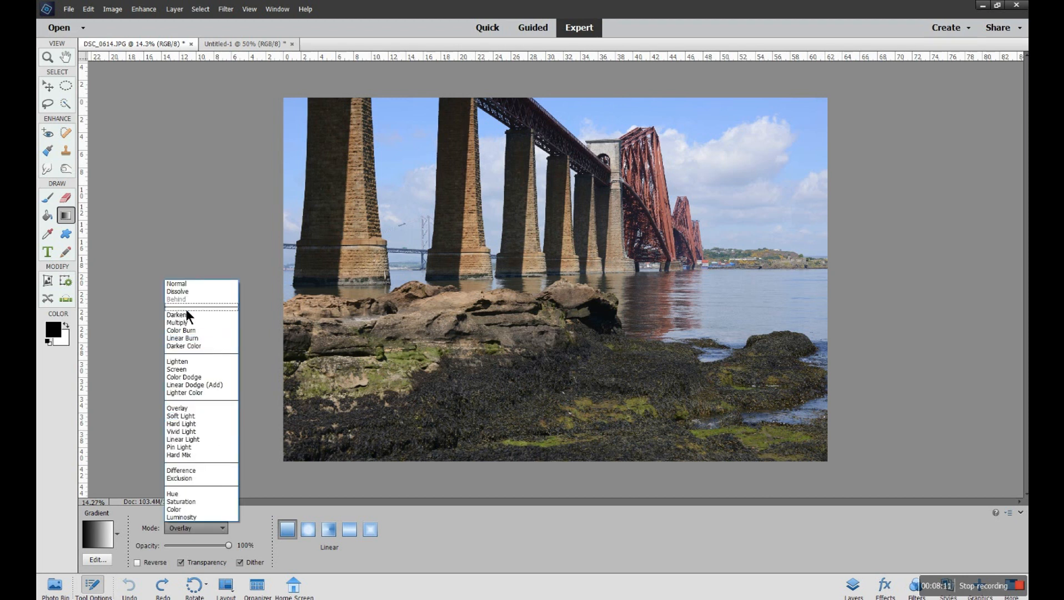
click(188, 283)
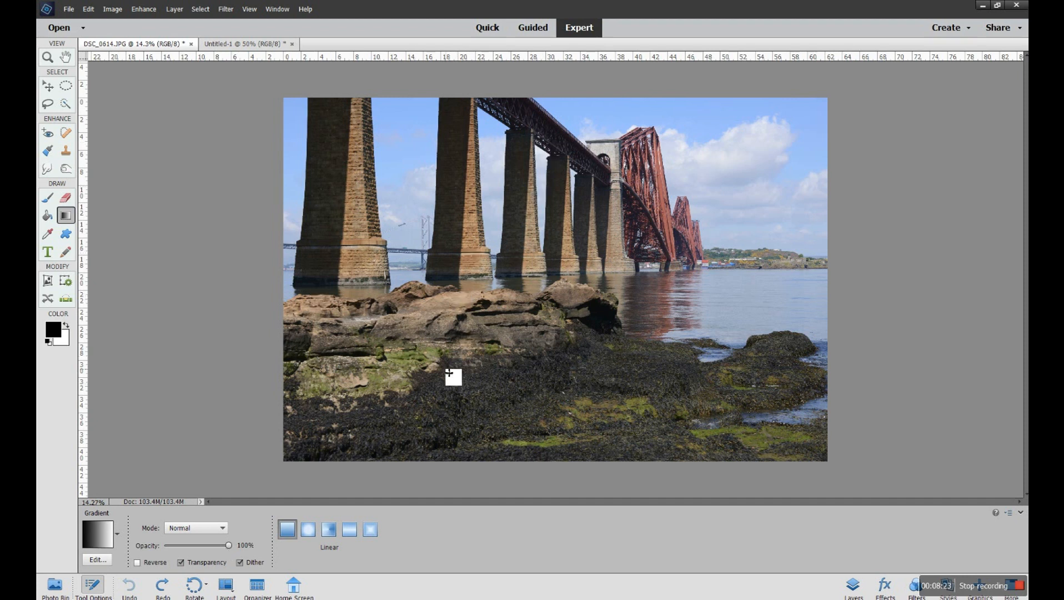
Step: Choose the Foreground to Transparent preset and apply a Linear gradient downward from the upper sky to below the waterline
click(100, 537)
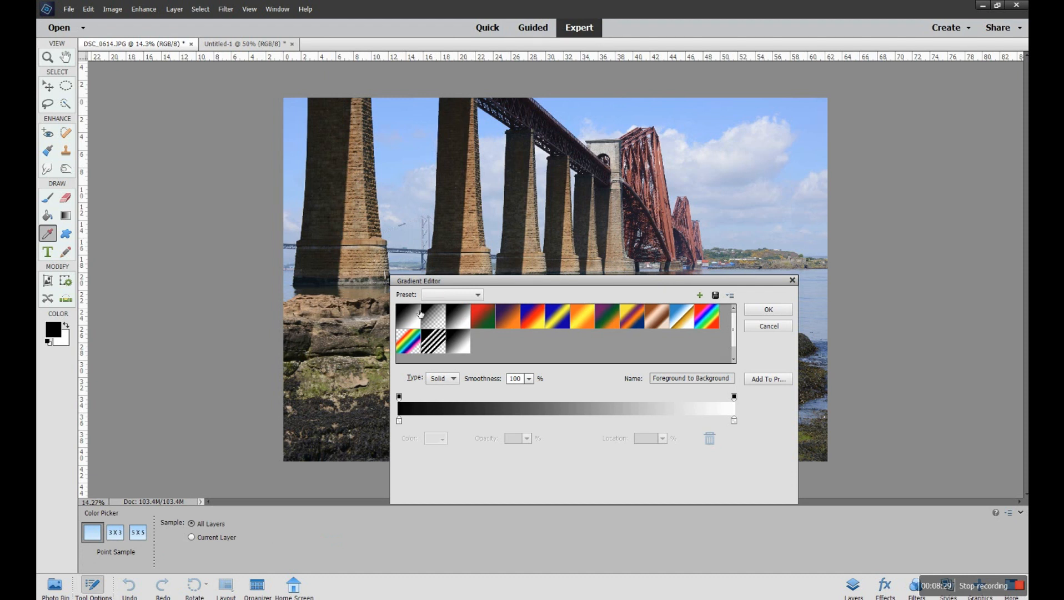
click(749, 310)
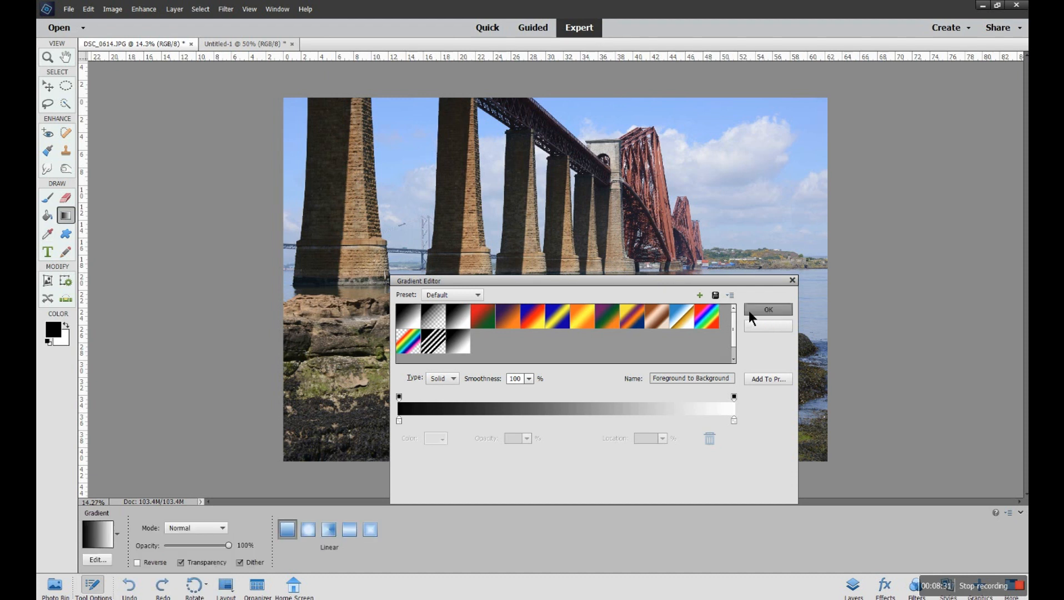
click(95, 532)
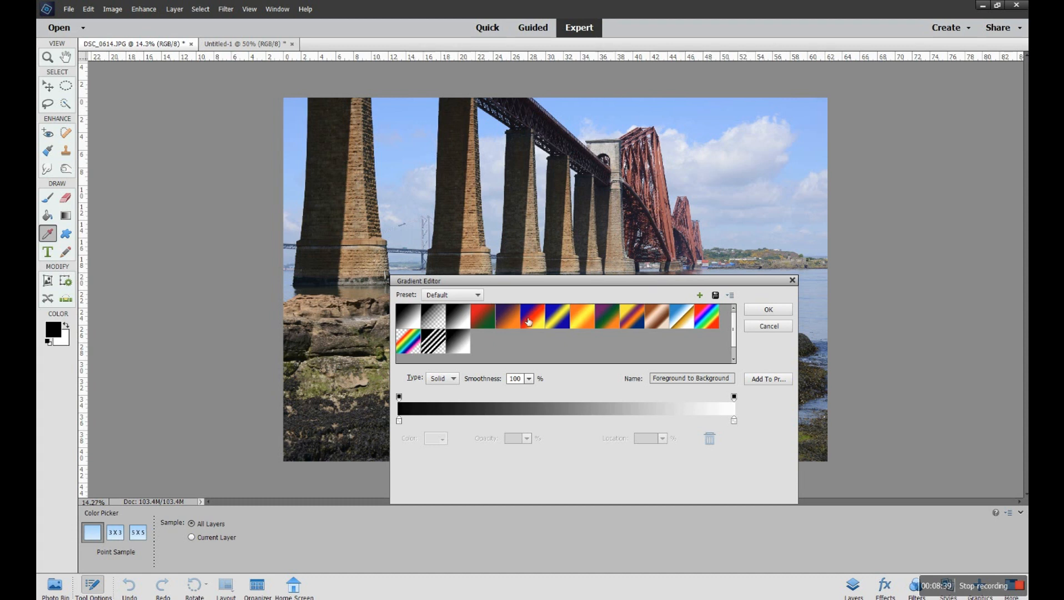
click(436, 321)
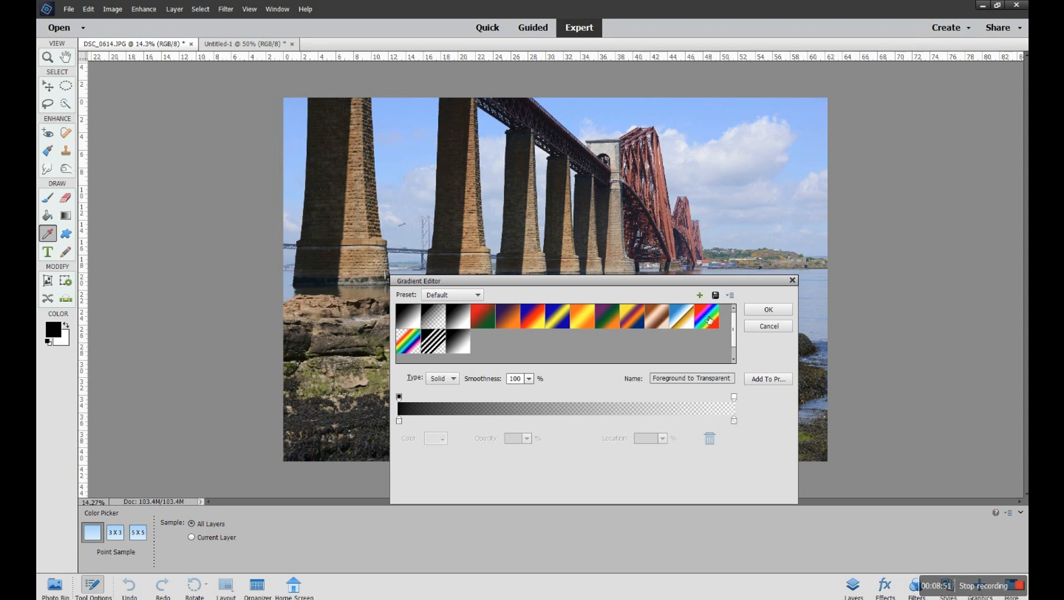
click(768, 309)
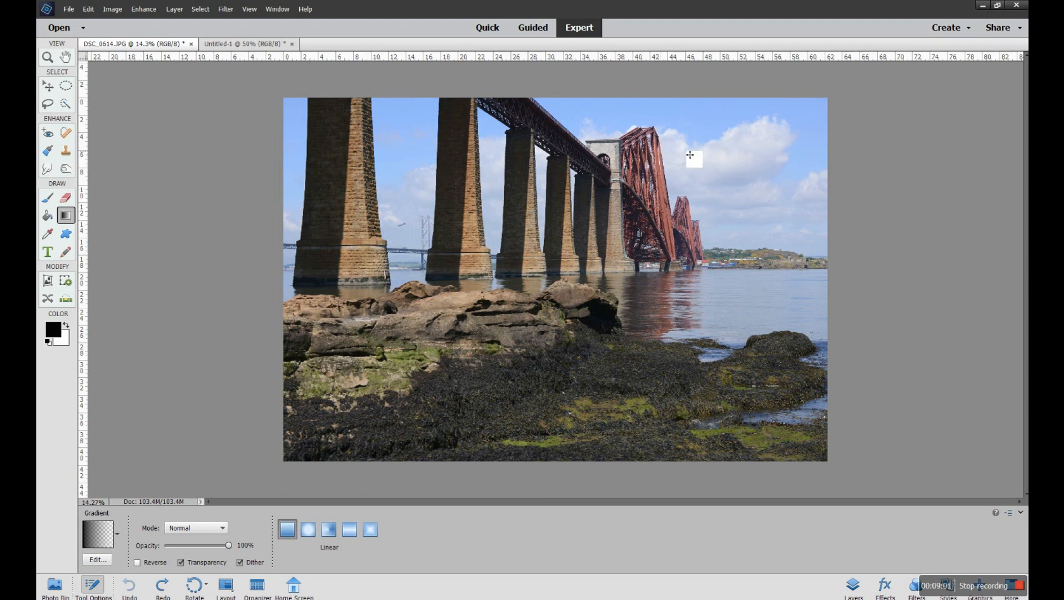
drag(633, 140, 639, 309)
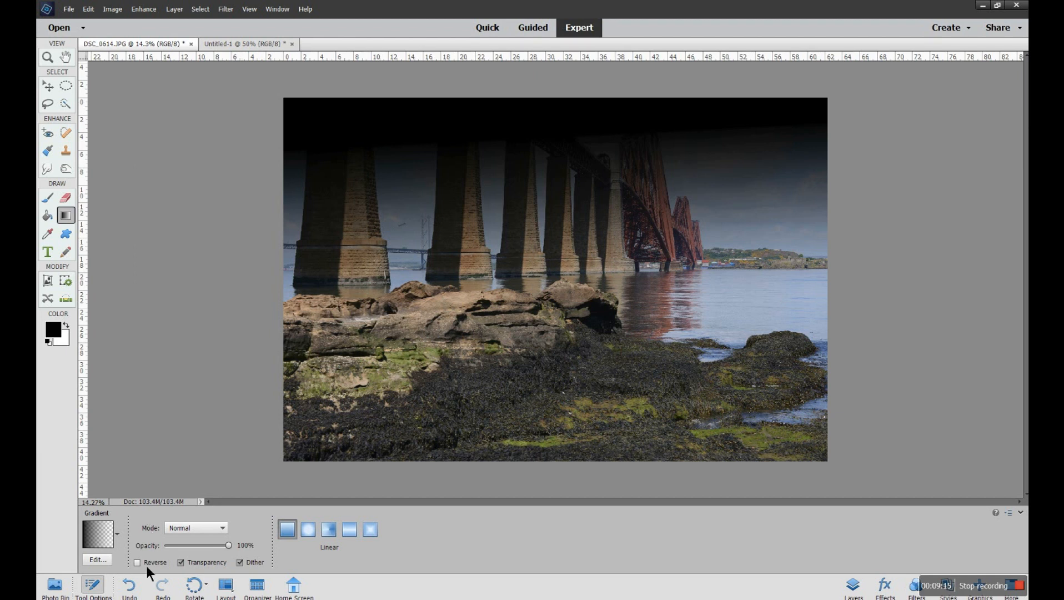
Step: Switch the gradient's blending mode to Overlay, Hue and back to Normal, and undo the black gradient on the bridge photo
click(218, 530)
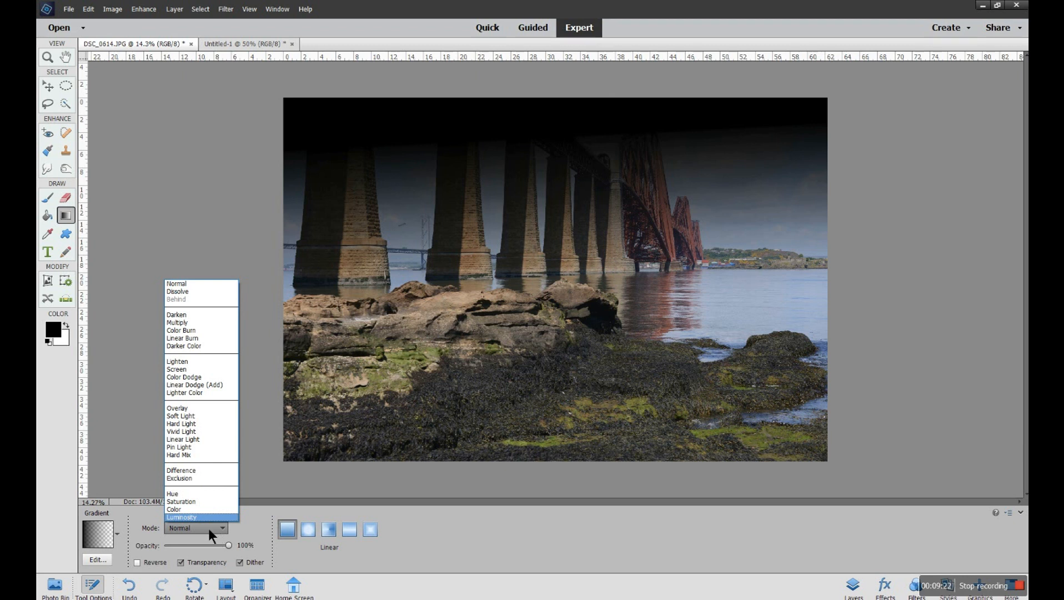
click(193, 409)
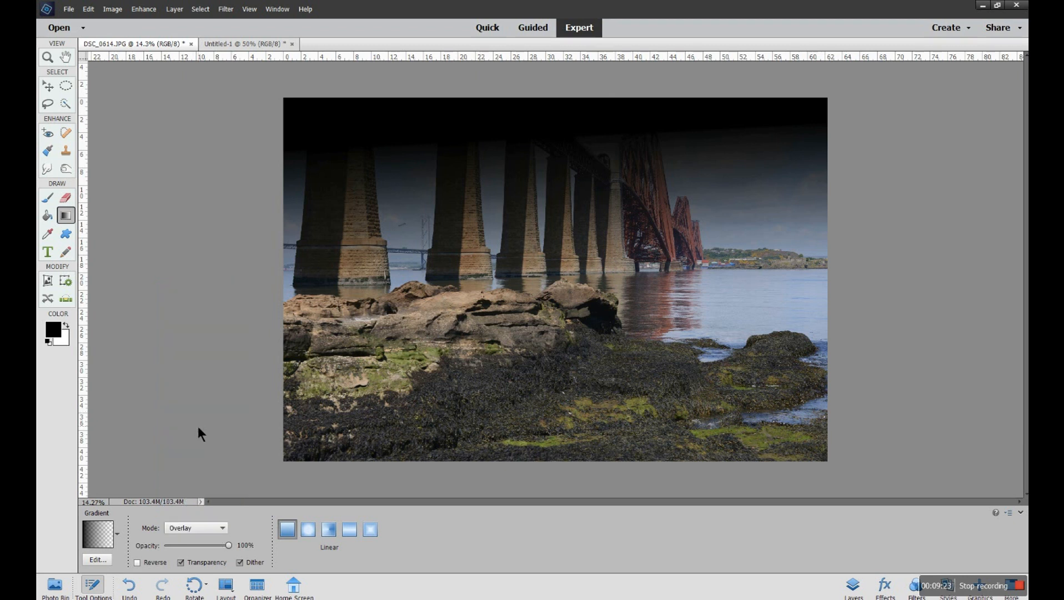
click(221, 530)
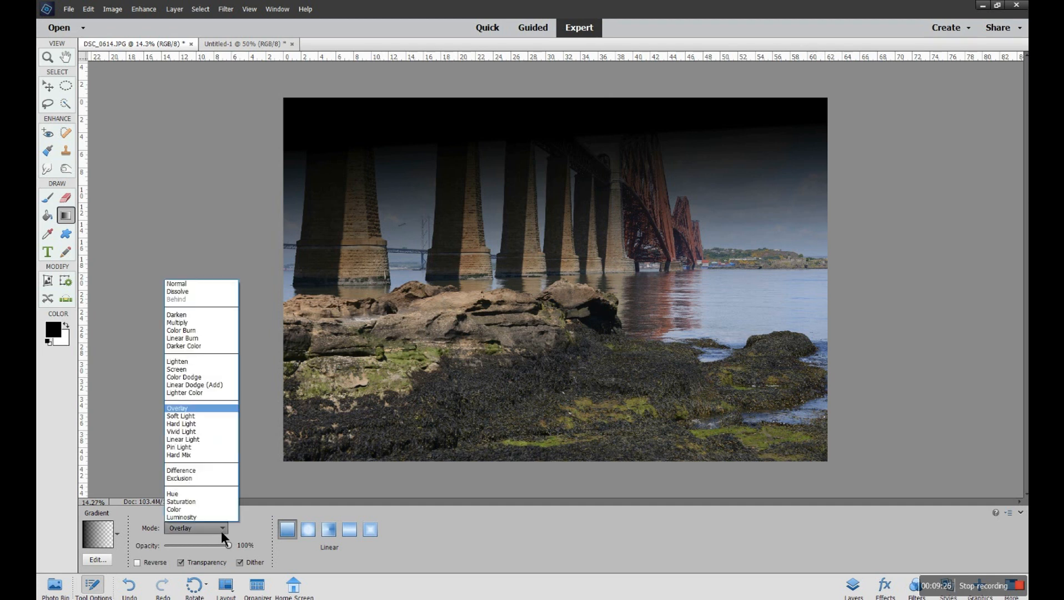
click(210, 503)
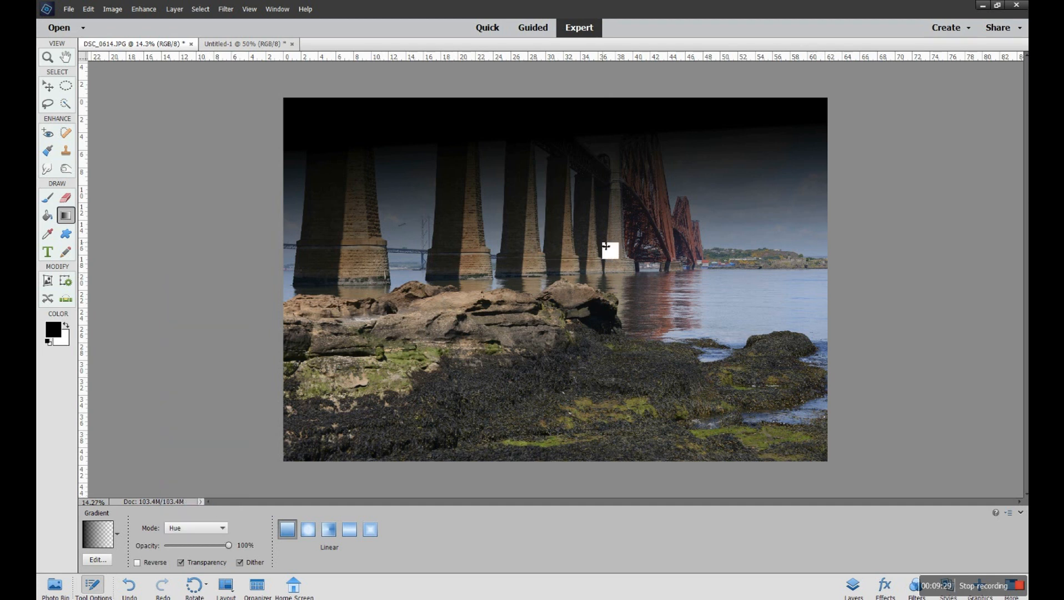
click(221, 527)
click(218, 283)
click(140, 588)
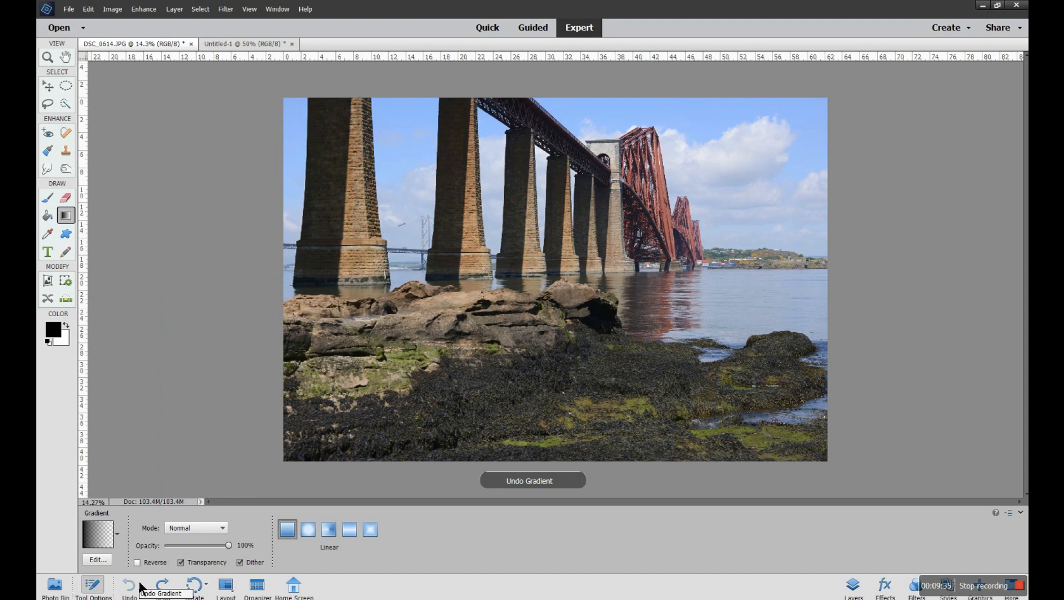
Step: Try the Foreground to Transparent gradient in Overlay mode, downward from the upper sky to the waterline, and undo it
click(221, 532)
click(206, 407)
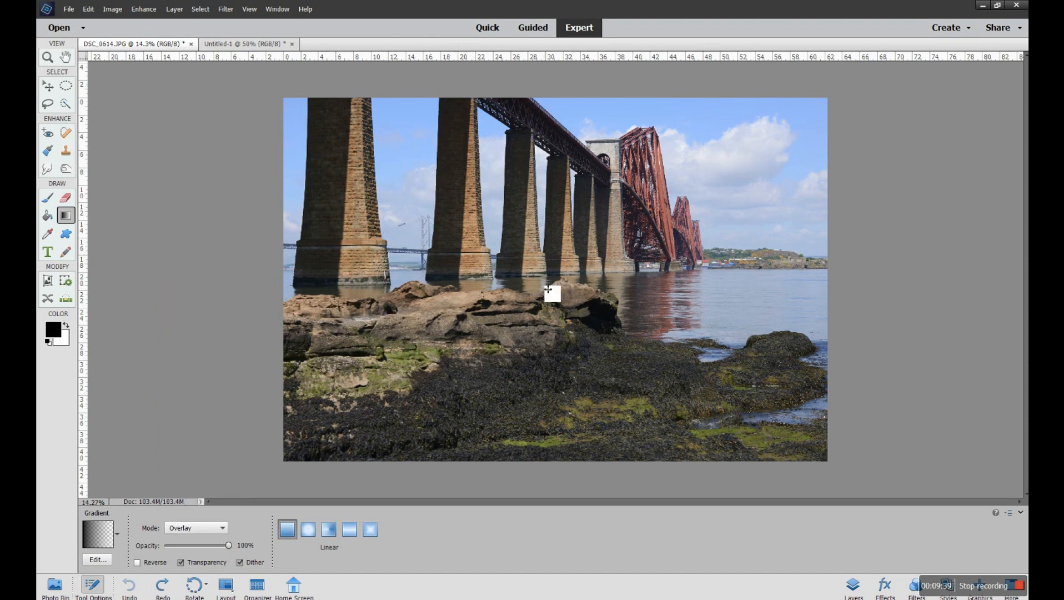
drag(601, 129, 612, 257)
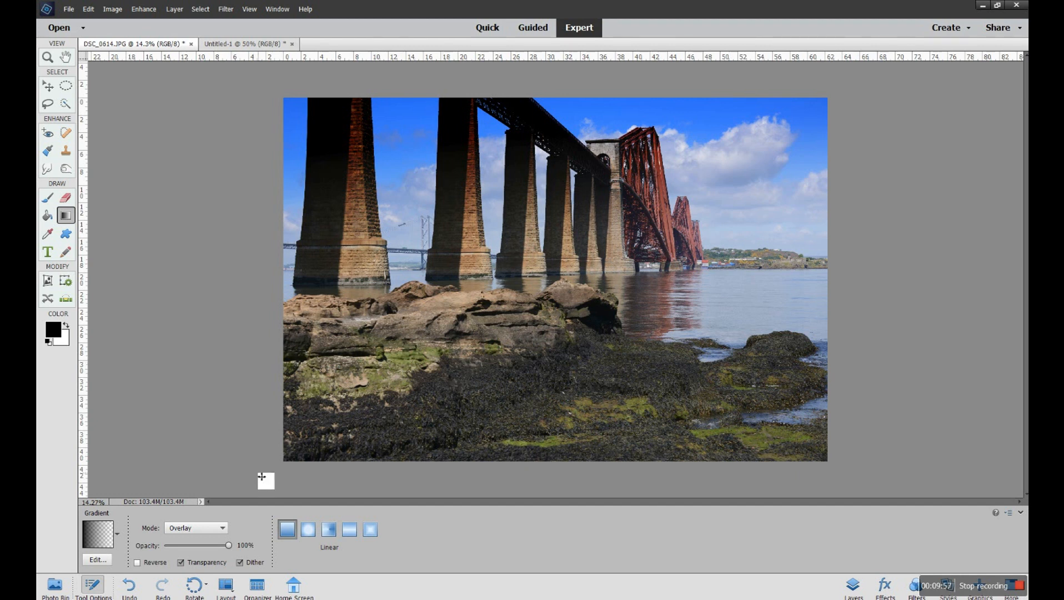
click(130, 587)
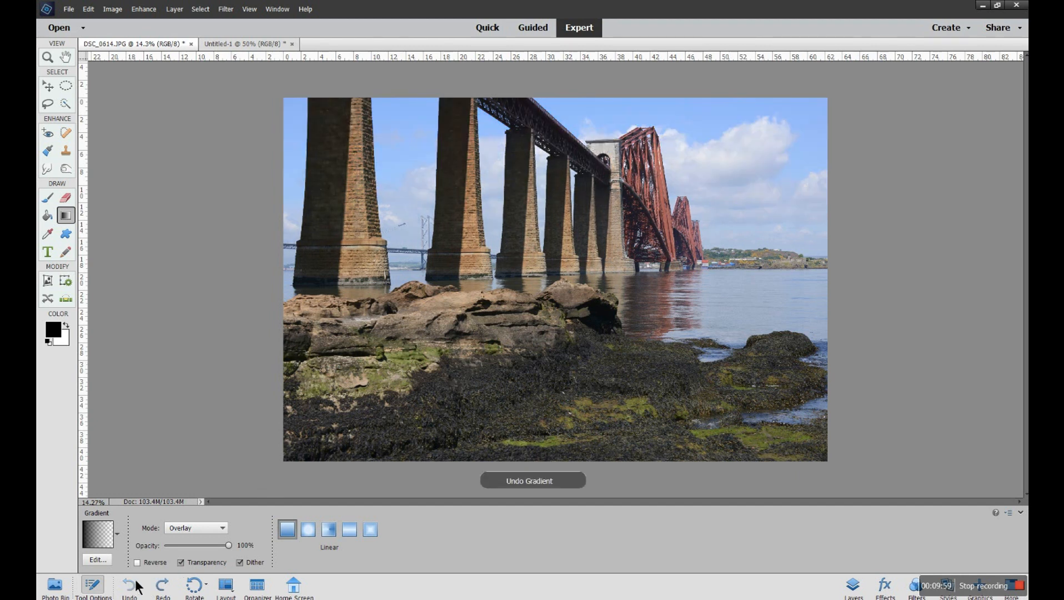
Step: Try a Vivid Light gradient running diagonally down from the sky above the red bridge towers, and undo it
click(217, 530)
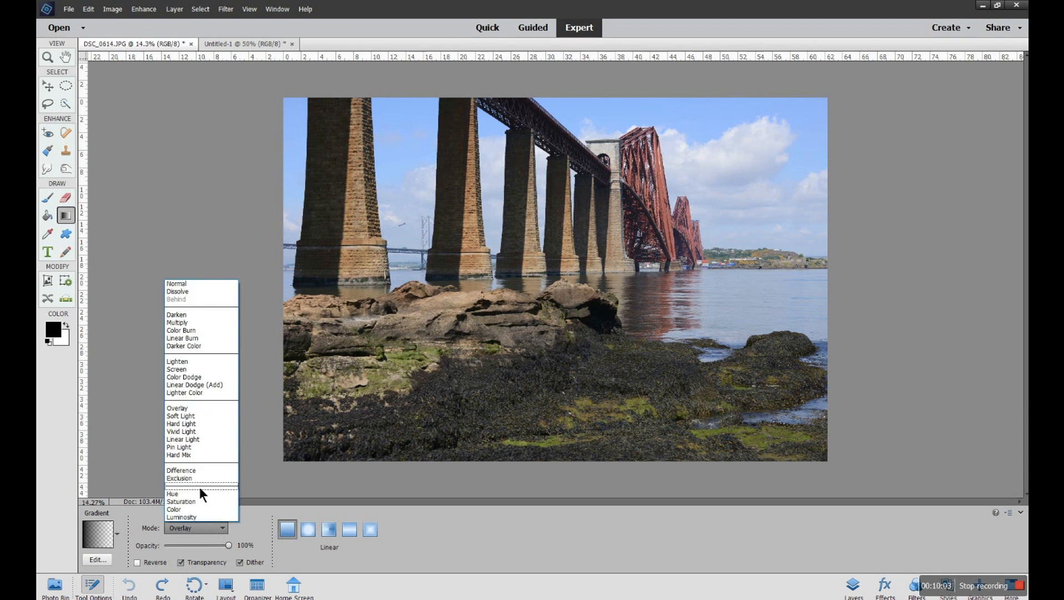
click(198, 471)
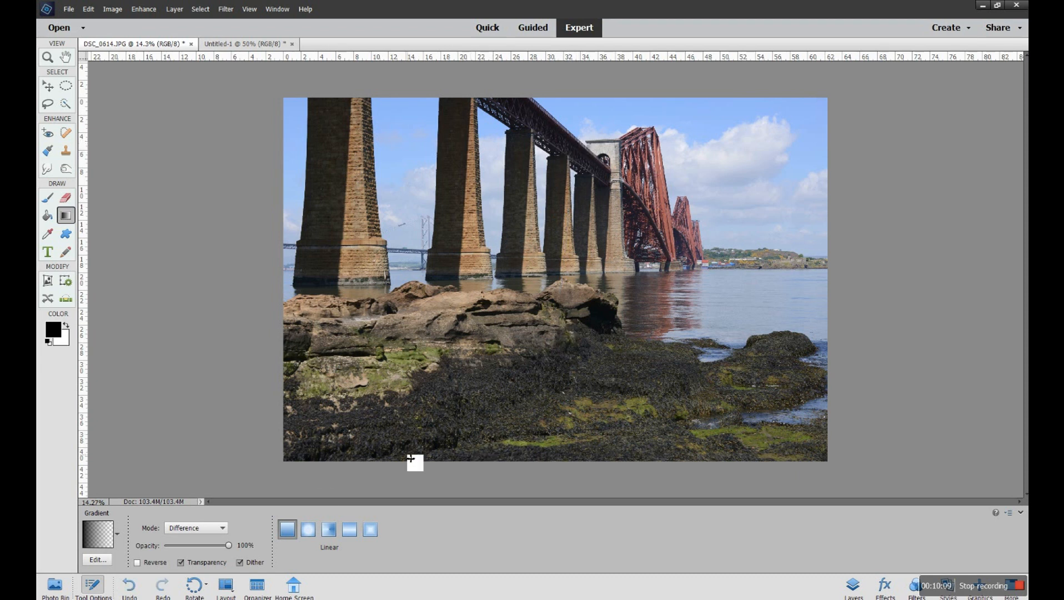
click(224, 530)
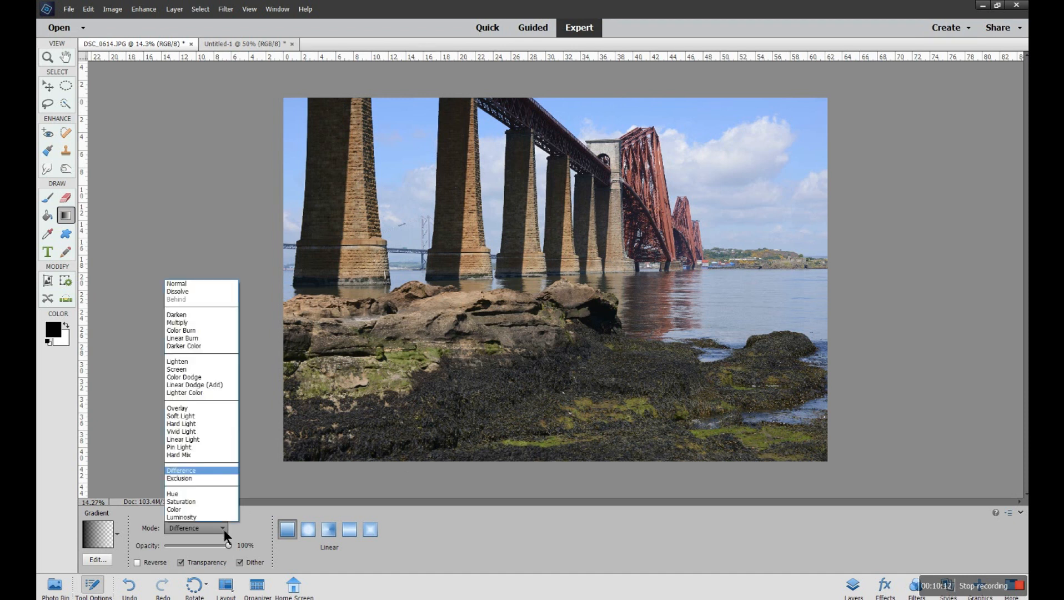
click(206, 432)
drag(699, 138, 694, 183)
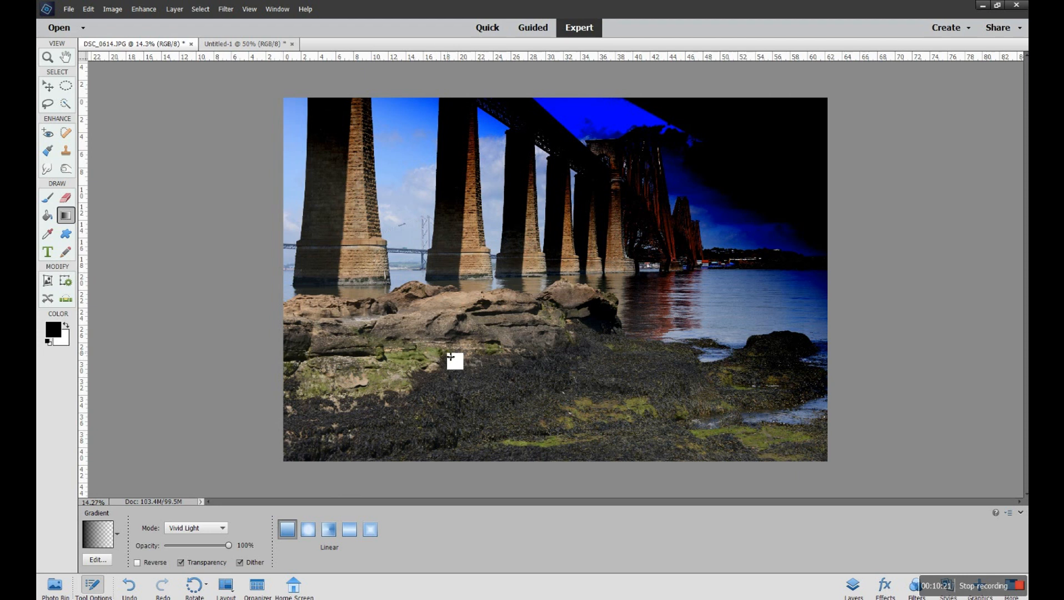
click(217, 527)
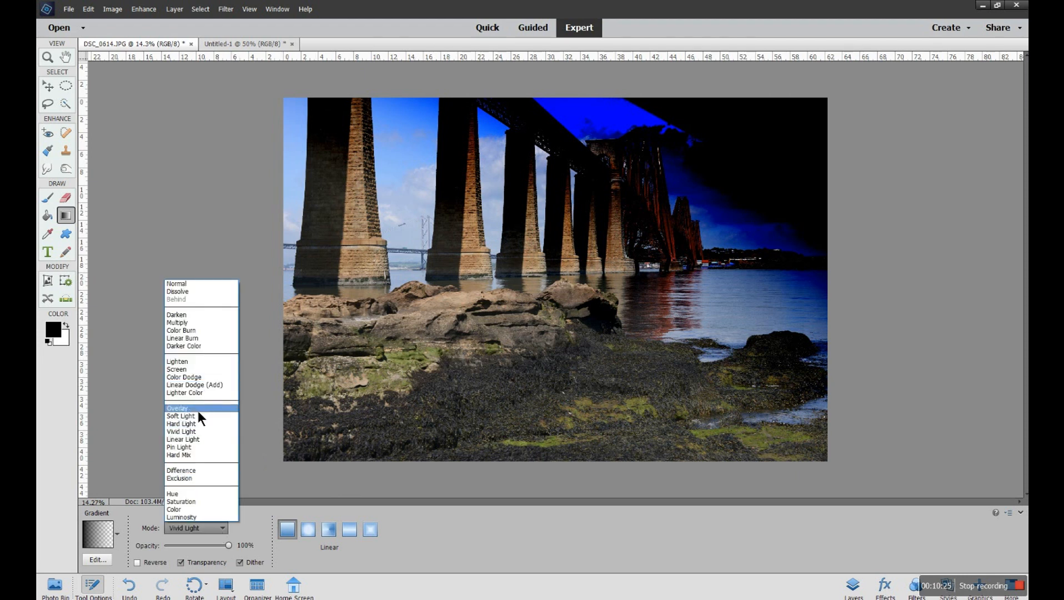
click(192, 529)
click(131, 585)
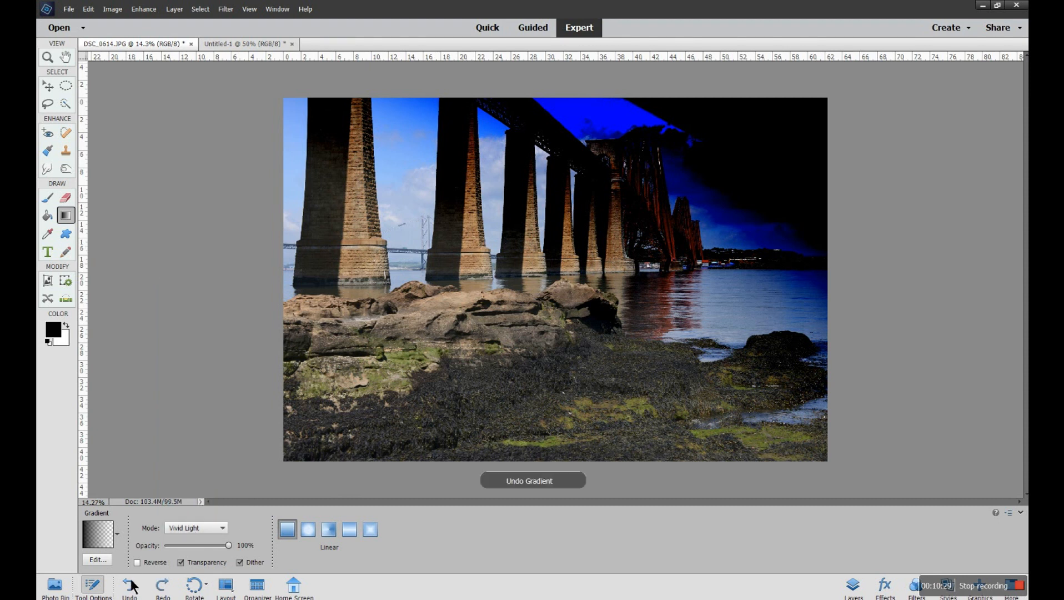
Step: Set the gradient's blending mode to Normal and select the Blue, Yellow, Blue preset in the Gradient Editor
click(221, 529)
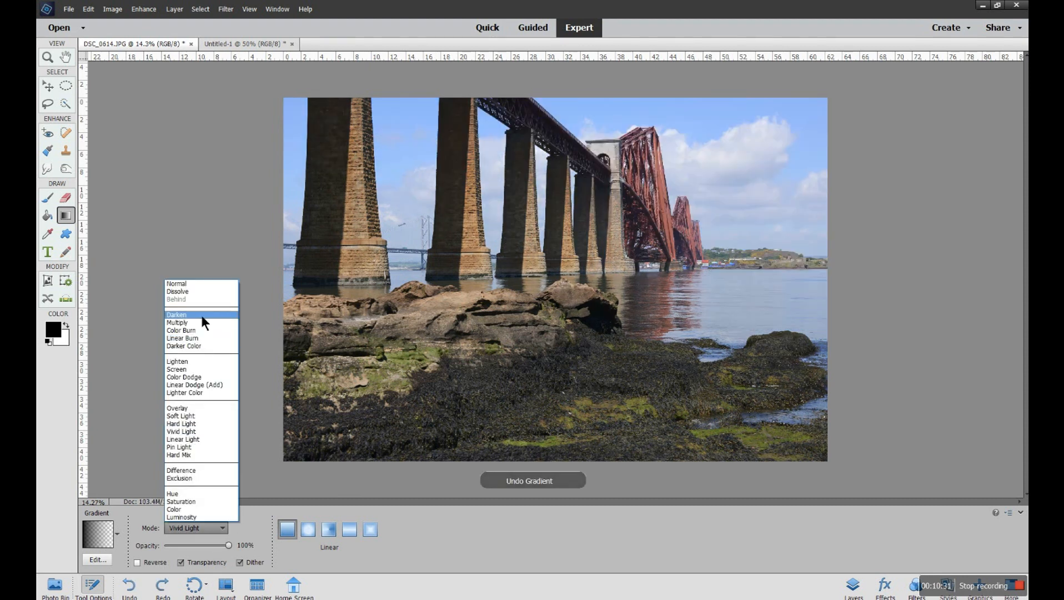
click(203, 283)
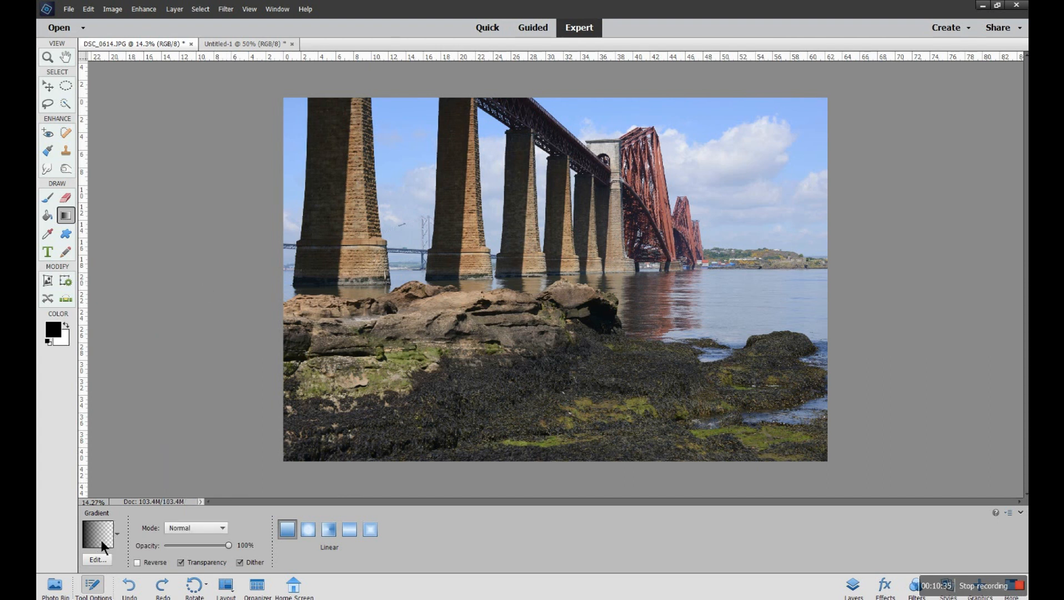
click(93, 559)
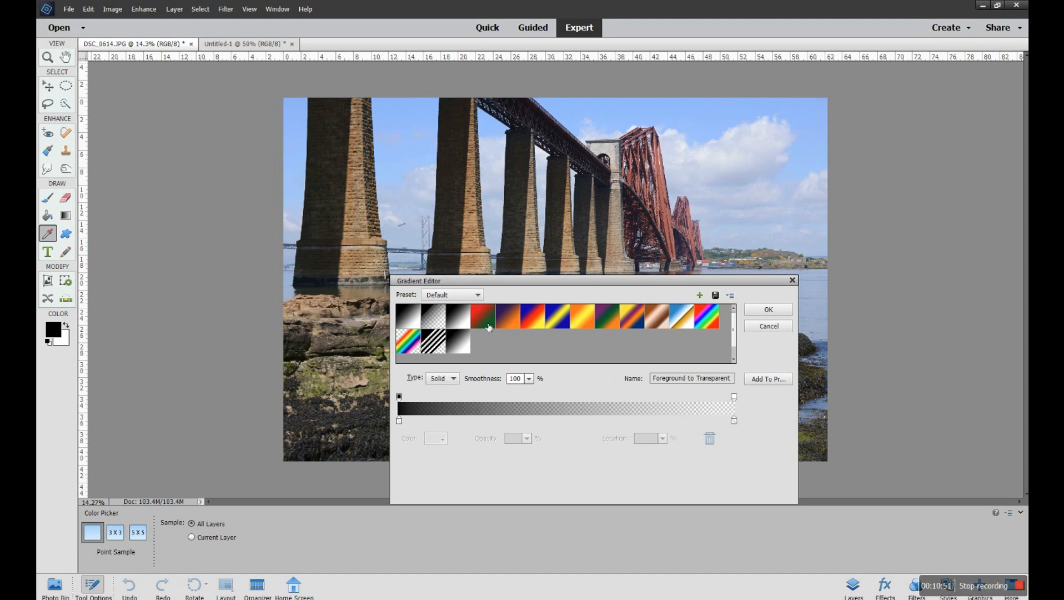
click(560, 322)
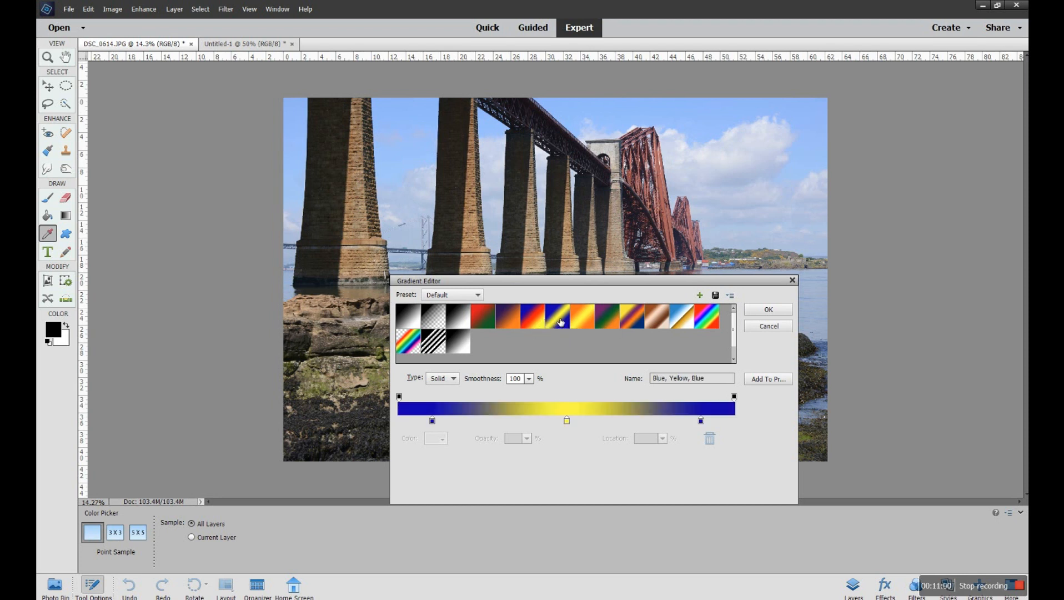
click(755, 310)
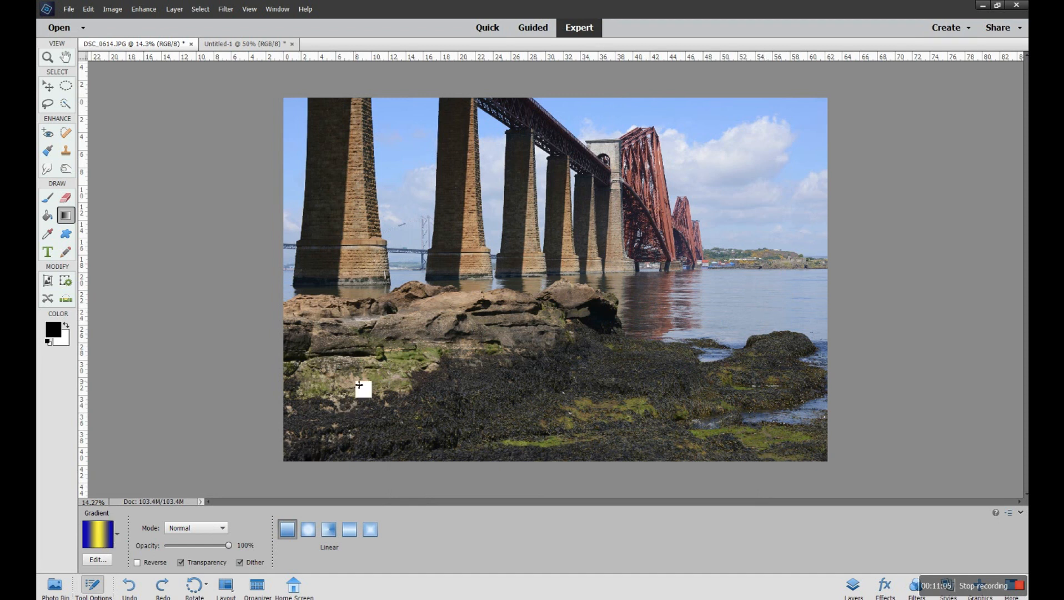
Step: Try the Blue, Yellow, Blue gradient diagonally across the bridge photo in Normal and in Overlay mode, undoing each
drag(756, 147, 542, 306)
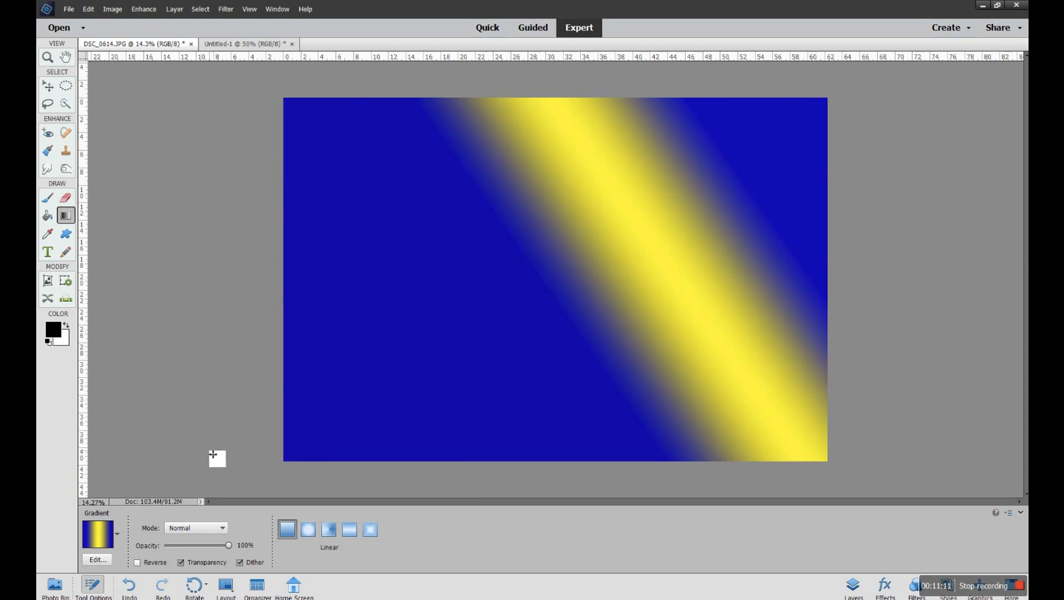
click(128, 588)
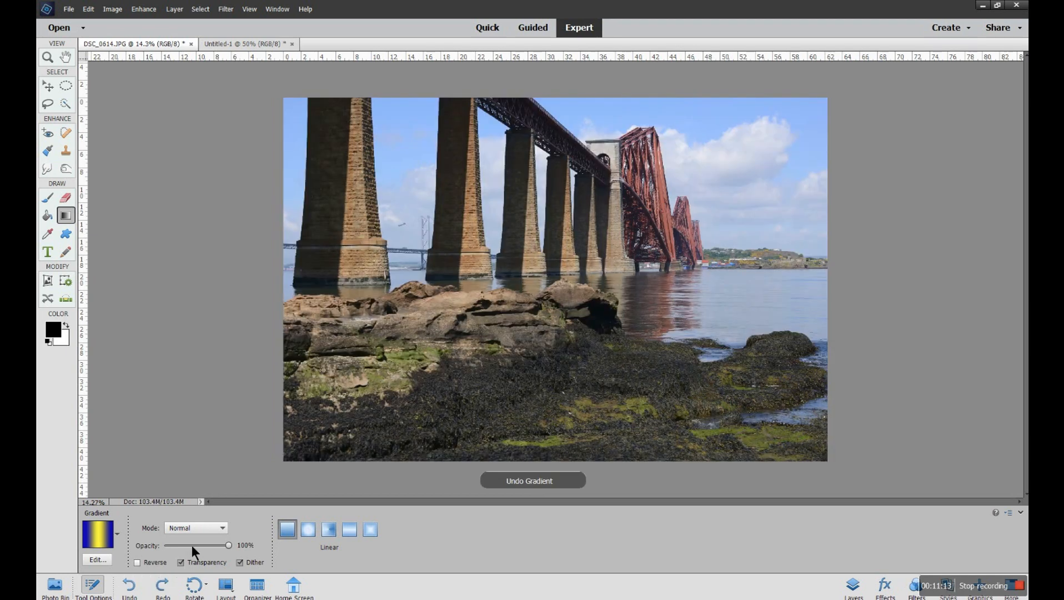
click(217, 529)
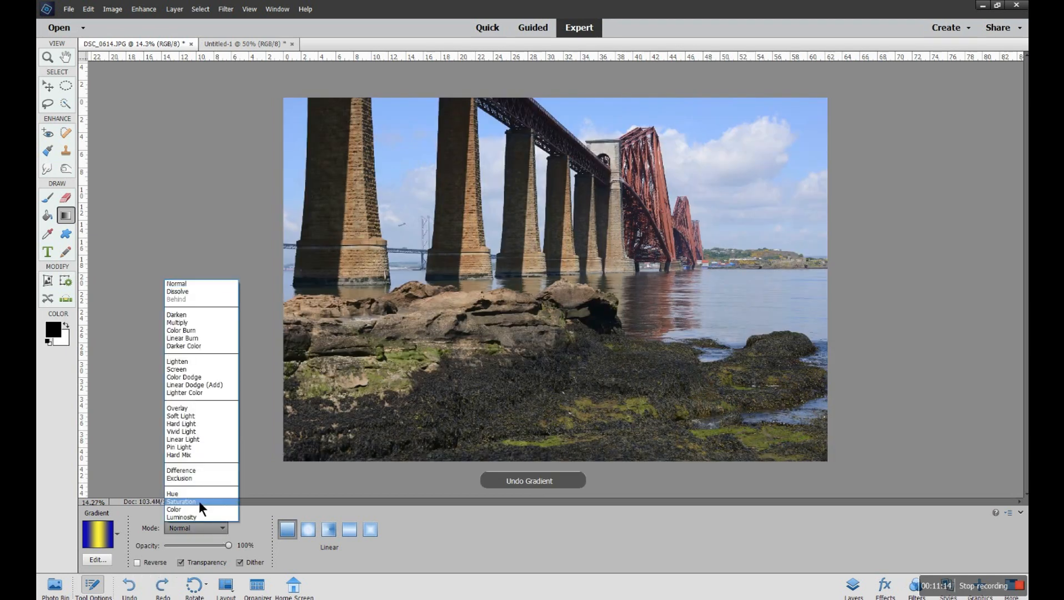
click(194, 409)
drag(677, 202, 399, 366)
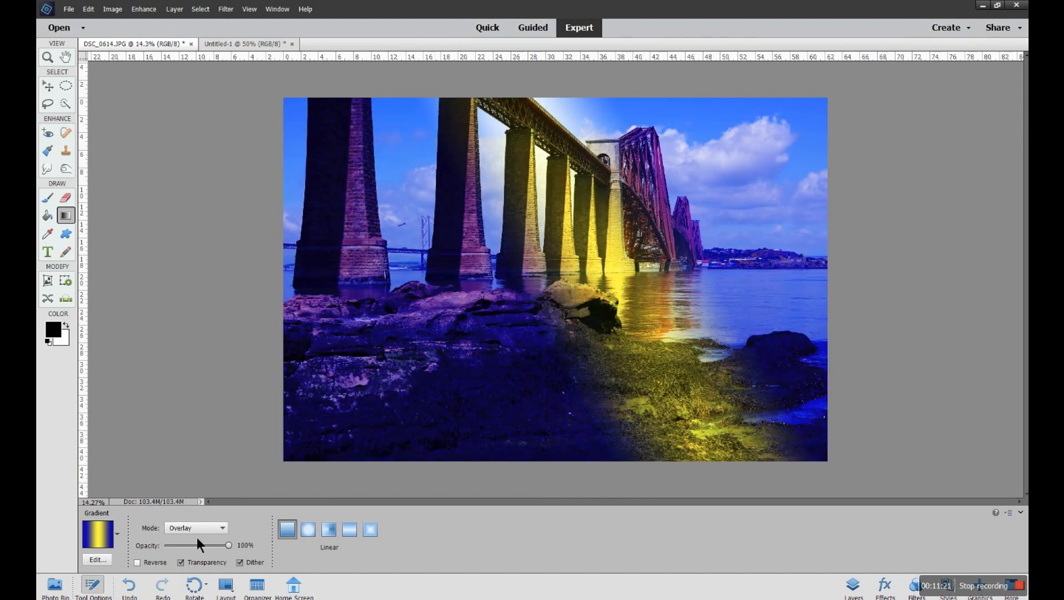
click(122, 588)
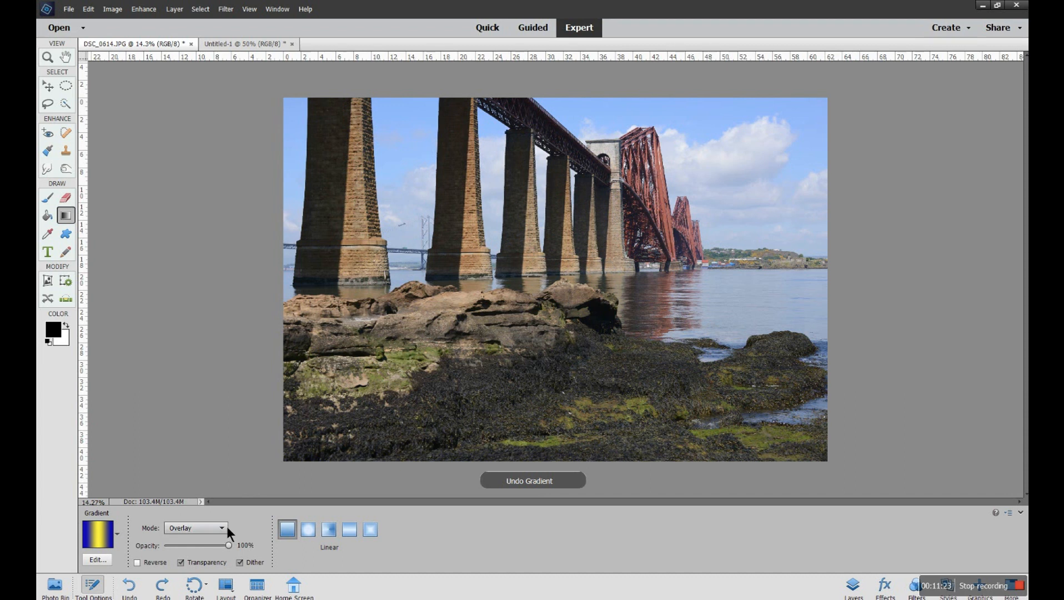
Step: Try the Blue, Yellow, Blue gradient in Difference mode diagonally from the upper-right sky to the lower-left rocks, and undo it
click(219, 528)
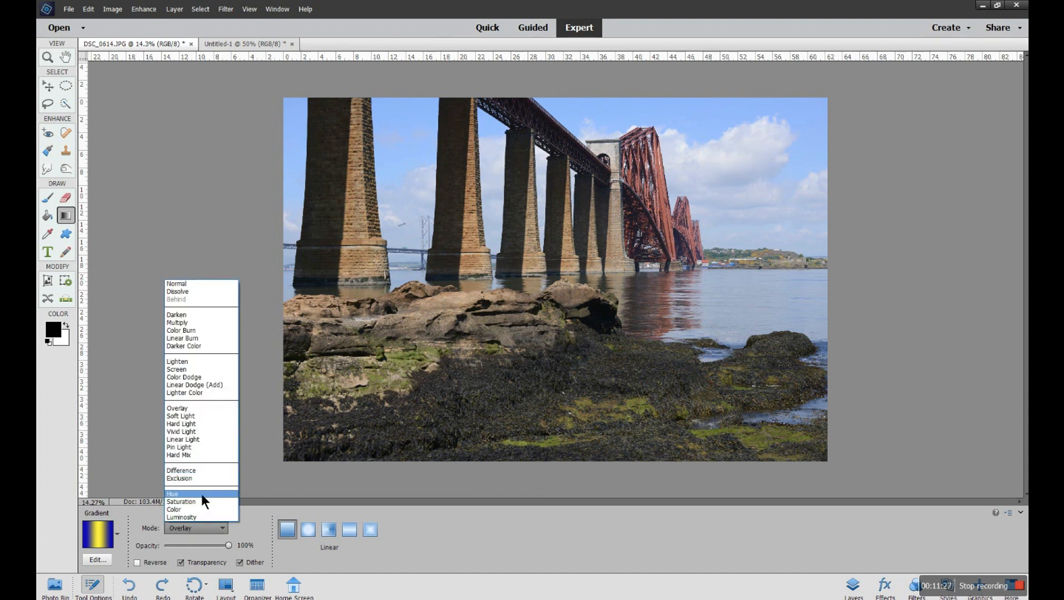
click(206, 471)
drag(702, 185, 307, 433)
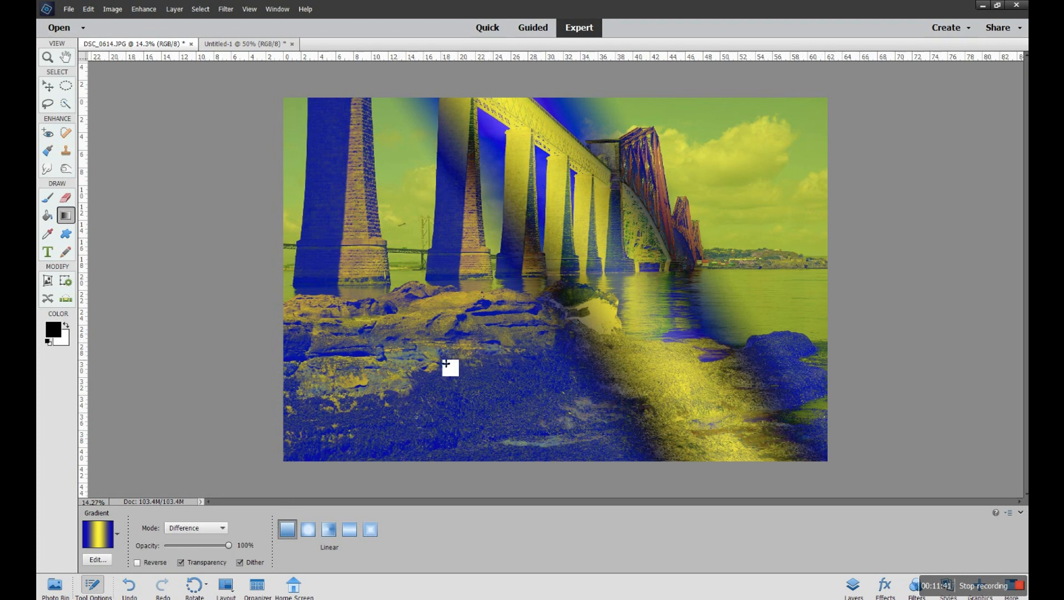
click(222, 528)
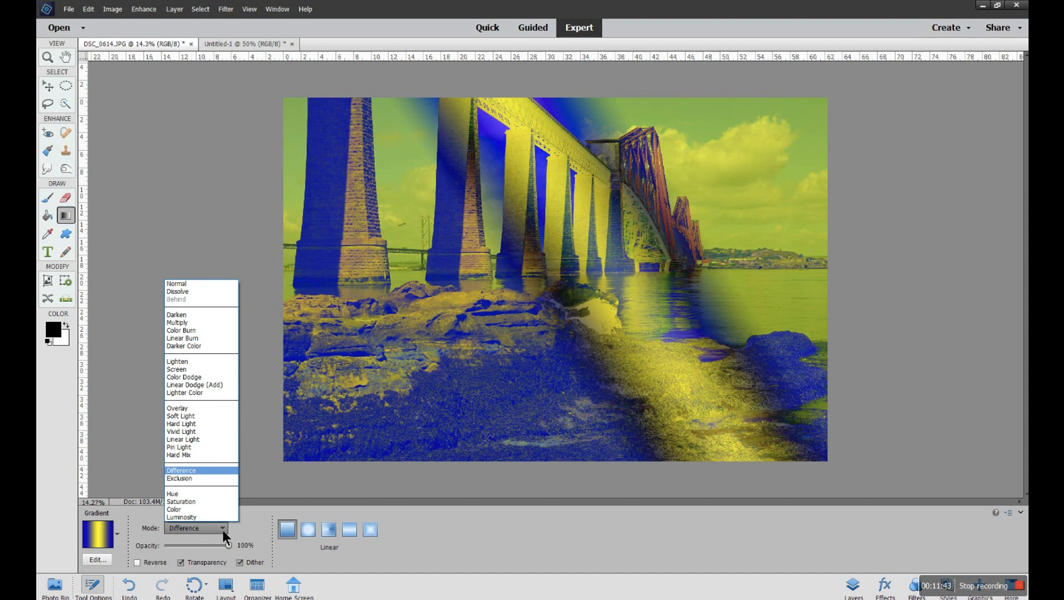
click(142, 571)
click(129, 585)
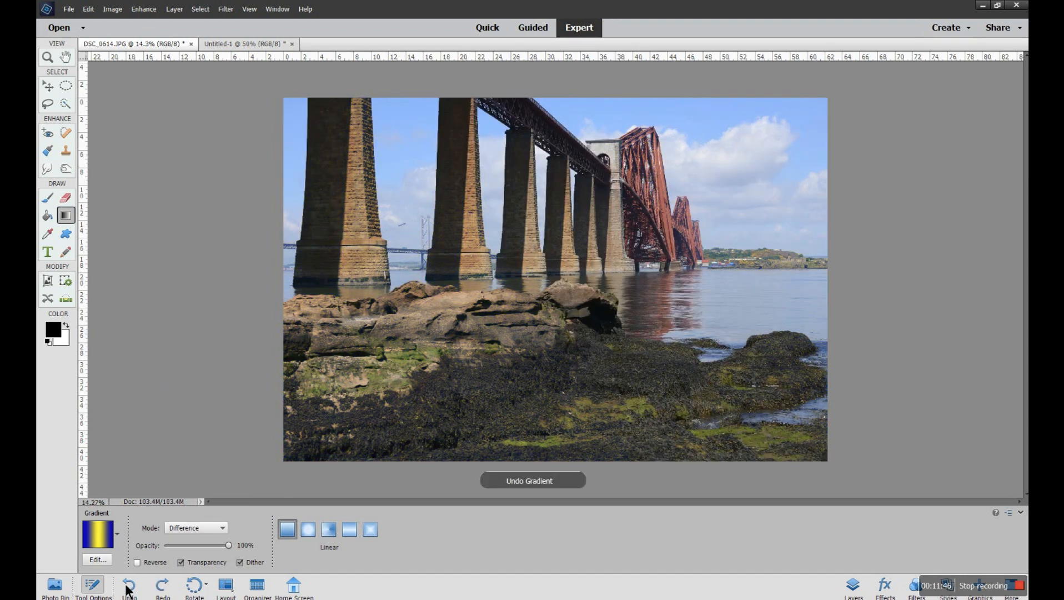
Step: Try the Blue, Yellow, Blue gradient in Hue mode diagonally from the red towers down to the rocks, and undo it
click(222, 527)
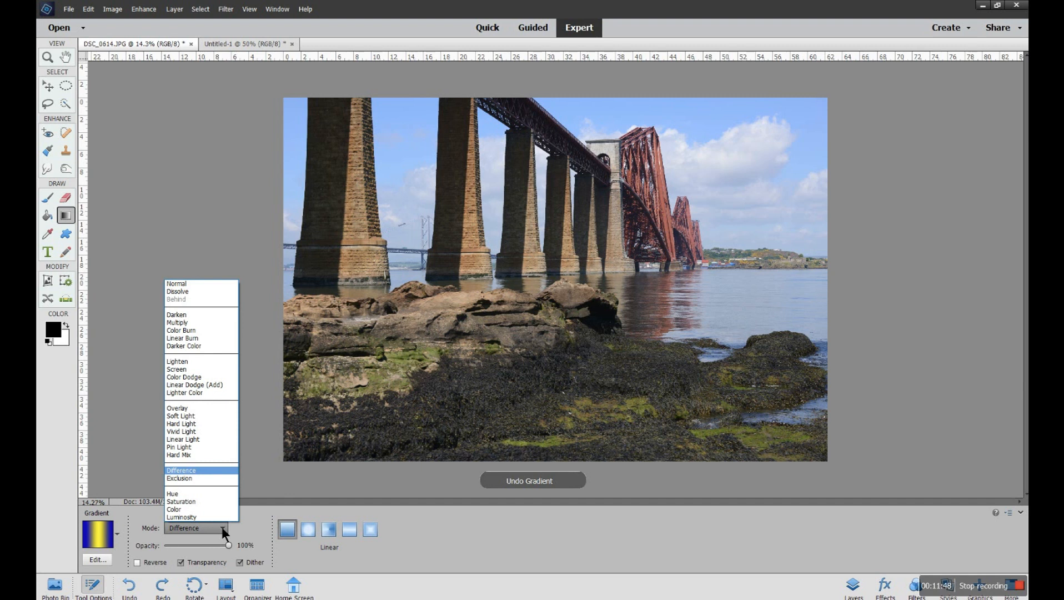
click(204, 495)
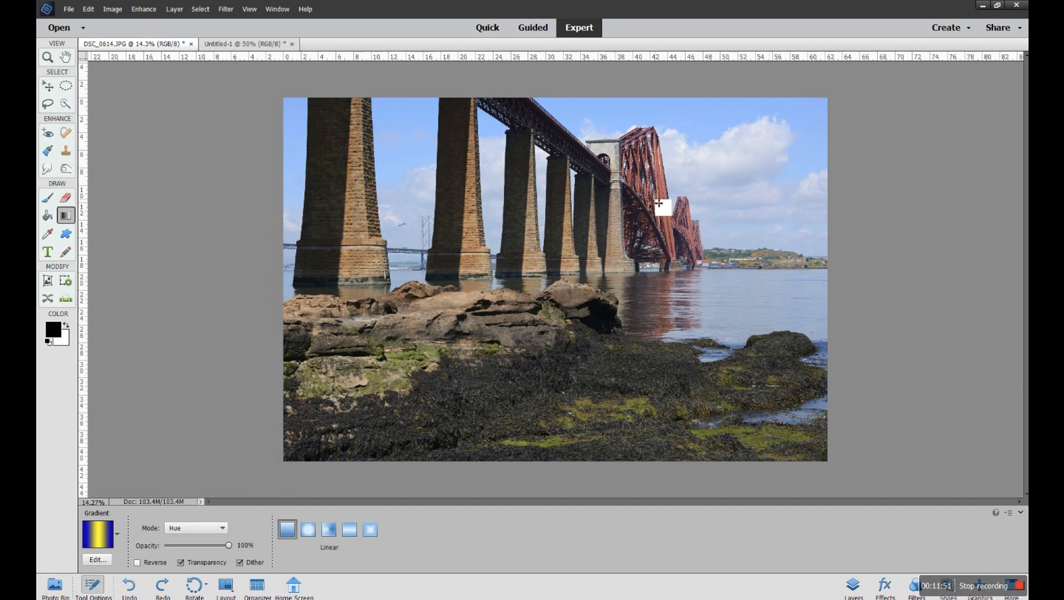
drag(681, 204, 431, 359)
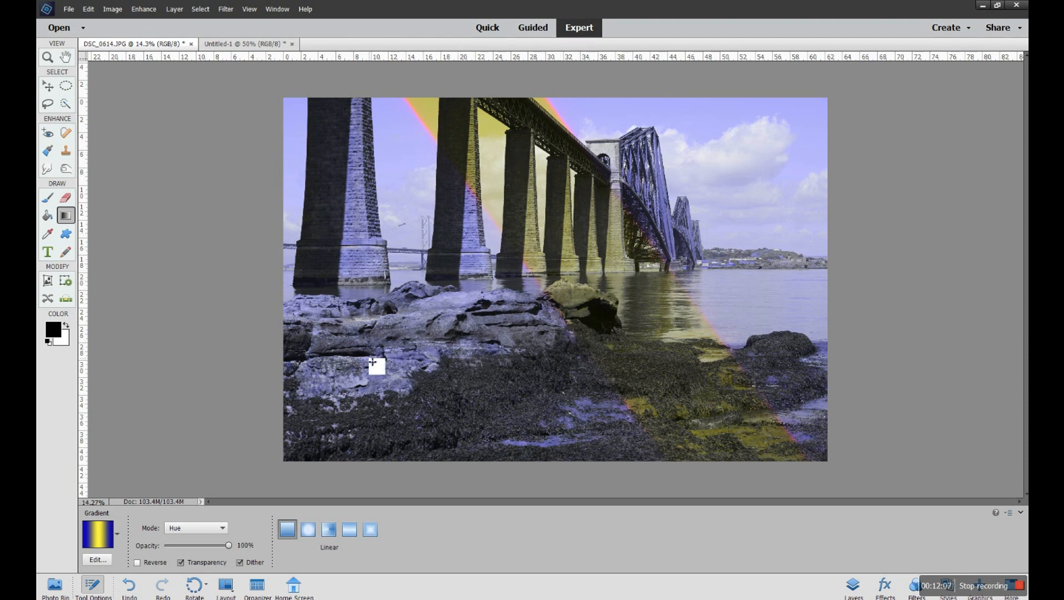
click(129, 585)
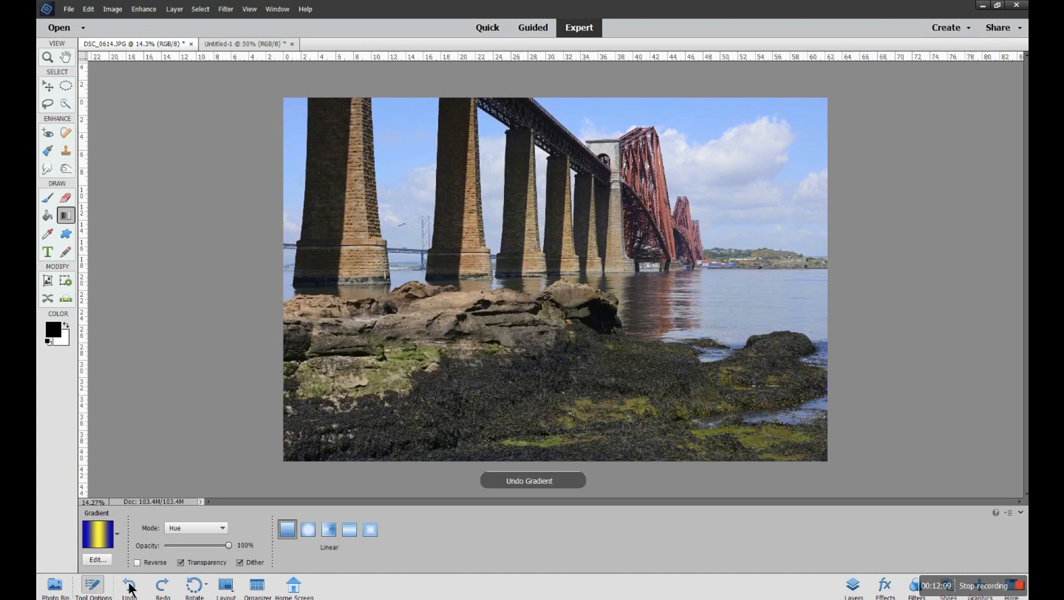
Step: Browse the Color Harmonies 2 library in the Gradient Editor without saving the changes to the current gradients
click(96, 532)
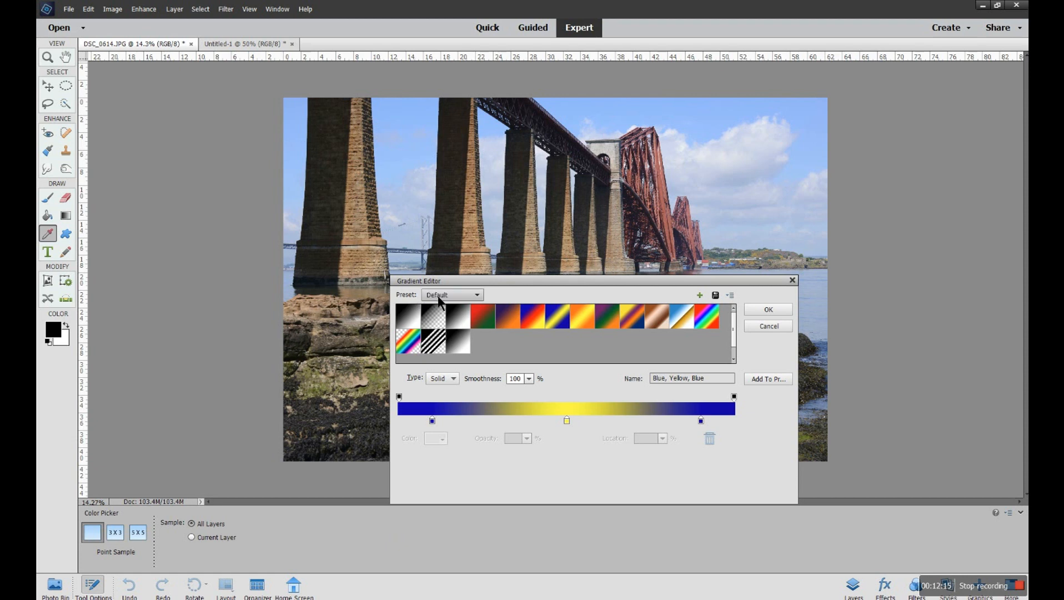
click(476, 297)
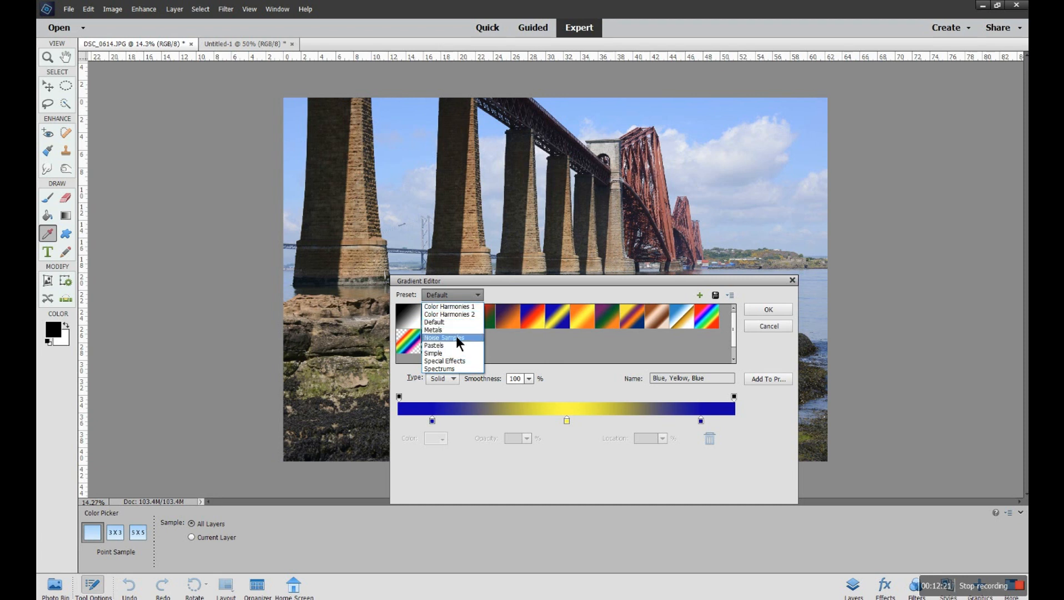
click(459, 315)
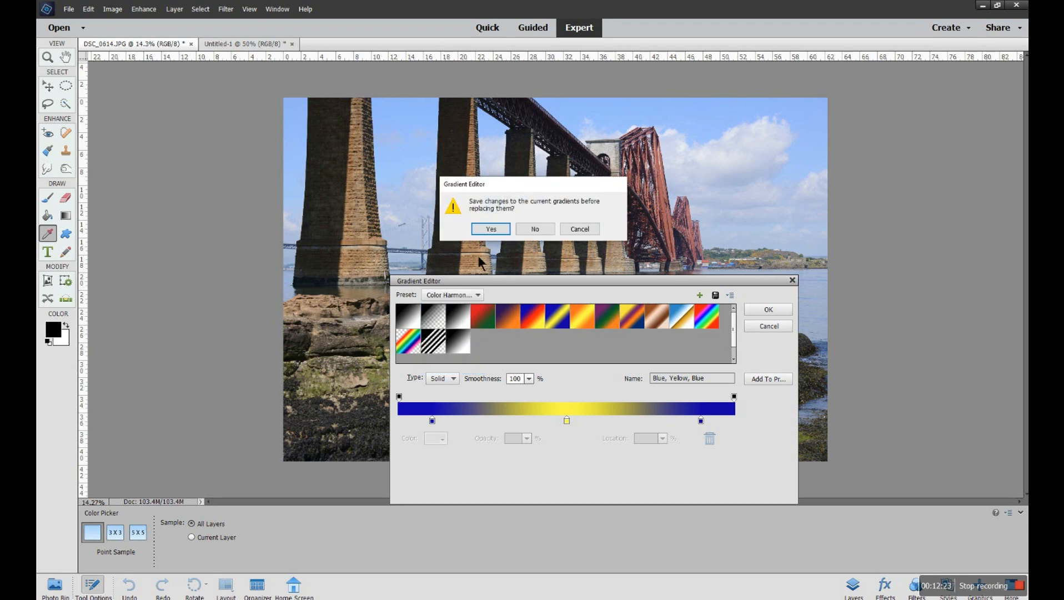
click(533, 229)
click(479, 295)
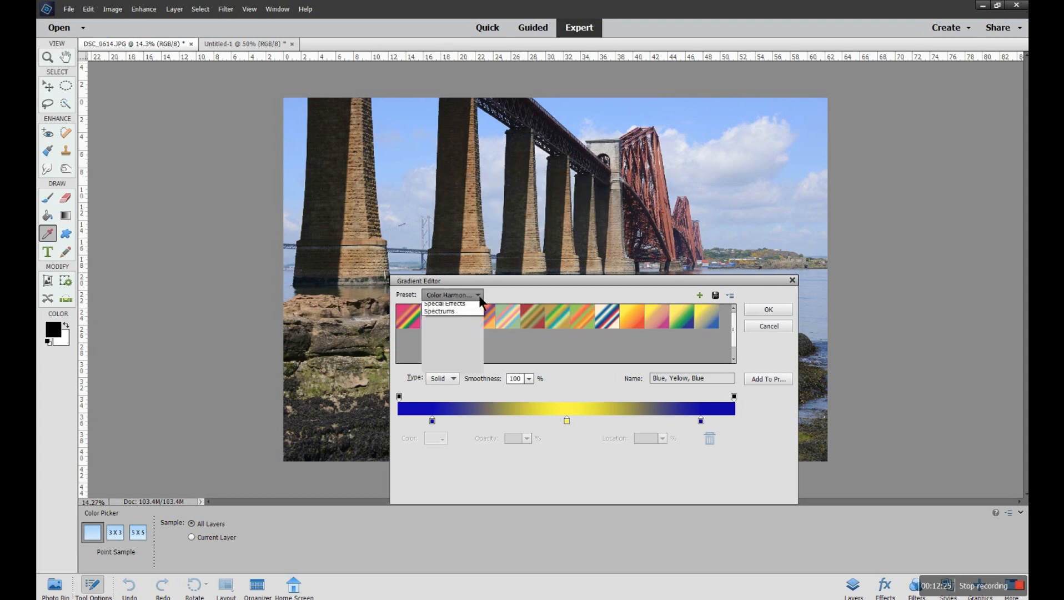
click(467, 315)
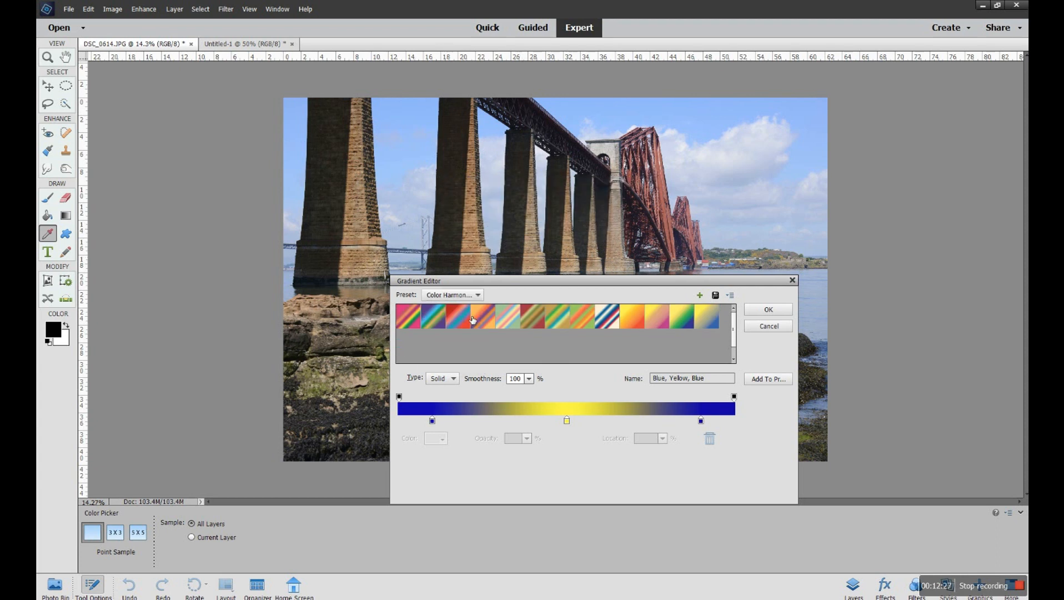
Step: Browse the Pastels, Metals and Spectrums gradient libraries in the Gradient Editor
click(477, 295)
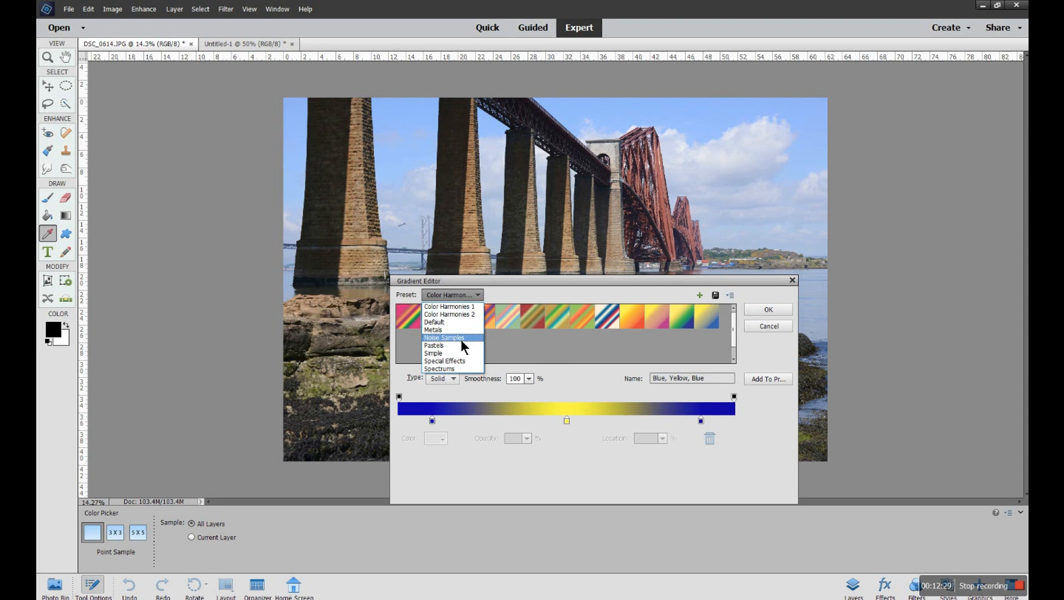
click(461, 340)
click(477, 295)
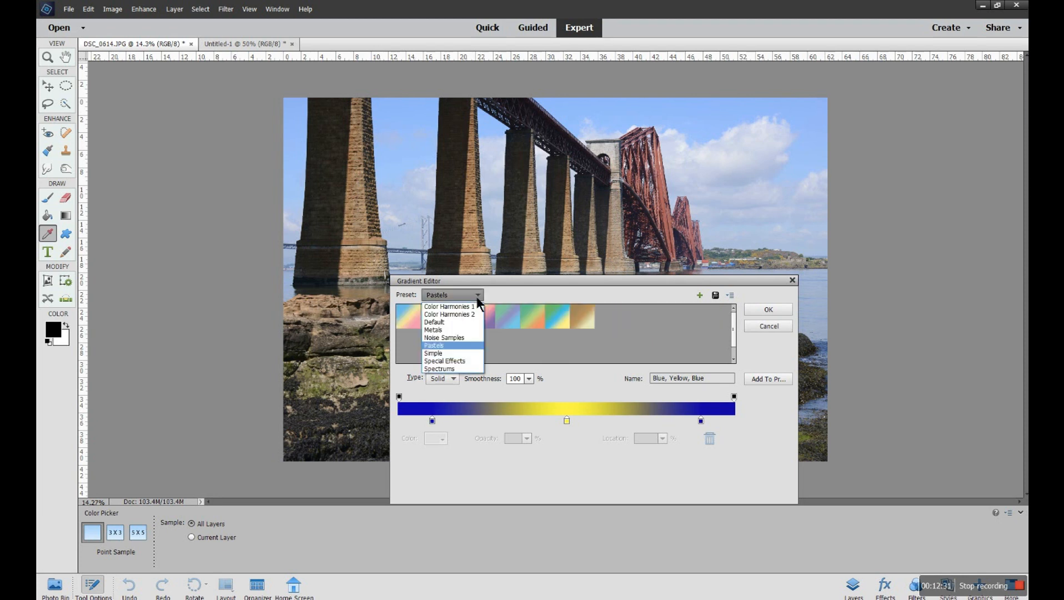
click(463, 330)
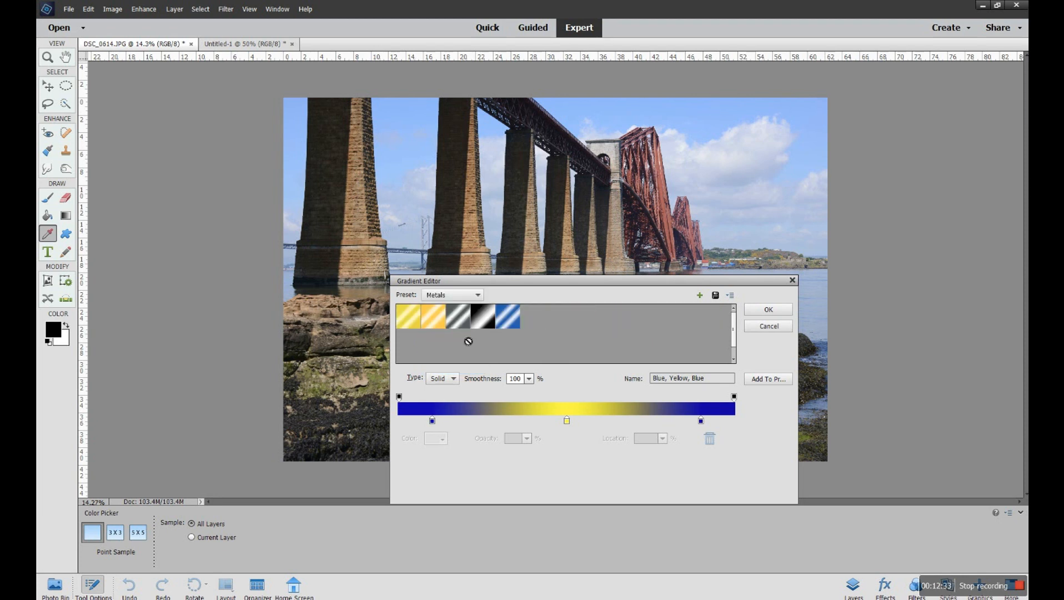
click(477, 296)
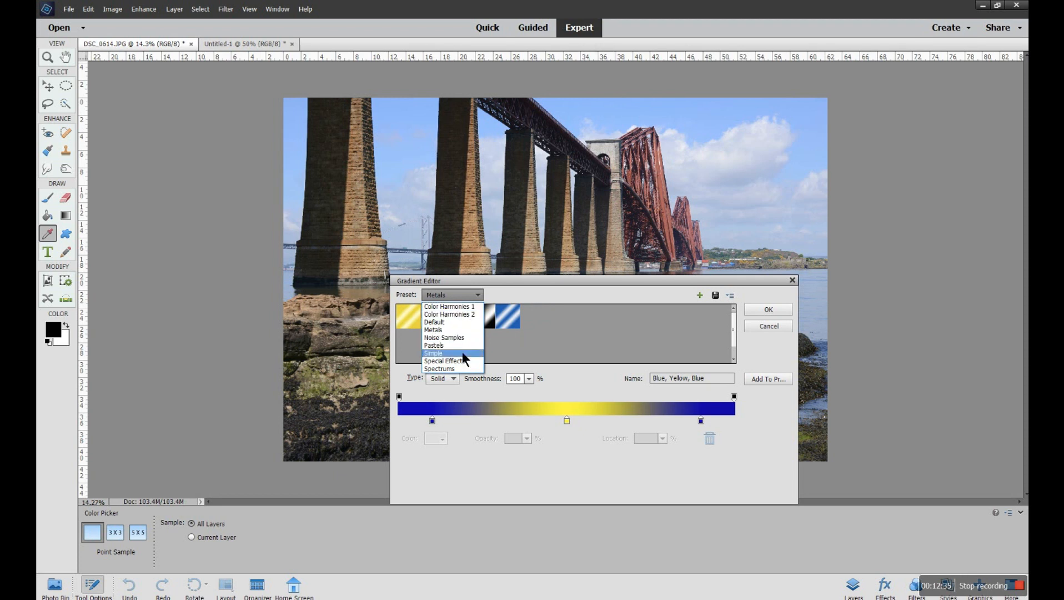
click(461, 368)
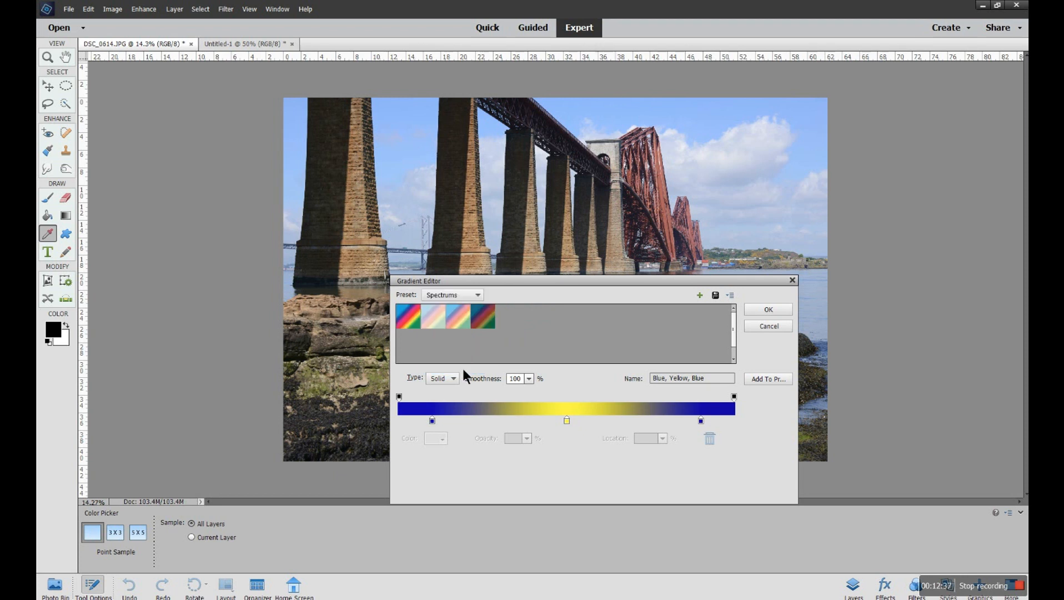
Step: View the Pastels gradient library once more and restore the Default library
click(476, 296)
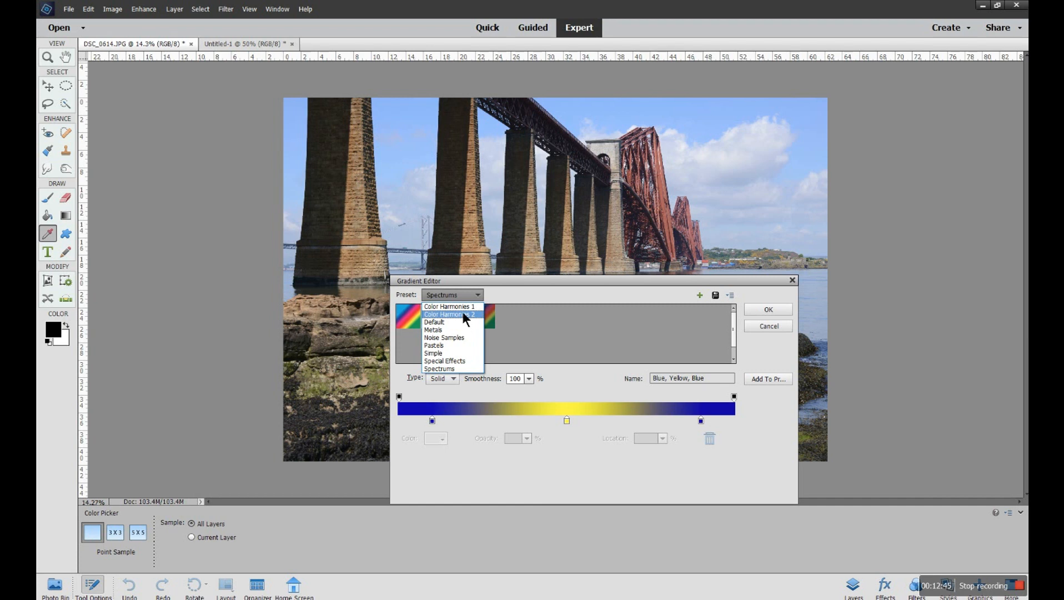
click(454, 345)
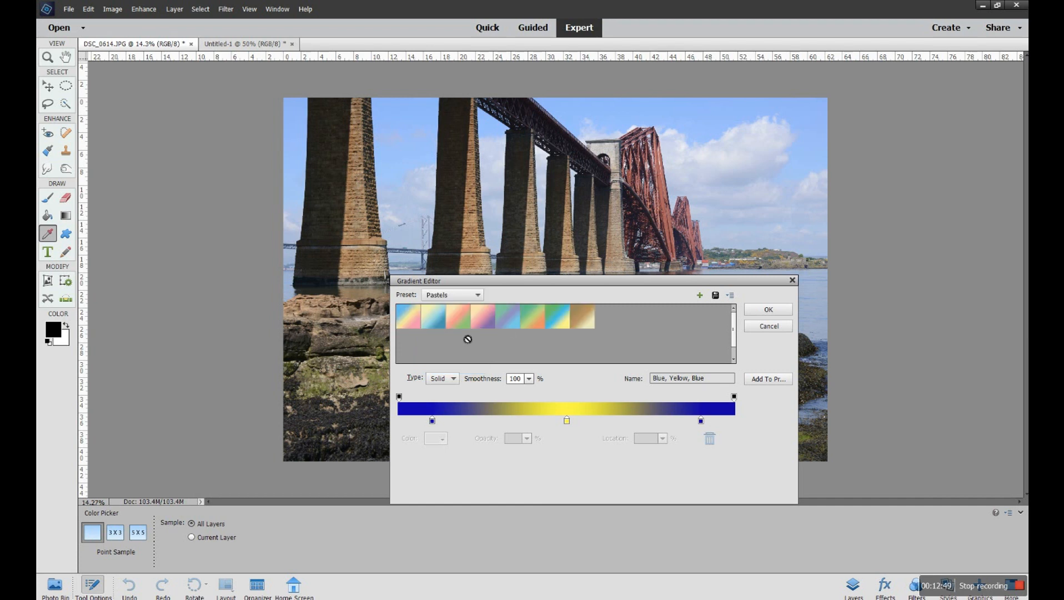
click(481, 300)
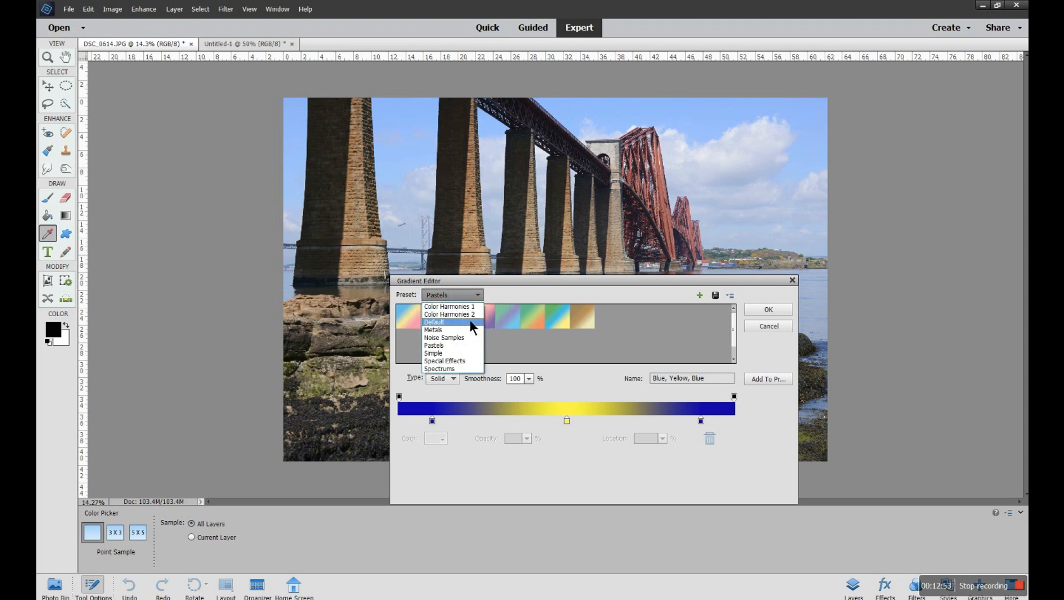
click(470, 319)
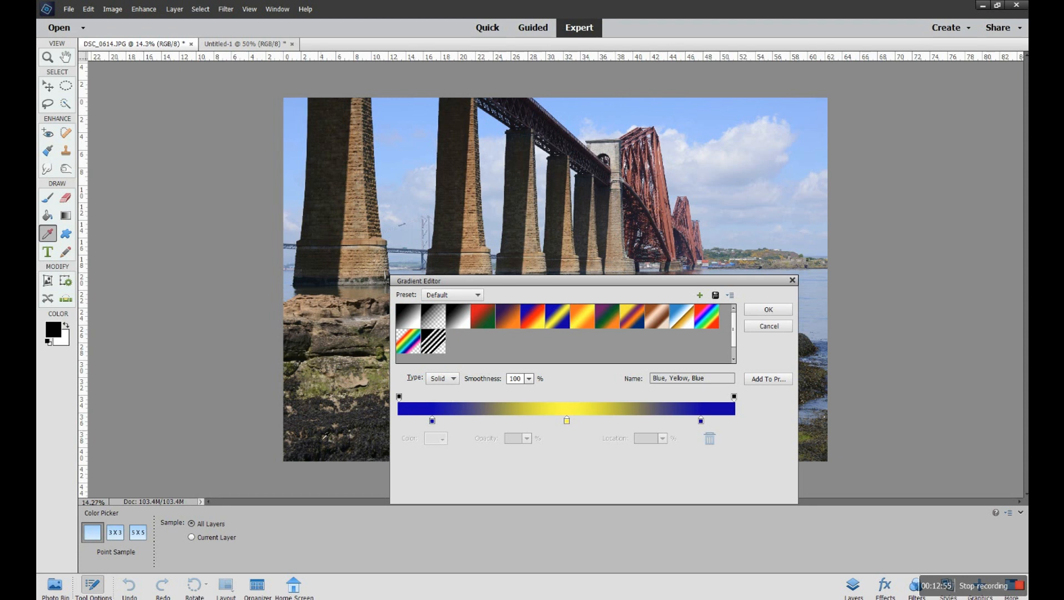
Step: Compare the Foreground to Transparent and Foreground to Background presets, and select Foreground to Transparent
click(437, 318)
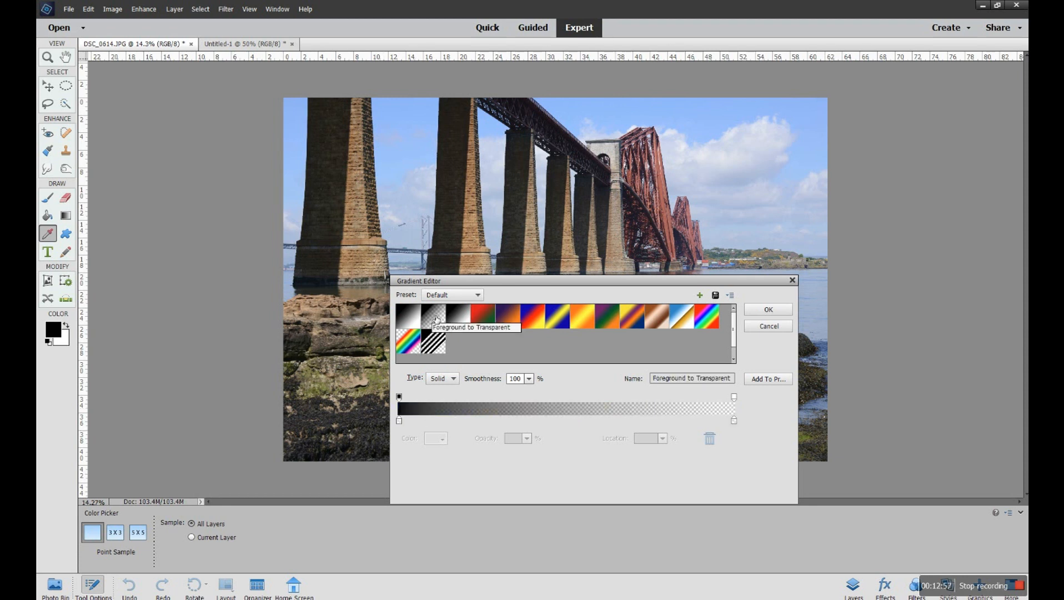
click(414, 323)
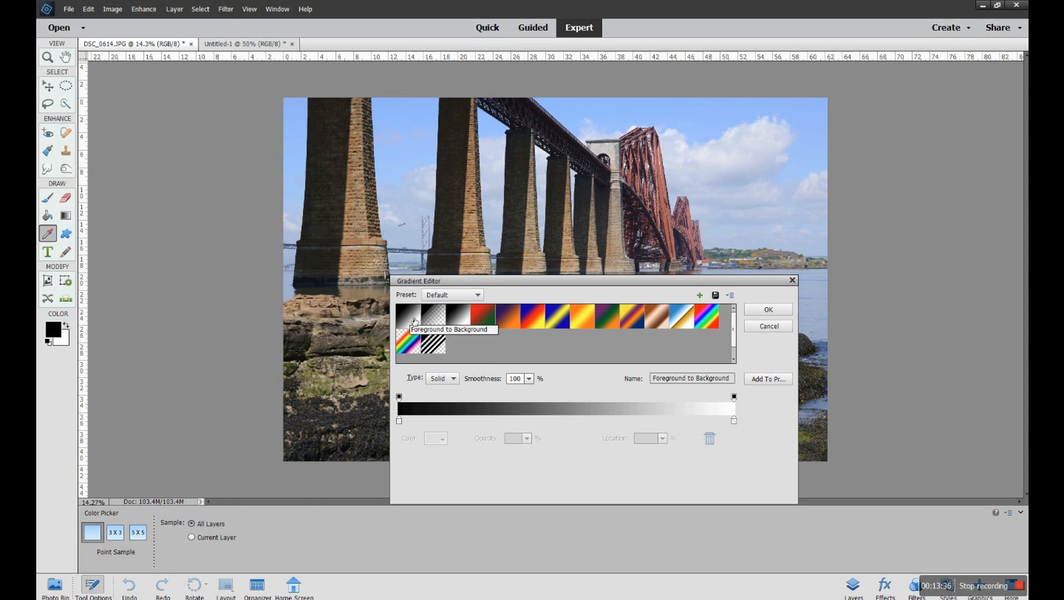
click(434, 320)
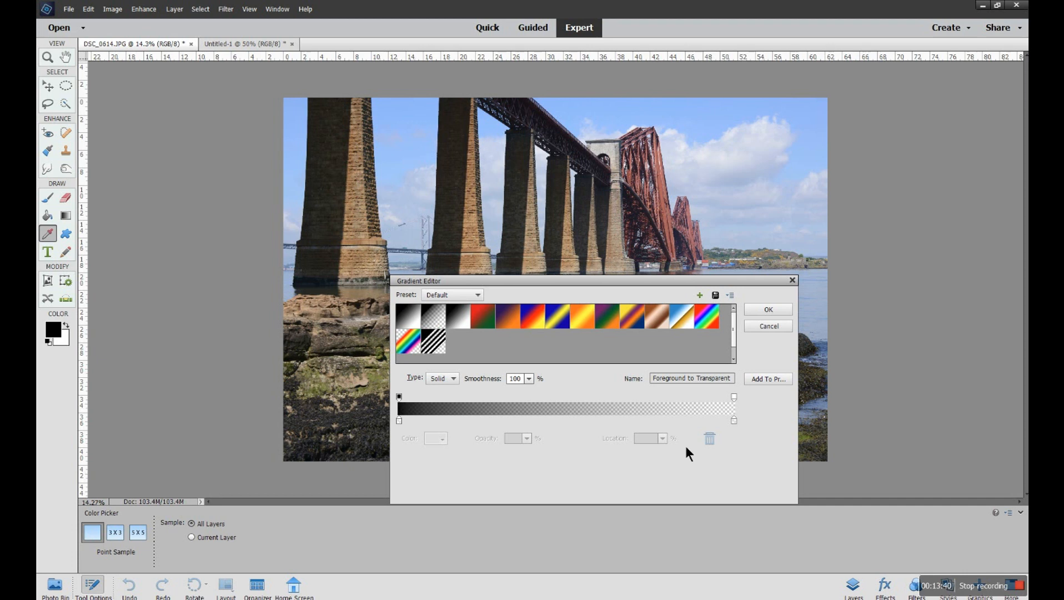
Step: Set the gradient's end color stop at 100% location to red ee4848 and accept the custom gradient
click(735, 421)
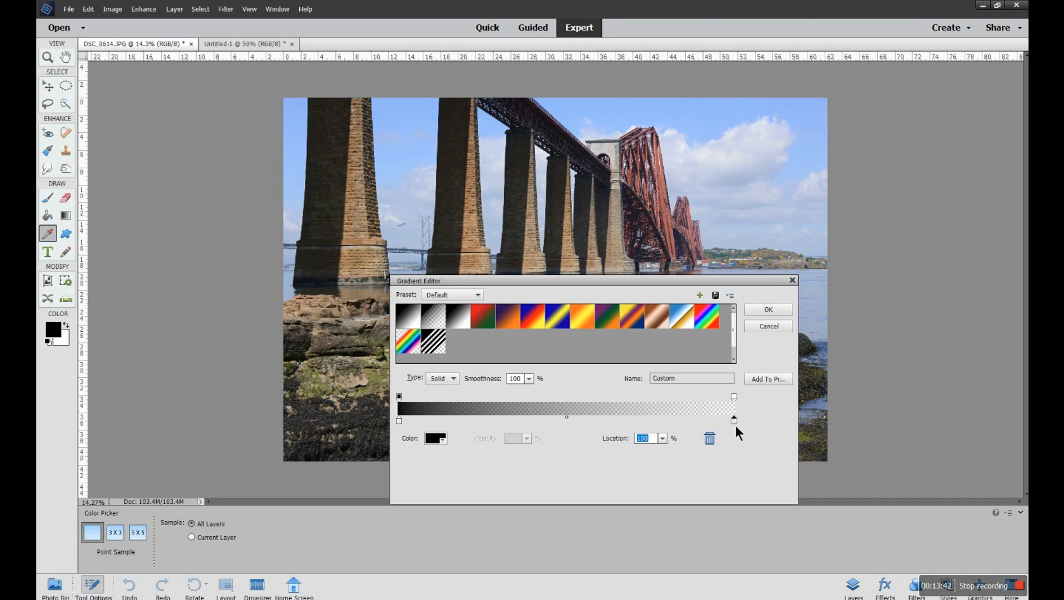
click(437, 442)
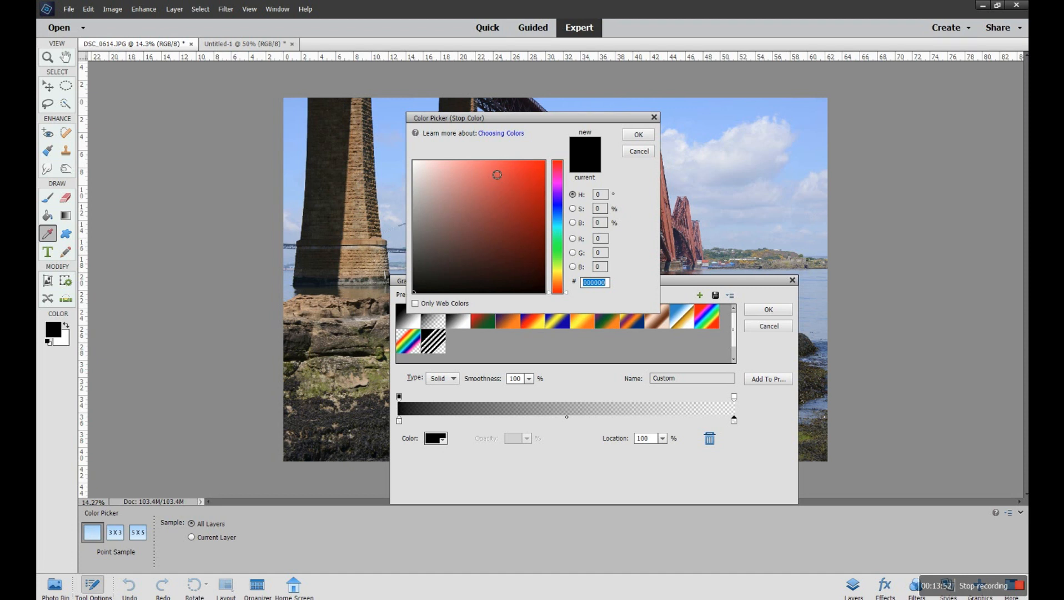
click(509, 172)
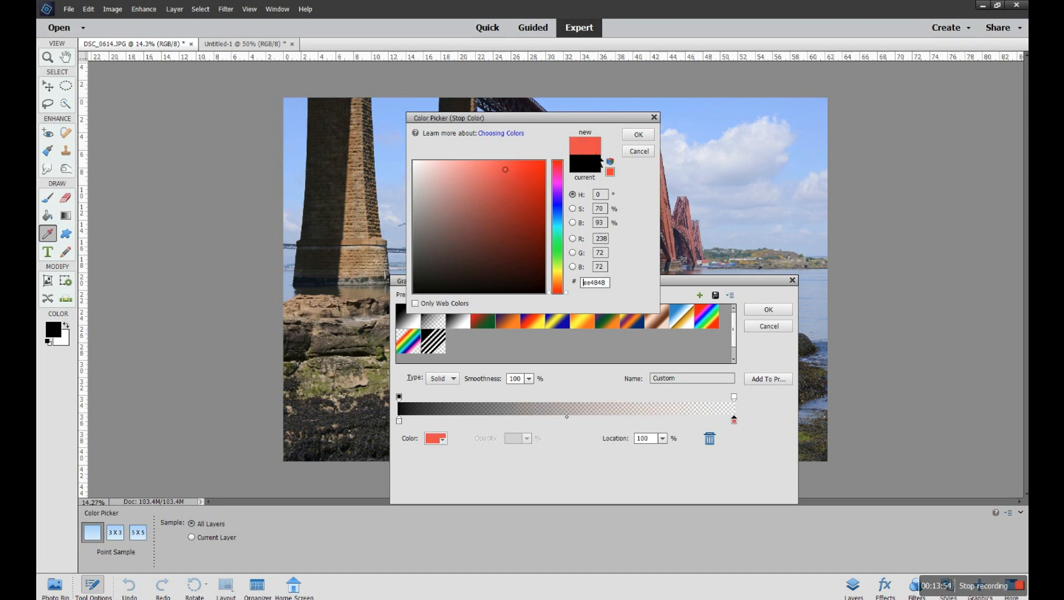
click(638, 135)
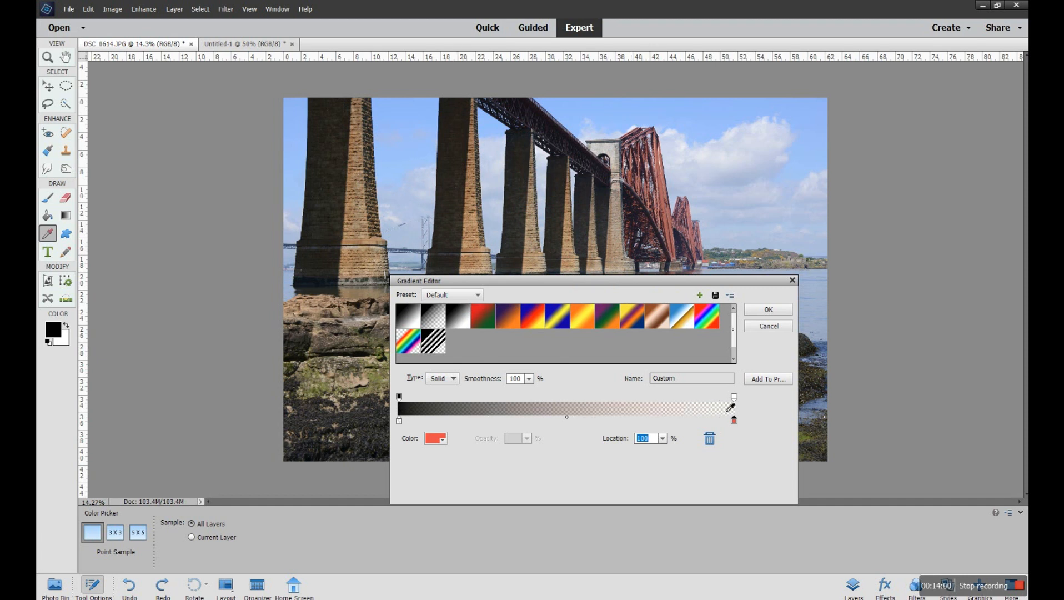
click(769, 311)
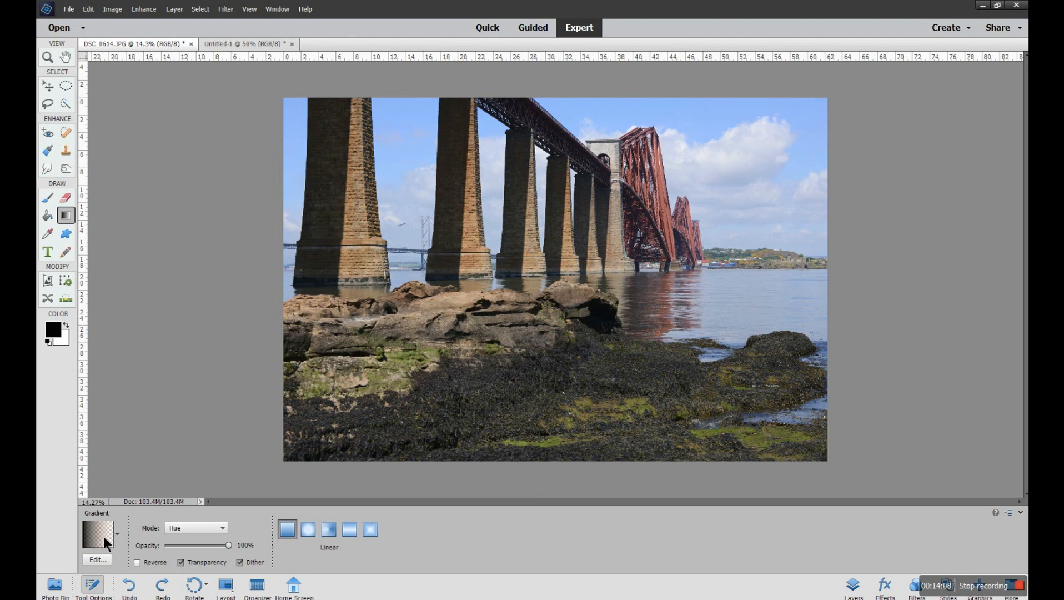
Step: Try the custom black-to-red transparent gradient in Overlay mode, diagonally from the clouds and vertically from the sky to the rocks, undoing each
click(213, 528)
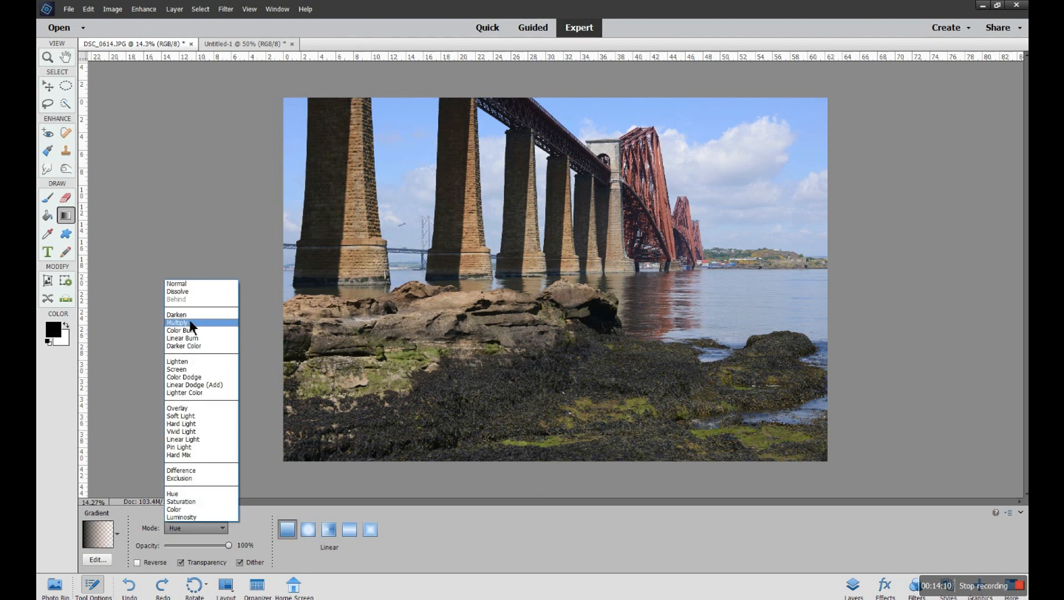
click(191, 407)
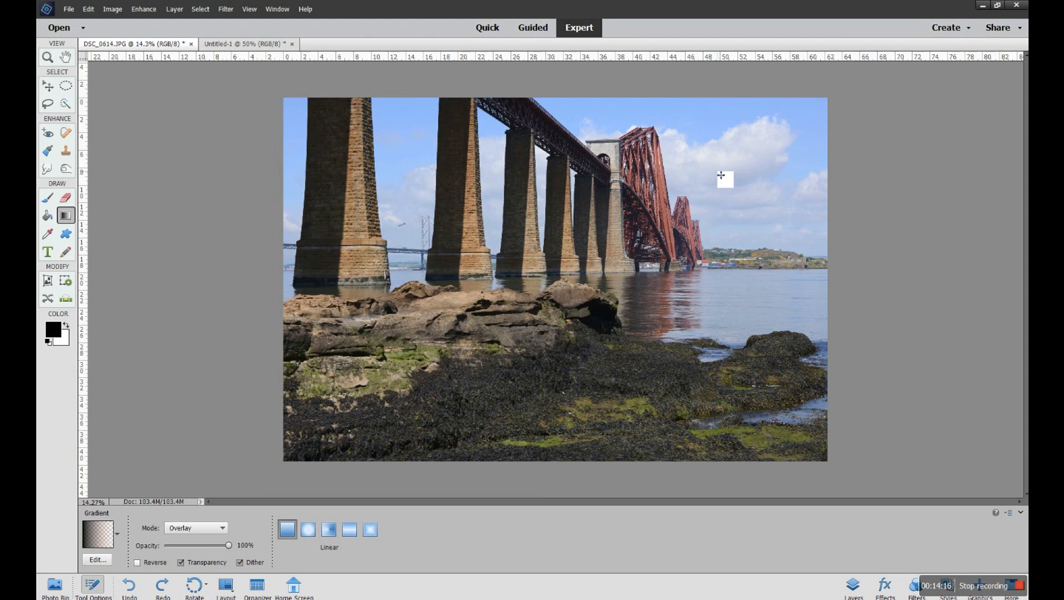
drag(723, 157, 581, 333)
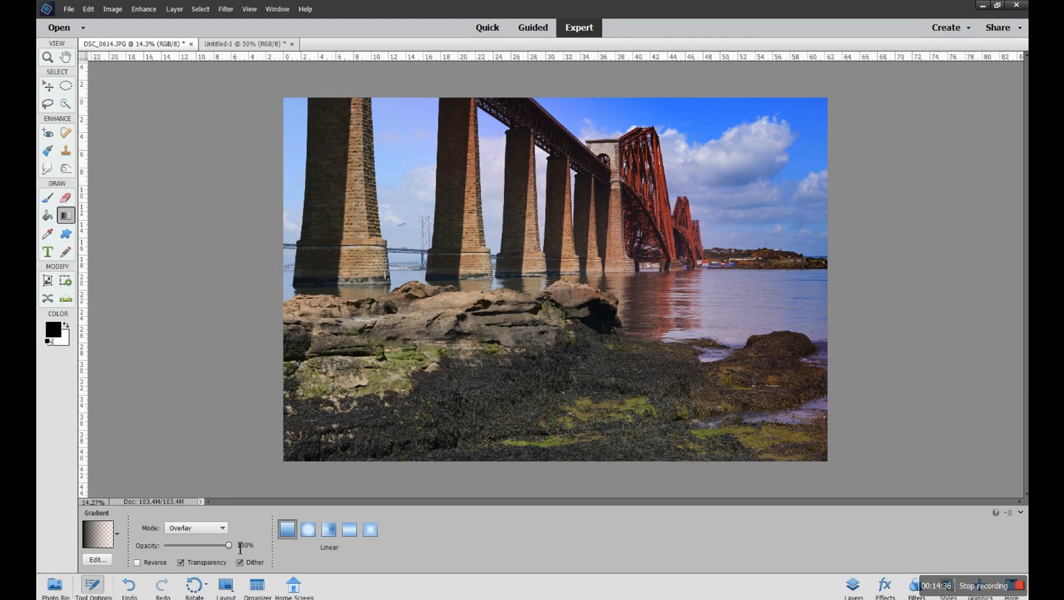
click(129, 583)
drag(570, 121, 584, 297)
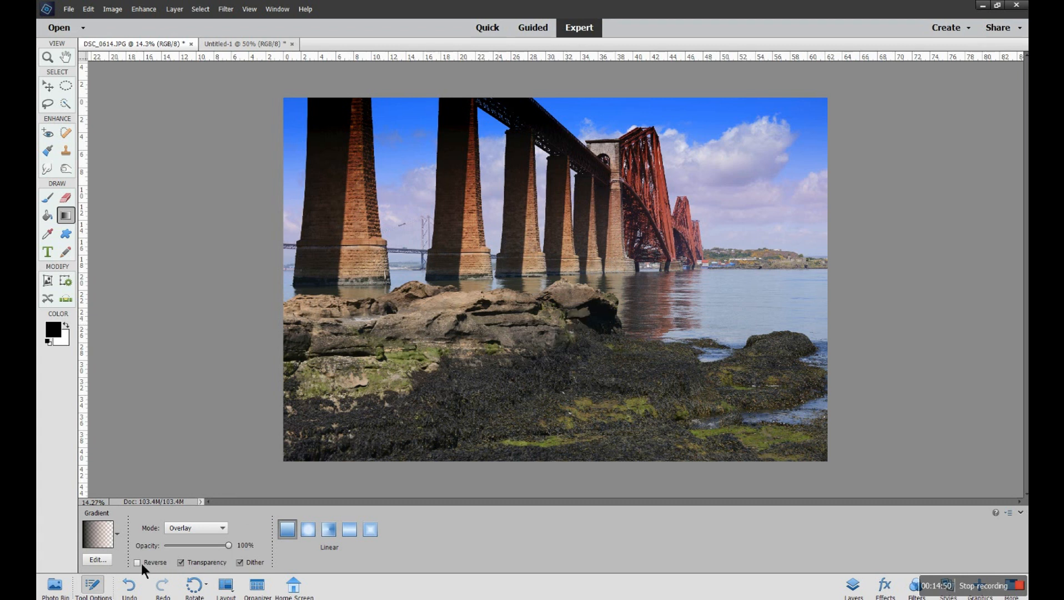
click(129, 584)
Step: Try the custom gradient at 55% opacity from the bridge deck down to the rocks, undo it, and reset the opacity to 100%
drag(230, 544, 199, 546)
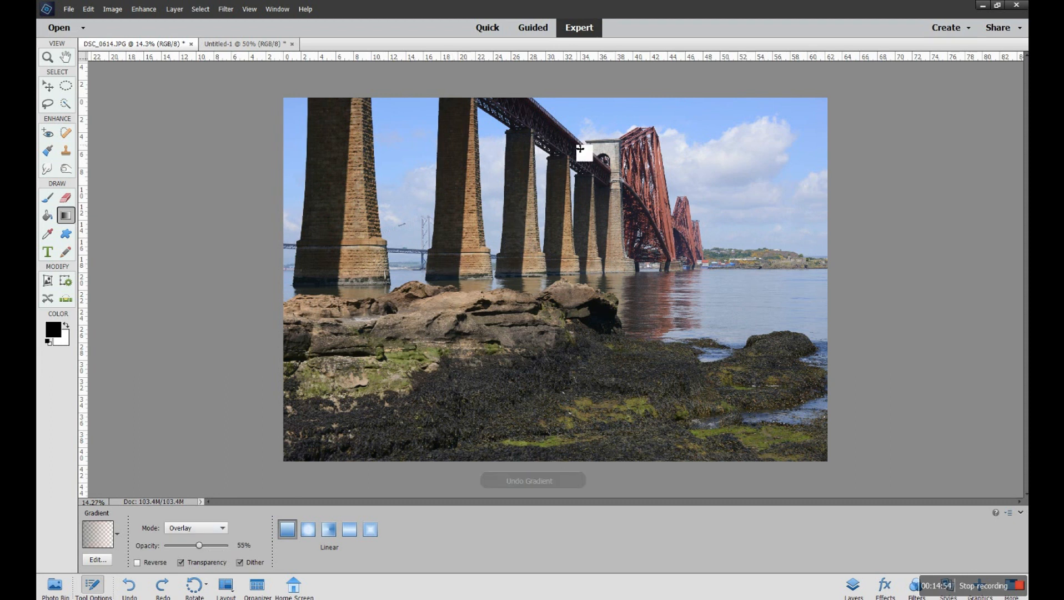
drag(580, 148, 586, 356)
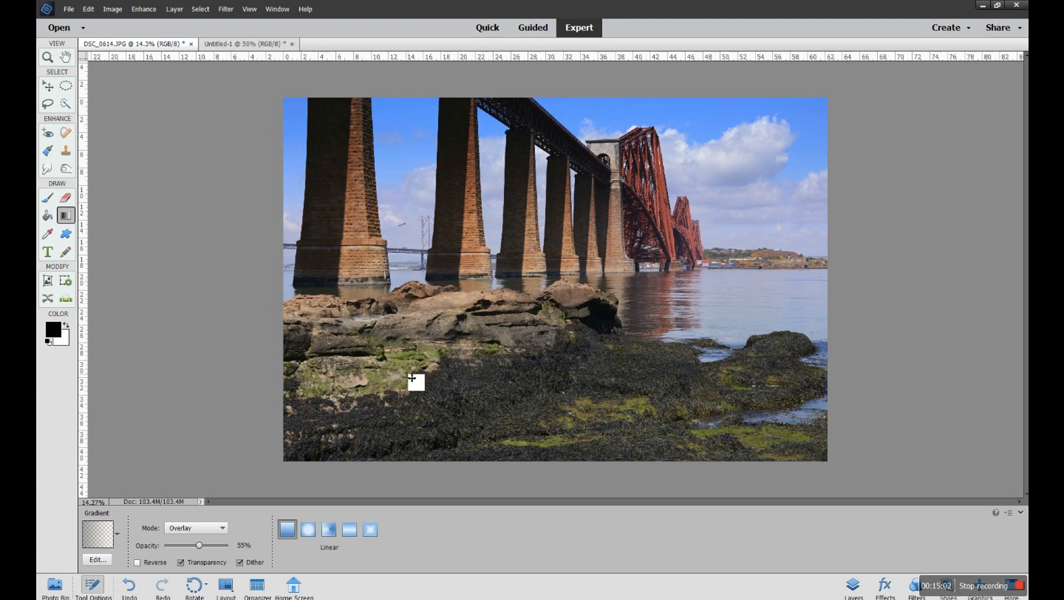
click(129, 585)
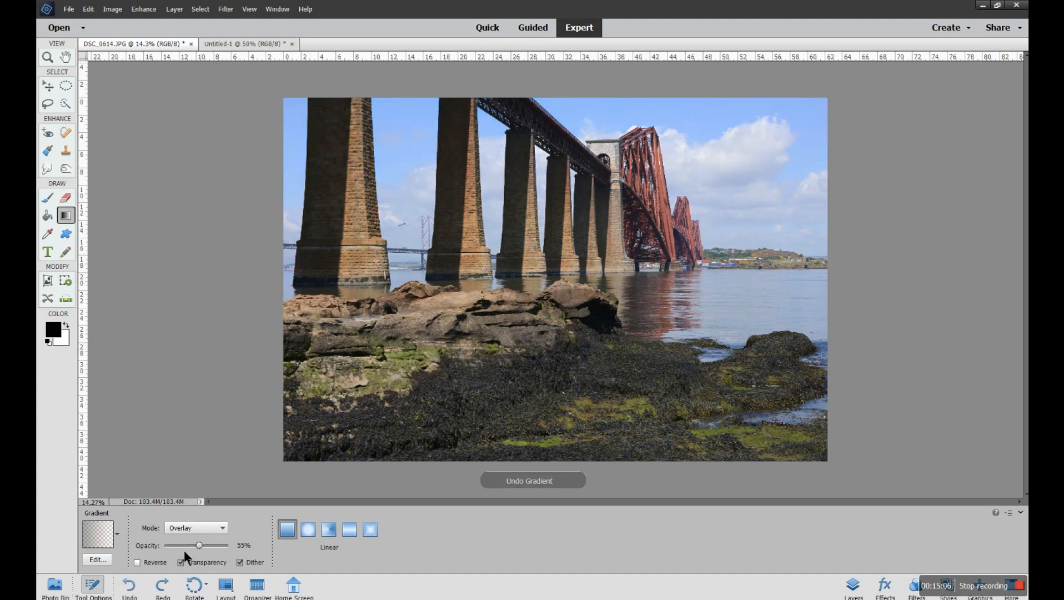
drag(199, 546, 230, 546)
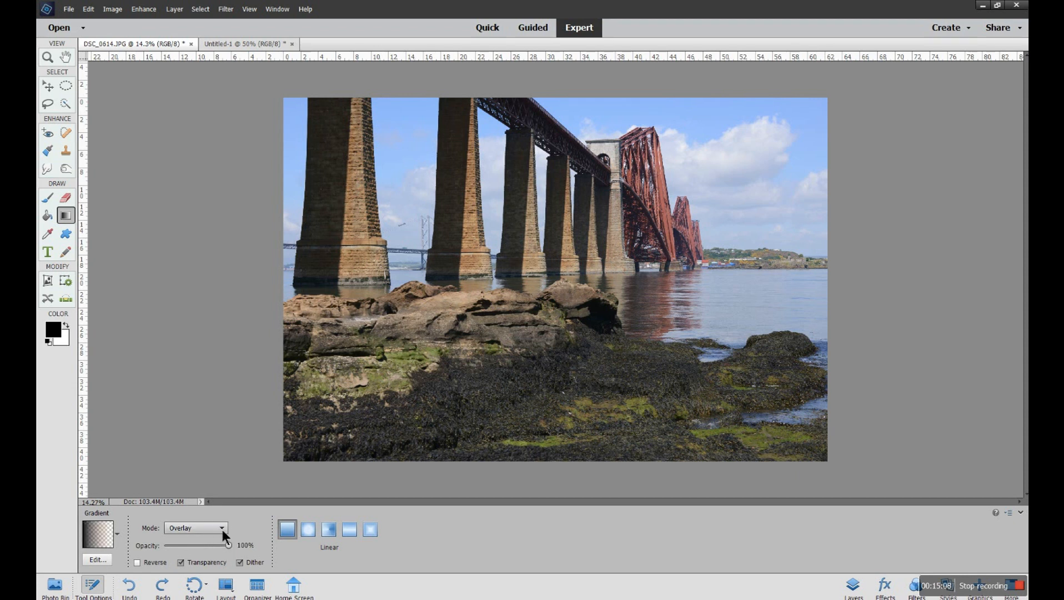
Step: Choose the Foreground to Background preset in the Gradient Editor and set the blending mode to Normal
click(89, 541)
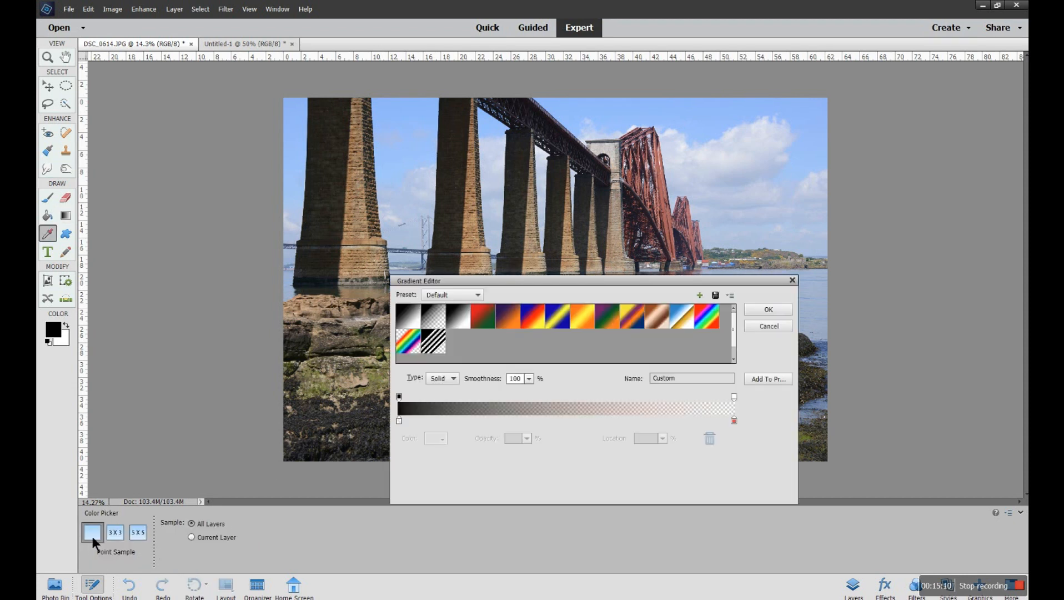
click(414, 321)
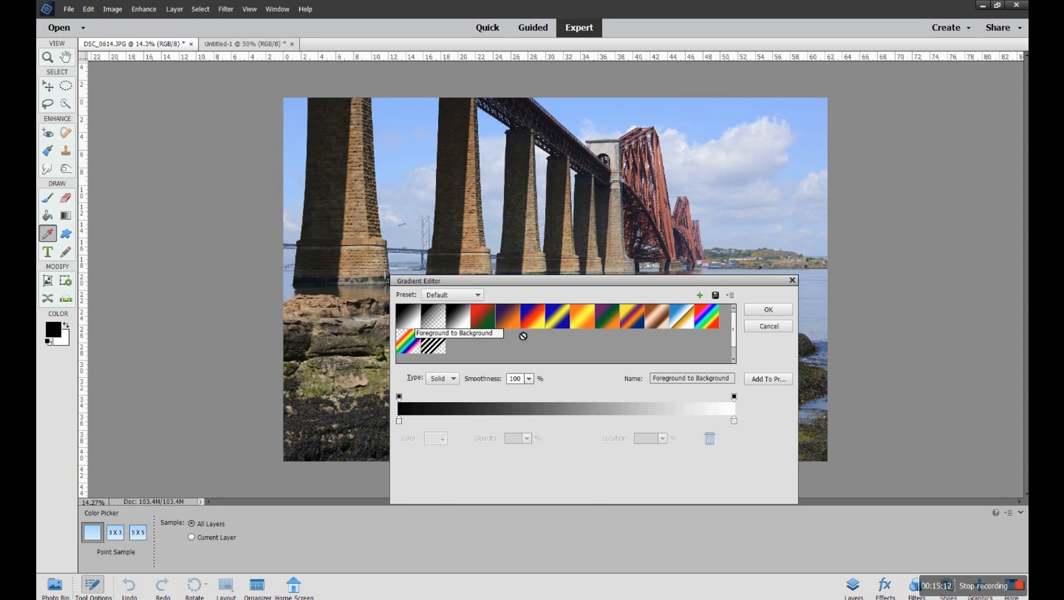
click(770, 310)
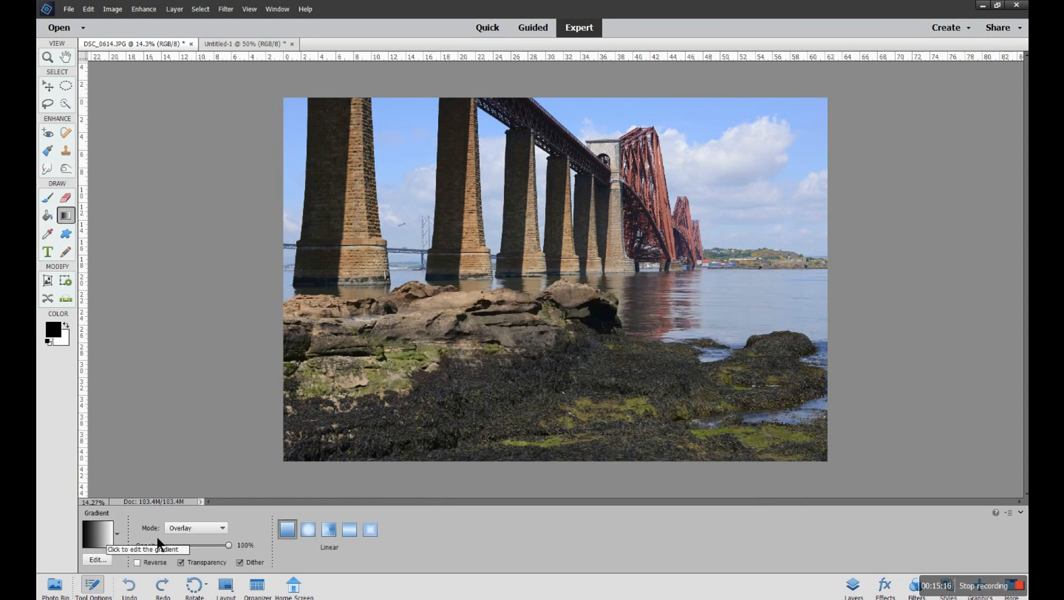
click(215, 527)
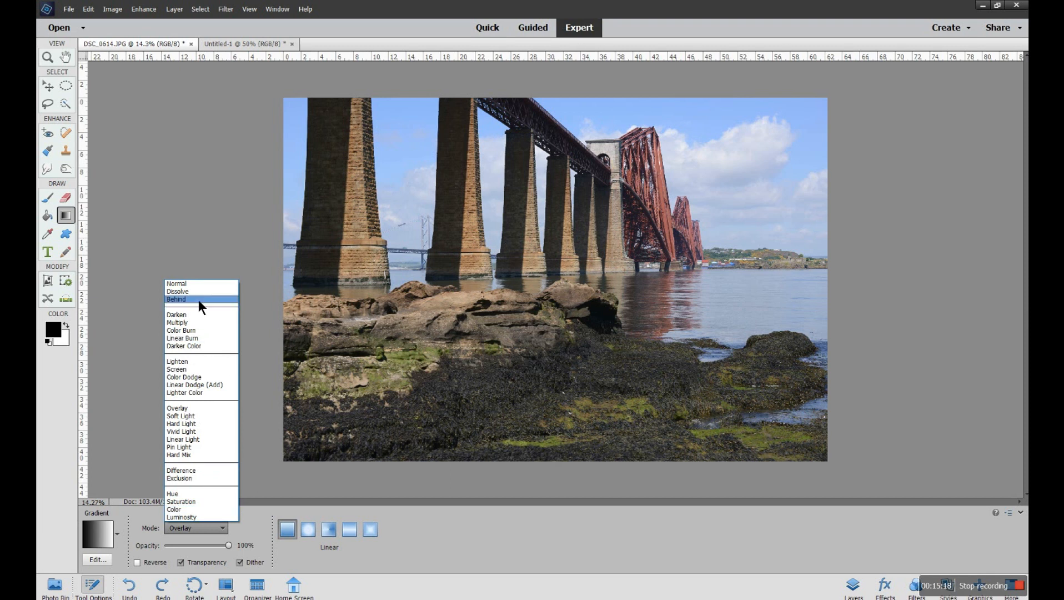
click(203, 284)
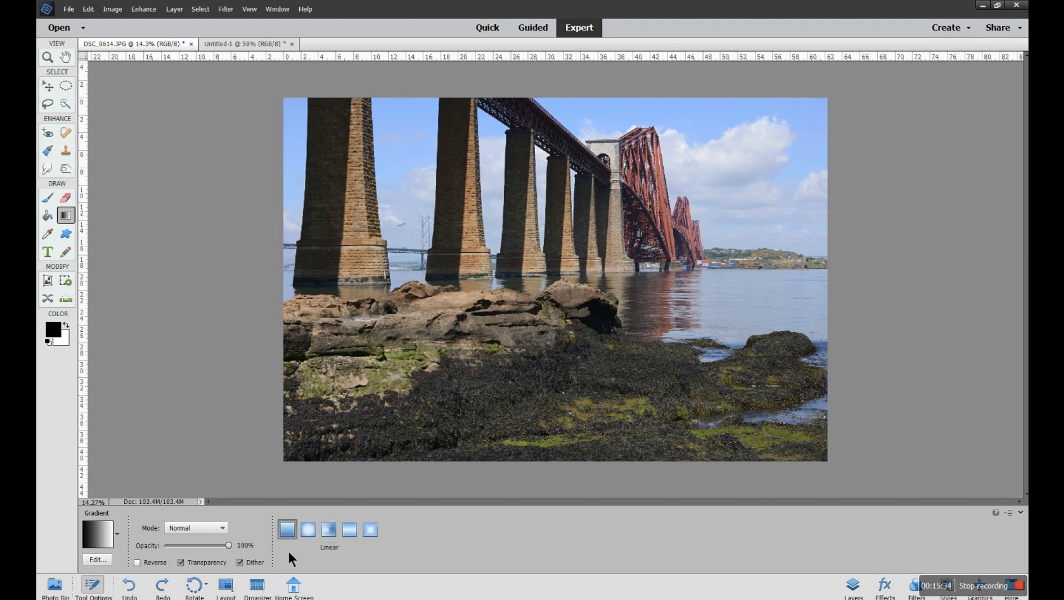
Step: Try a Diamond gradient in Overlay mode at 60% opacity from the clouds across the bridge photo, undo it, and reset the opacity to 100%
click(373, 528)
click(218, 528)
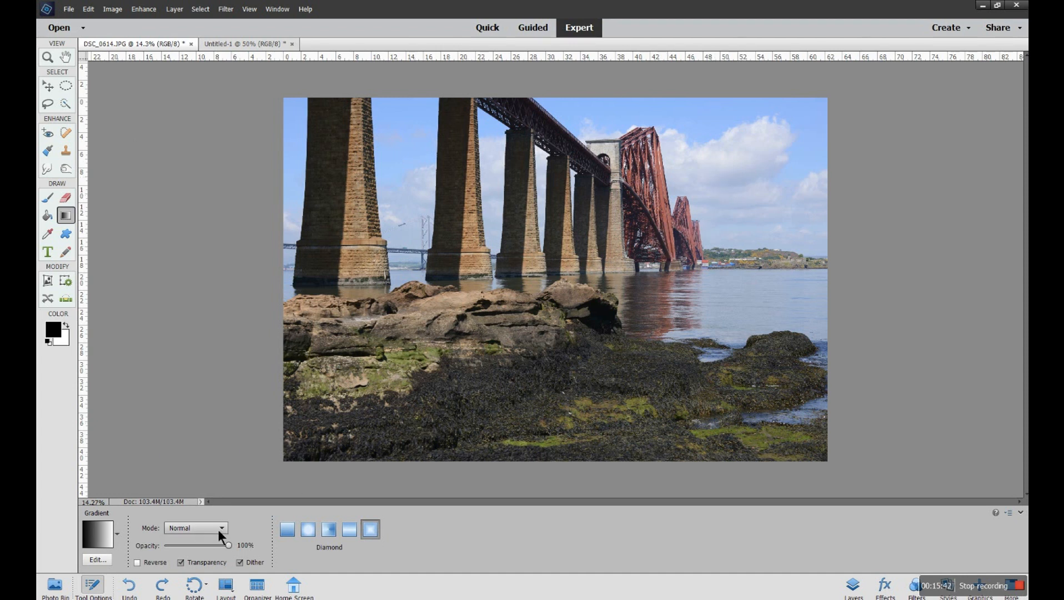
click(193, 407)
drag(227, 543, 203, 543)
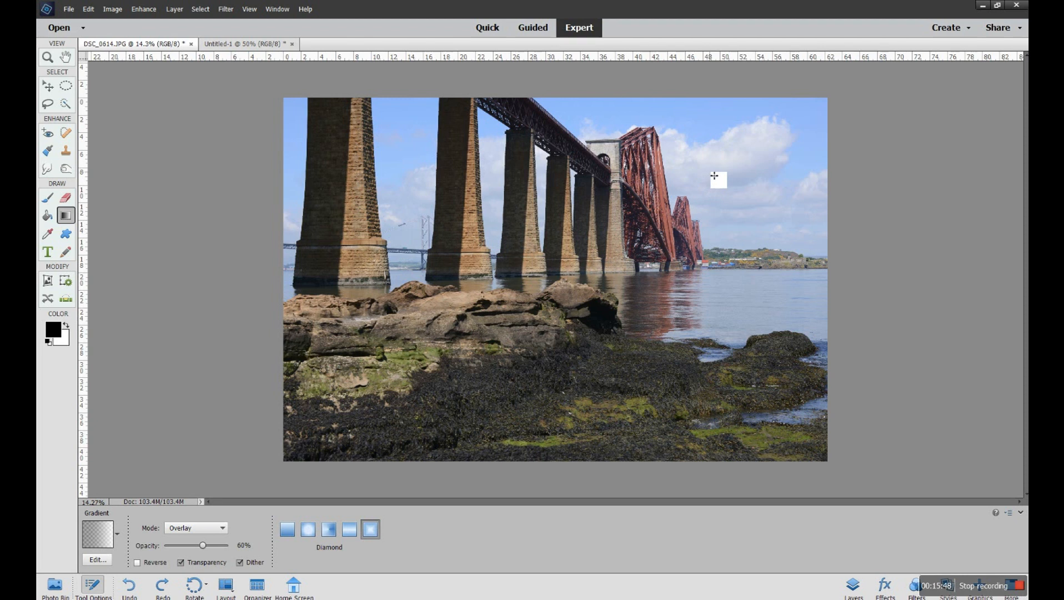
drag(544, 368, 530, 370)
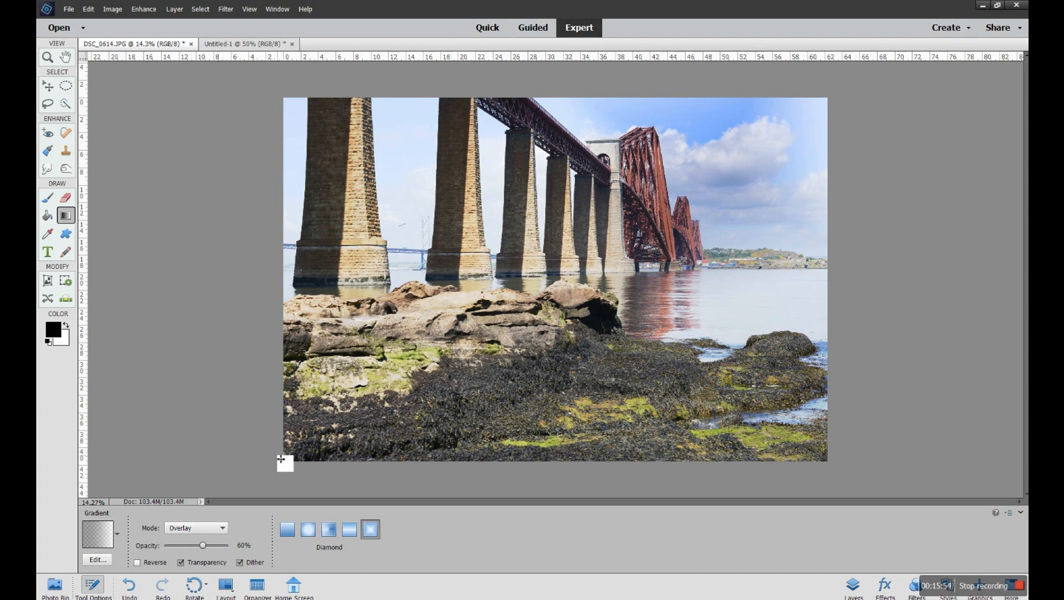
click(133, 582)
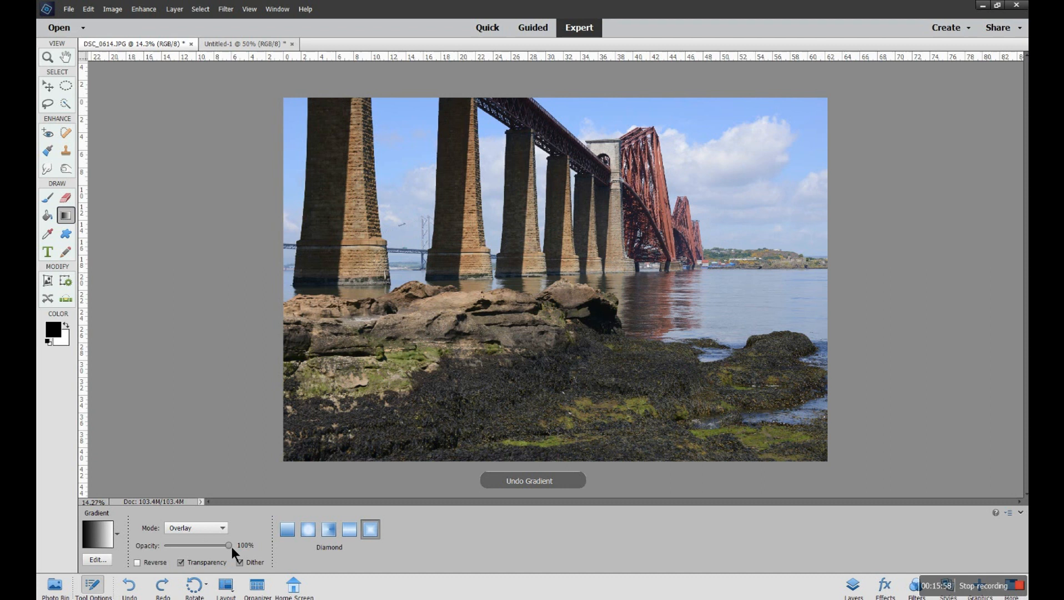
Step: Choose the Foreground to Transparent preset and try it as a Diamond gradient in Overlay mode from the clouds toward the rocks, undoing each attempt
click(98, 560)
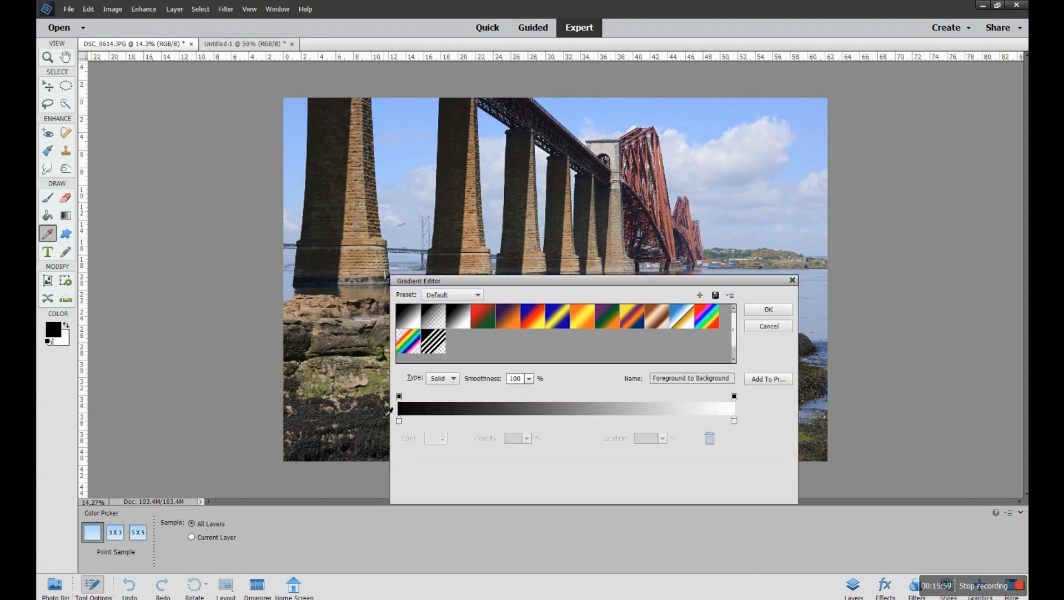
click(436, 322)
click(759, 311)
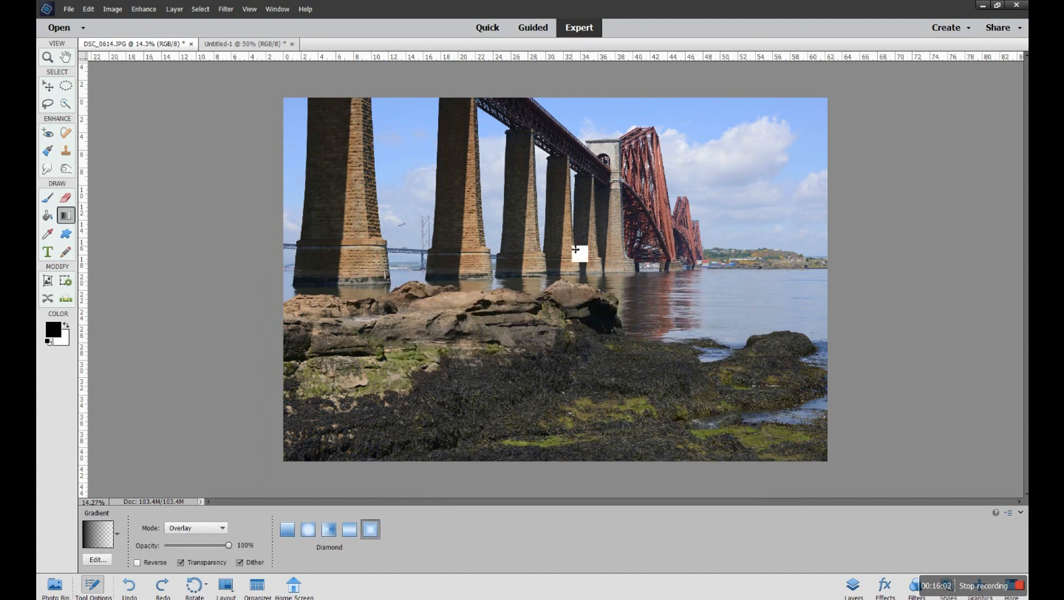
drag(716, 169, 548, 310)
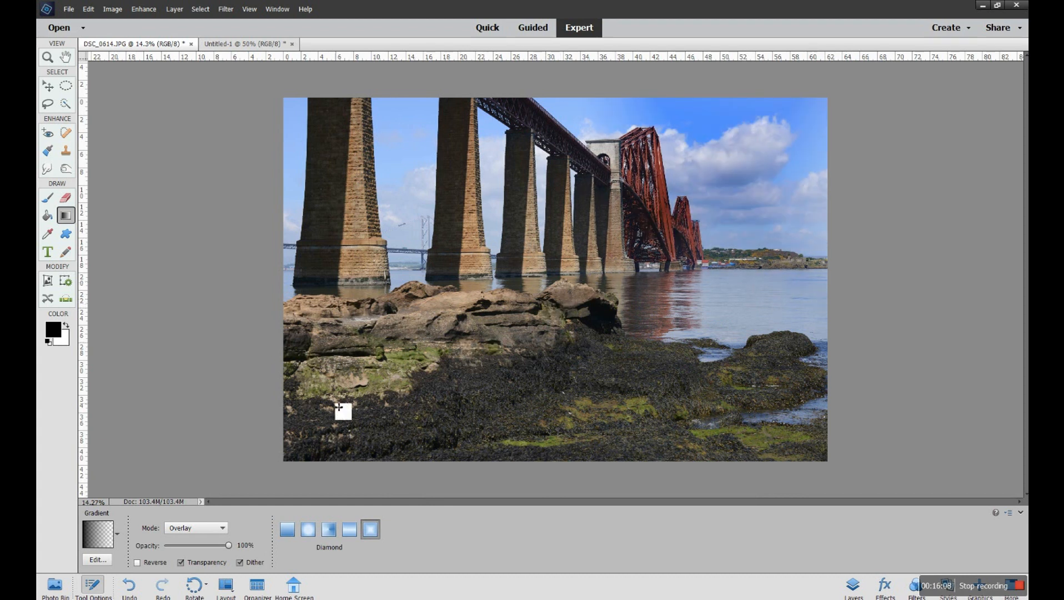
click(129, 583)
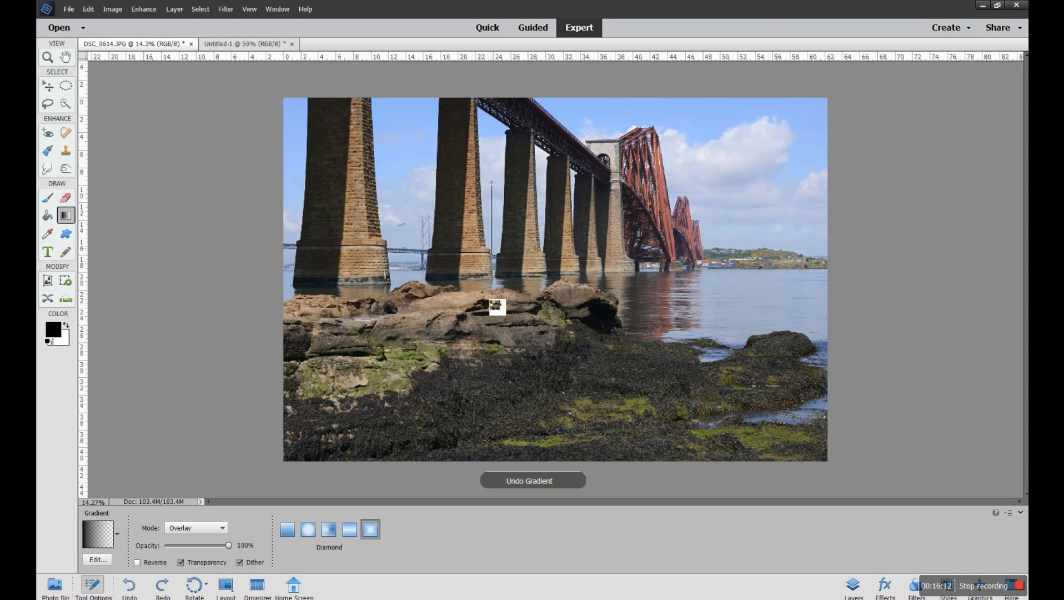
click(130, 584)
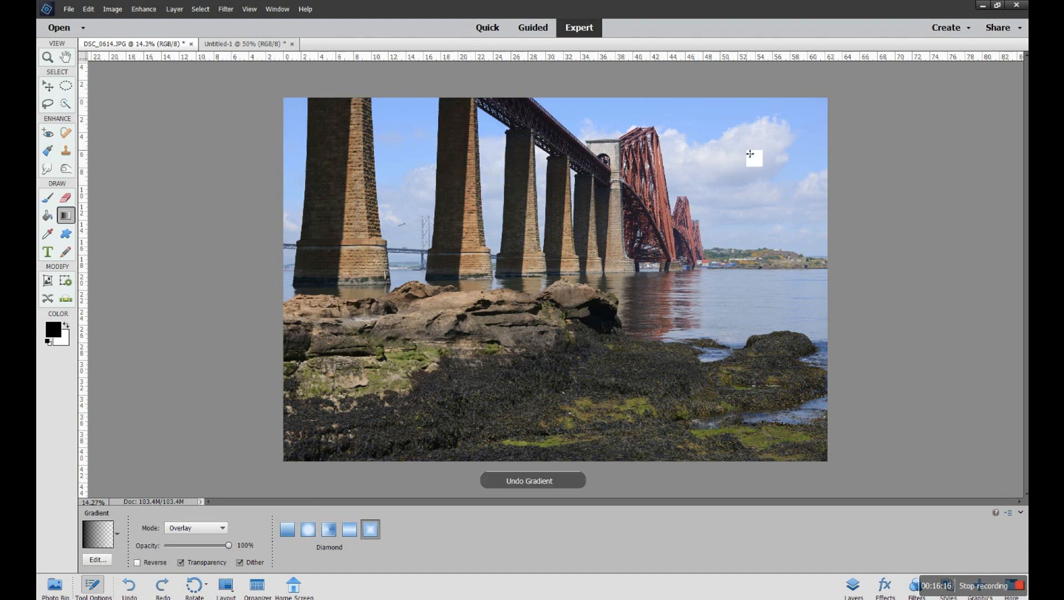
drag(687, 173, 584, 375)
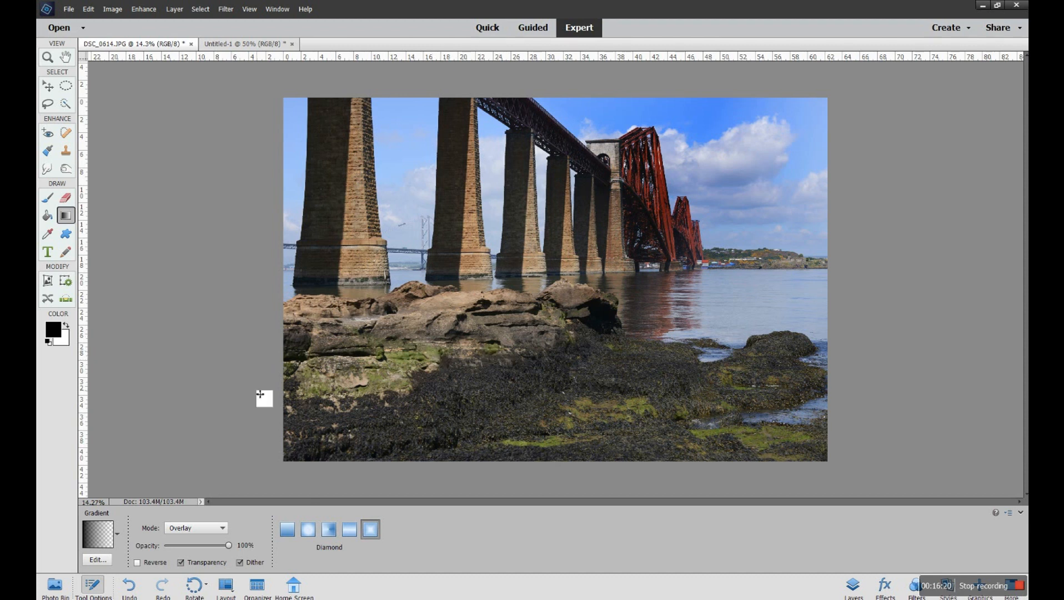
click(137, 588)
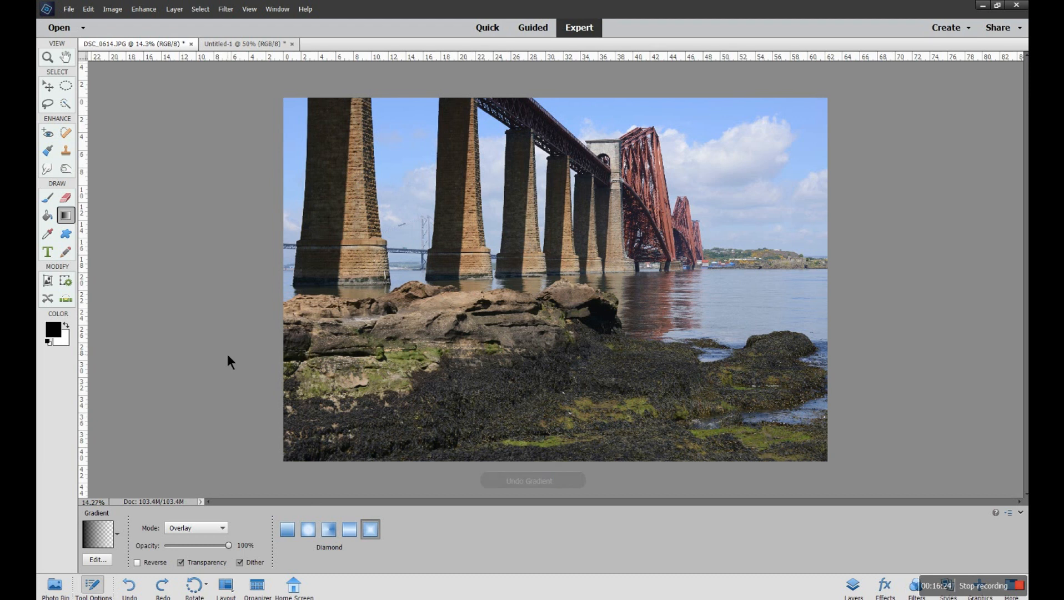
Step: Set the gradient's blending mode to Normal and its type to Linear
click(222, 528)
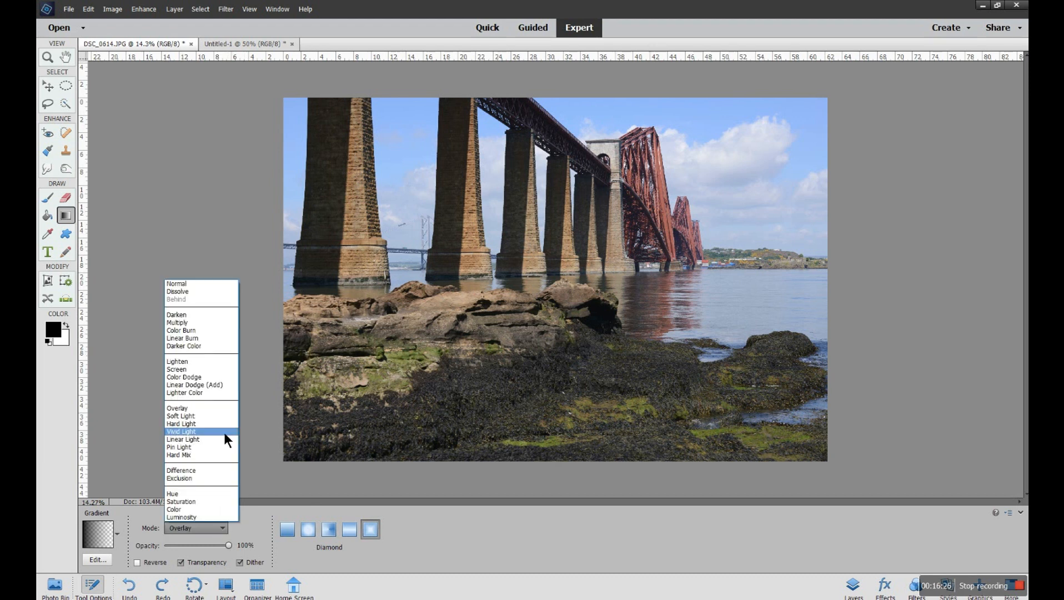
click(212, 285)
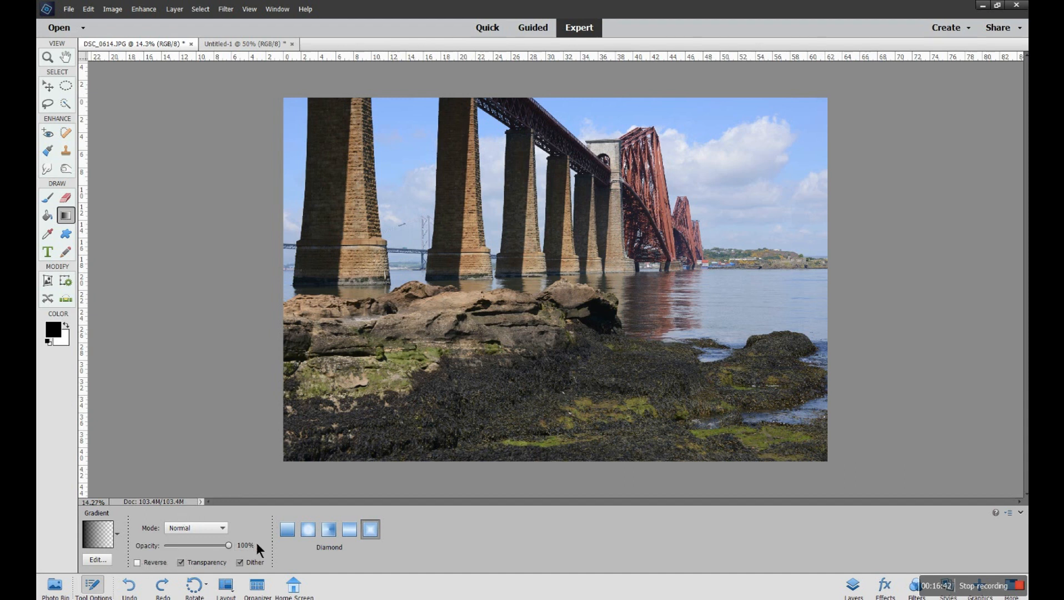
click(292, 531)
Step: Switch to the blank Untitled-1 canvas and choose the Violet, Orange preset in the Gradient Editor
click(236, 44)
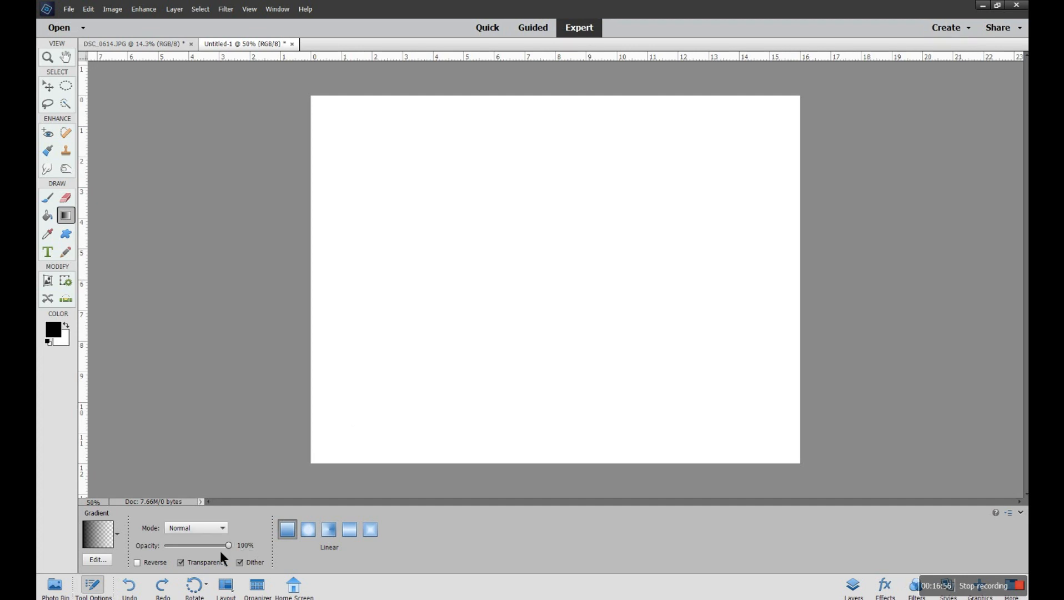
click(95, 540)
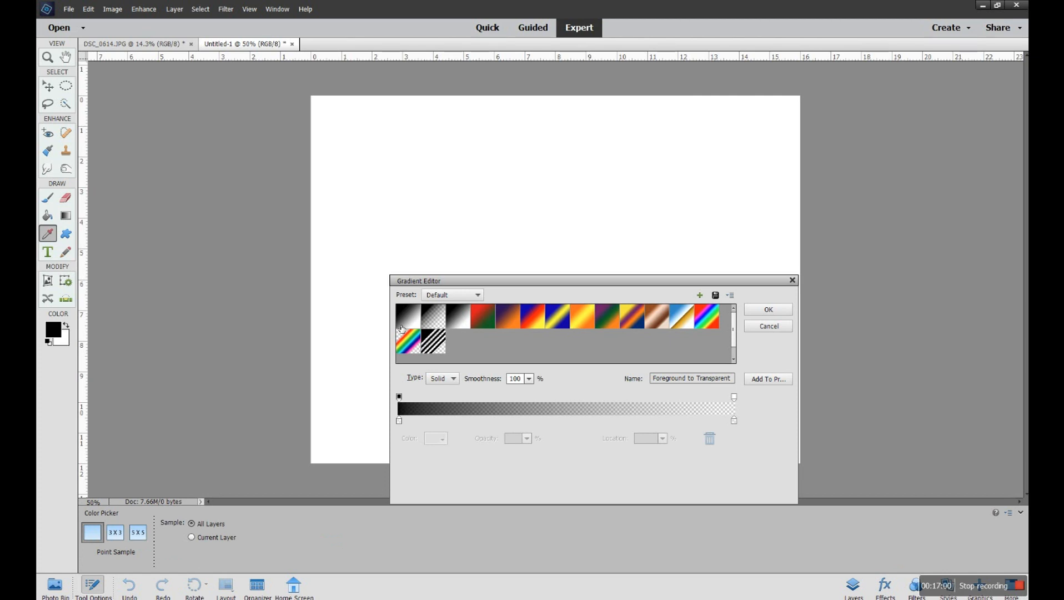
click(401, 327)
click(500, 322)
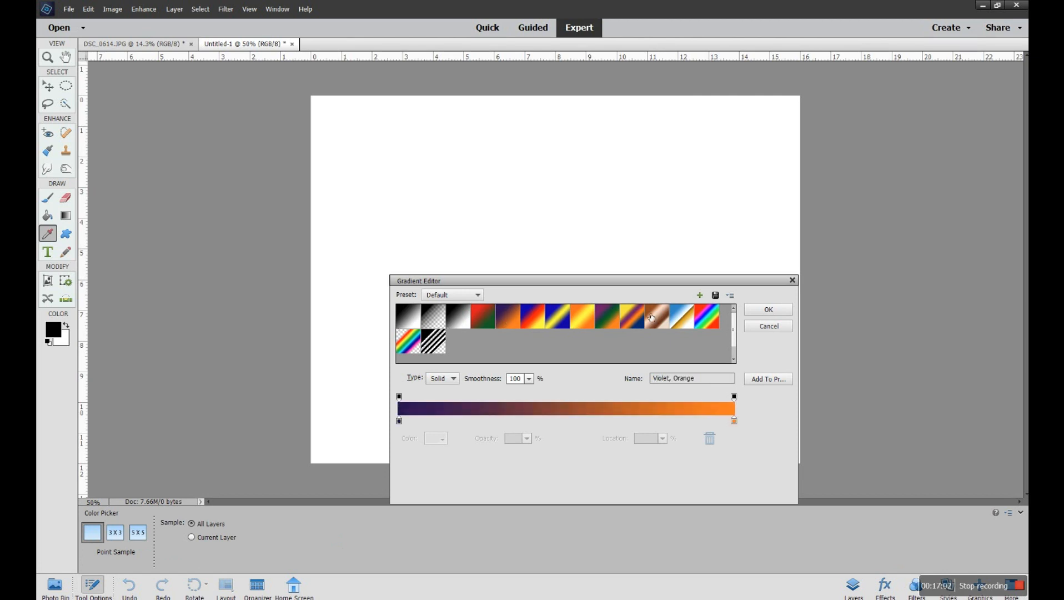
click(770, 310)
Step: Try the violet-to-orange gradient diagonally on the blank canvas, first as Linear and then as Angle, undoing each
drag(404, 203, 514, 310)
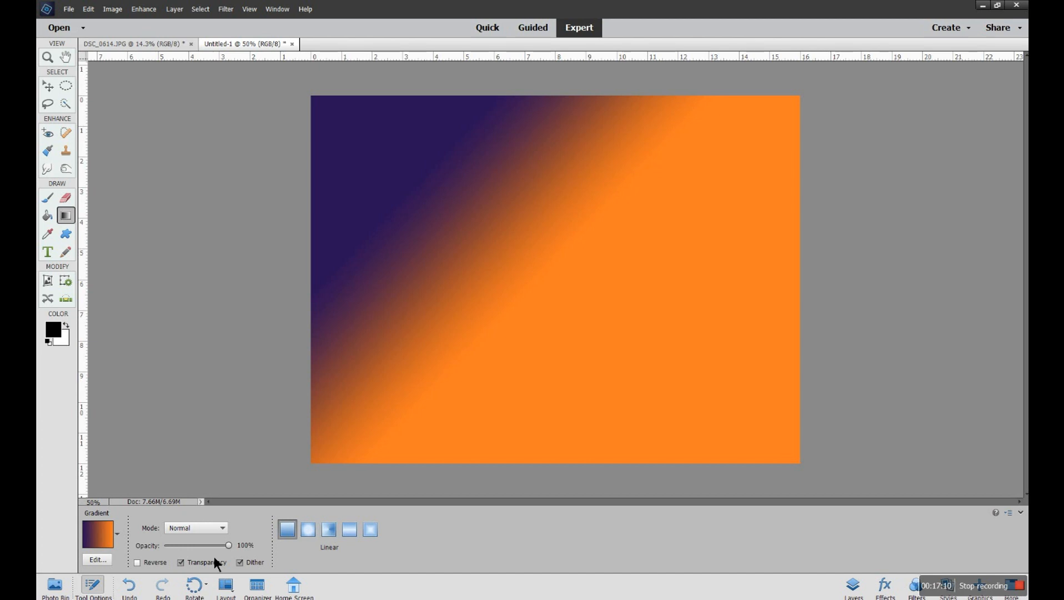
click(129, 585)
click(326, 530)
drag(468, 264, 604, 353)
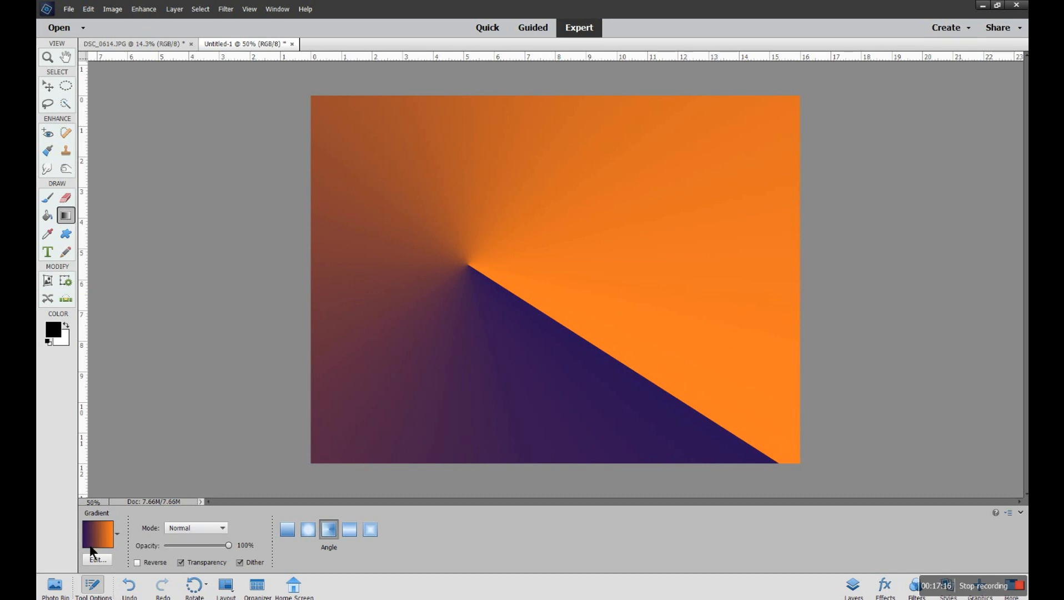
click(127, 586)
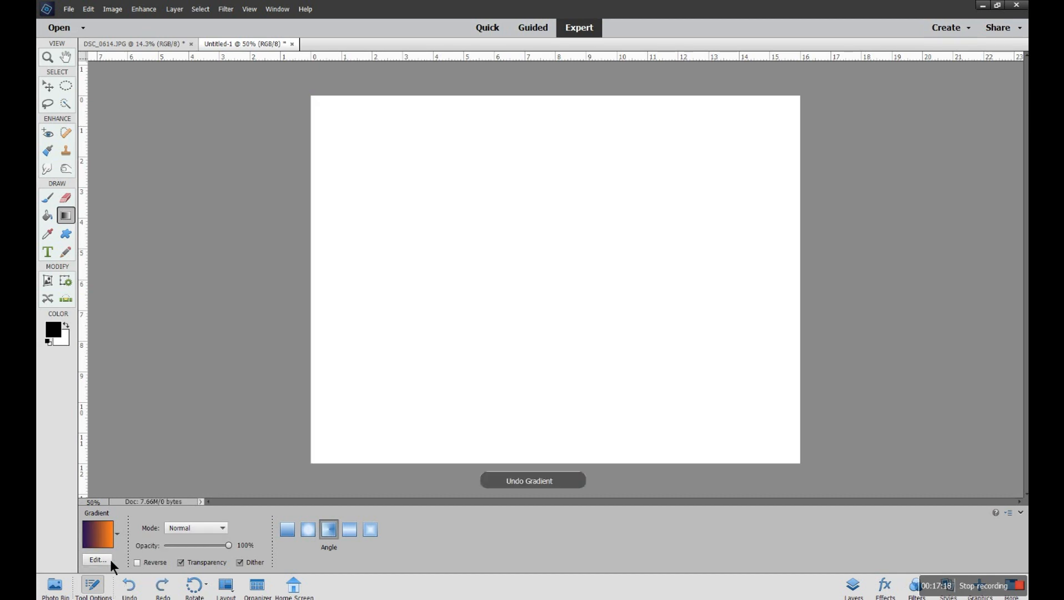
Step: Reset the gradient to the Foreground to Background preset, return to the bridge photo DSC_0614.JPG, and set the type to Linear
click(107, 540)
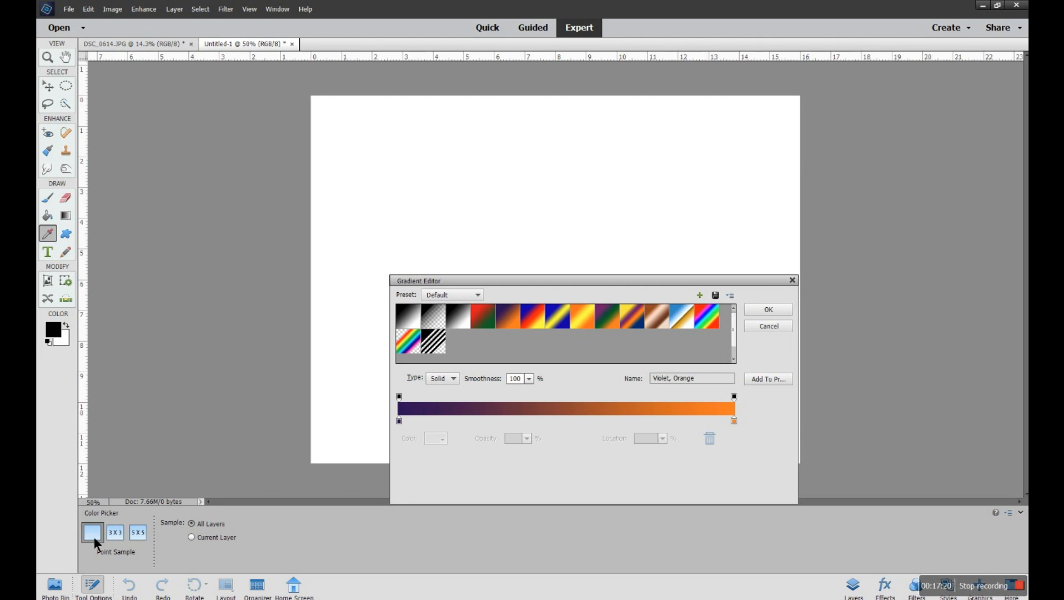
click(419, 326)
click(751, 310)
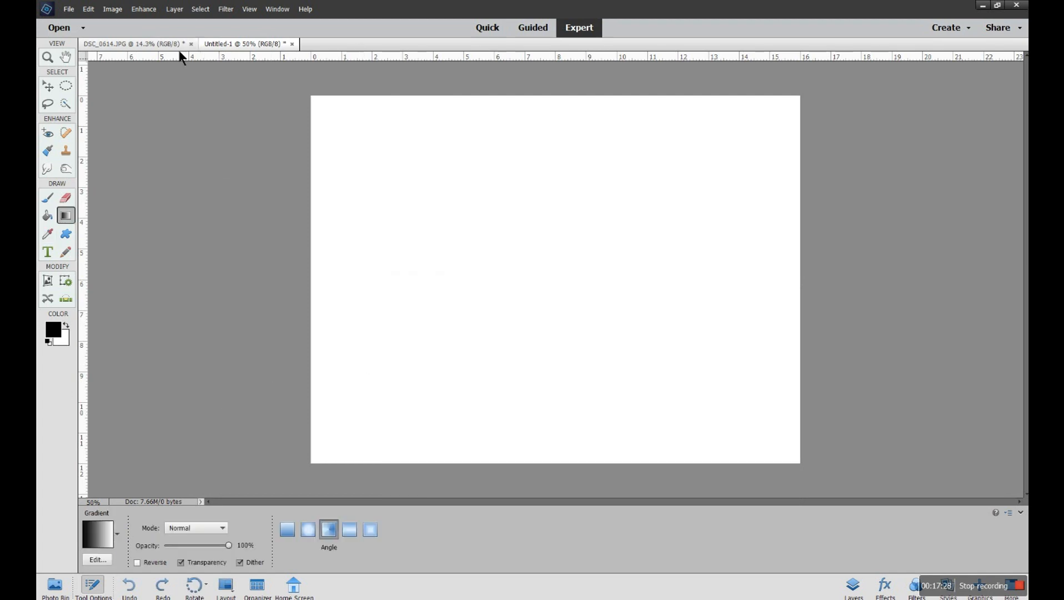
click(150, 43)
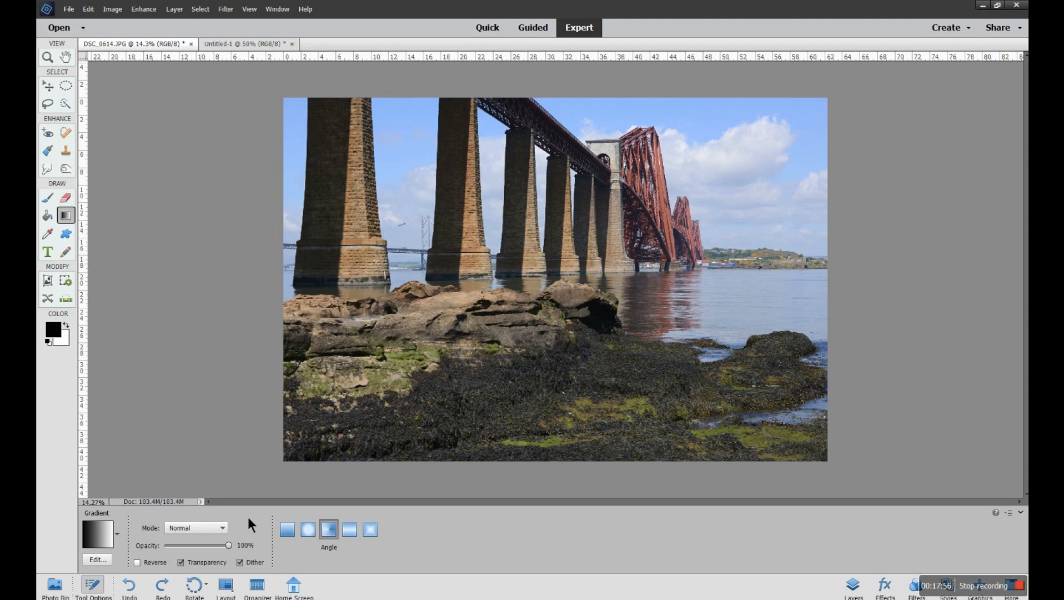
click(288, 530)
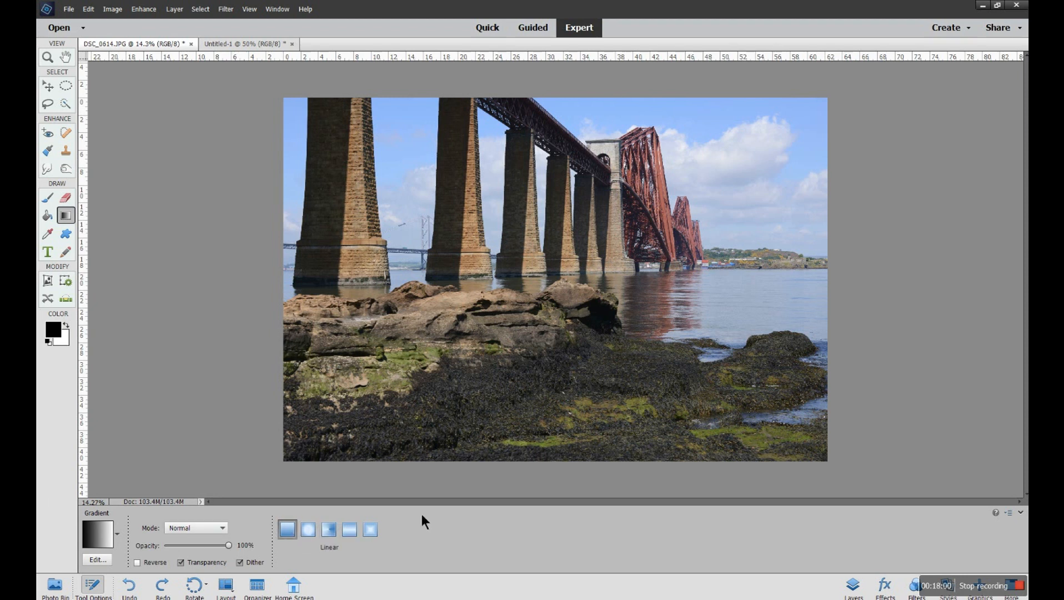